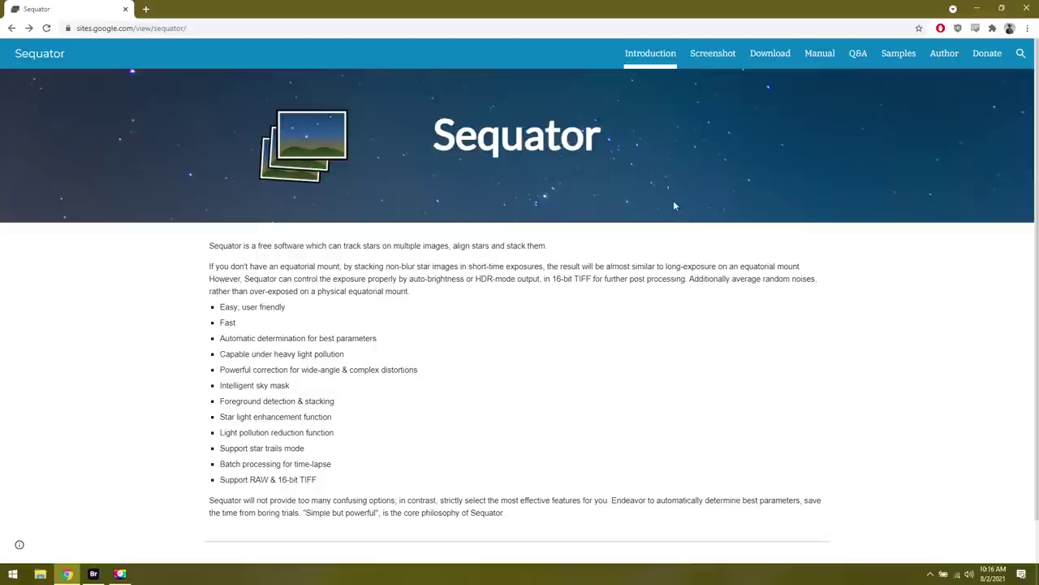
# Browse the Sequator download and manual pages, then switch to the 2021-08-01 NEF folder in Bridge.
pyautogui.click(784, 60)
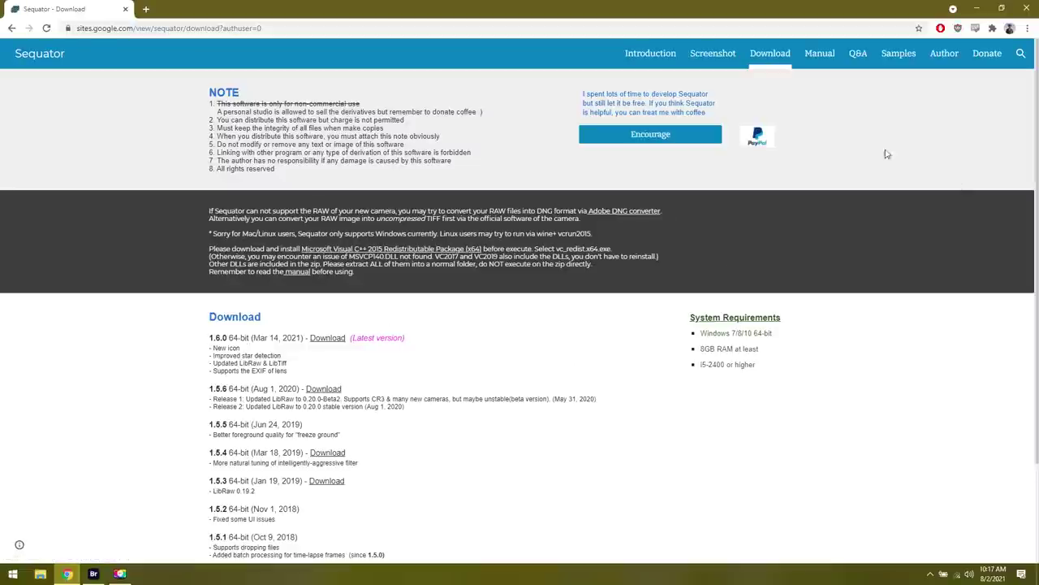
pyautogui.click(812, 65)
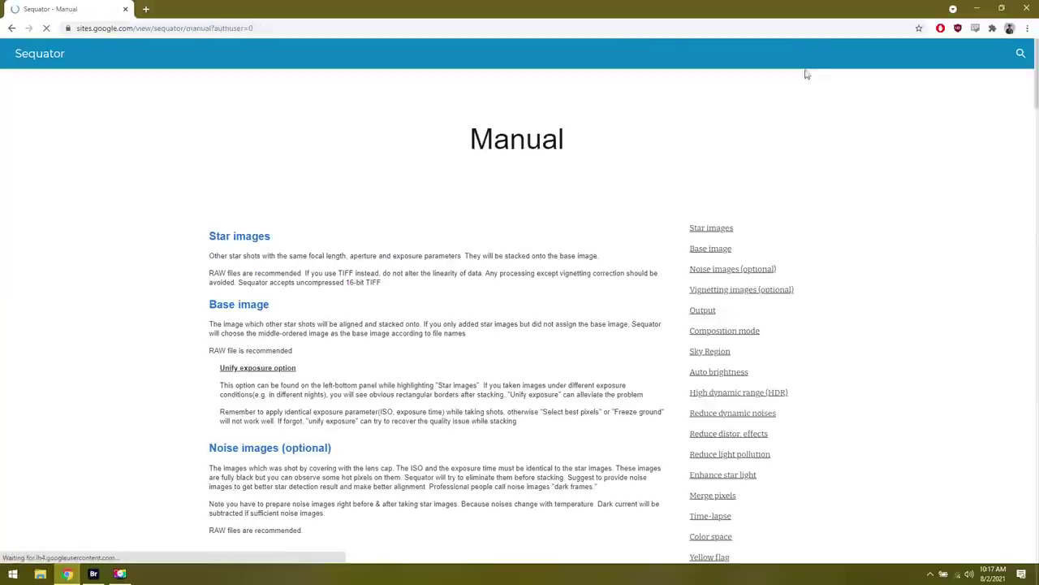
pyautogui.scroll(-3, 418, 321)
pyautogui.scroll(-4, 418, 321)
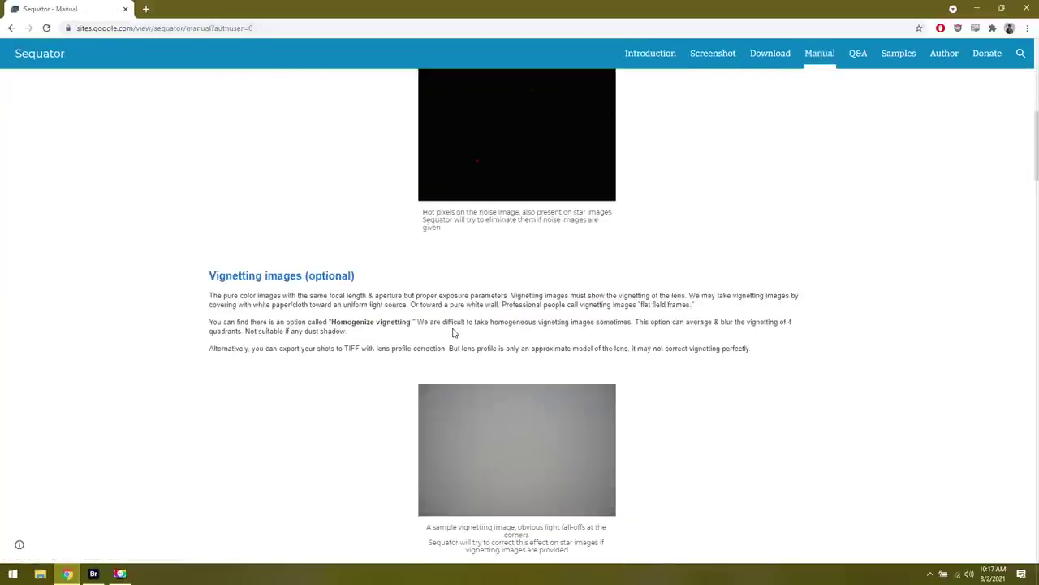
pyautogui.scroll(7, 453, 331)
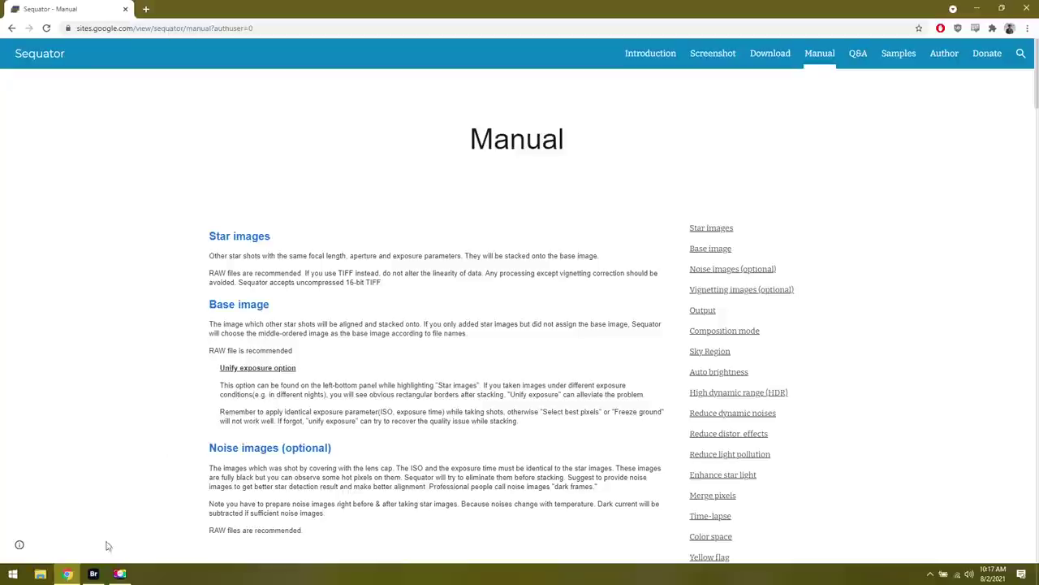
pyautogui.click(94, 574)
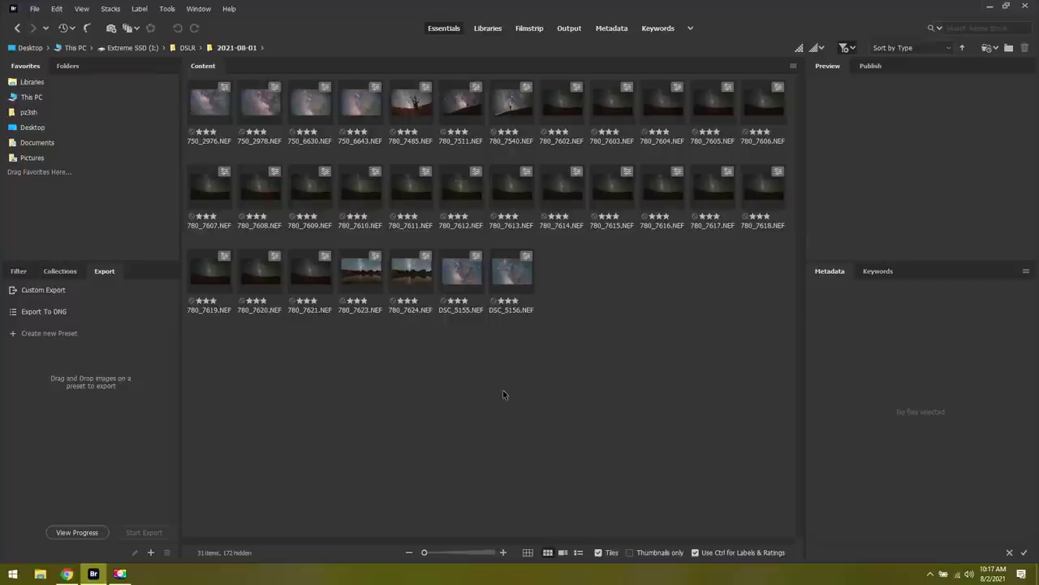
# Select frames 780_7602 through 780_7621 and open all twenty in Camera Raw.
pyautogui.click(572, 111)
pyautogui.keyDown('shift'); pyautogui.click(319, 276); pyautogui.keyUp('shift')
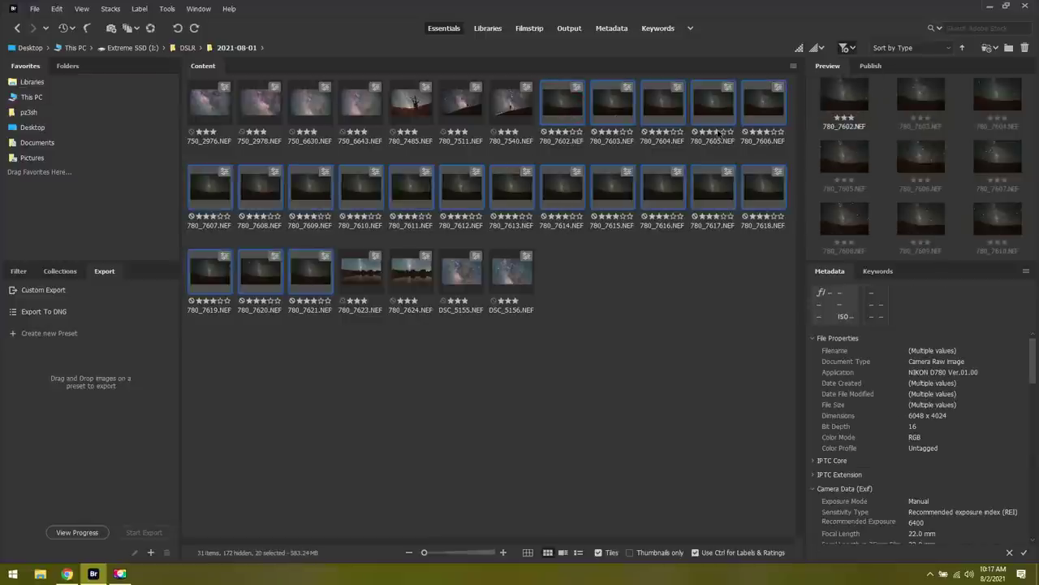
pyautogui.rightClick(317, 193)
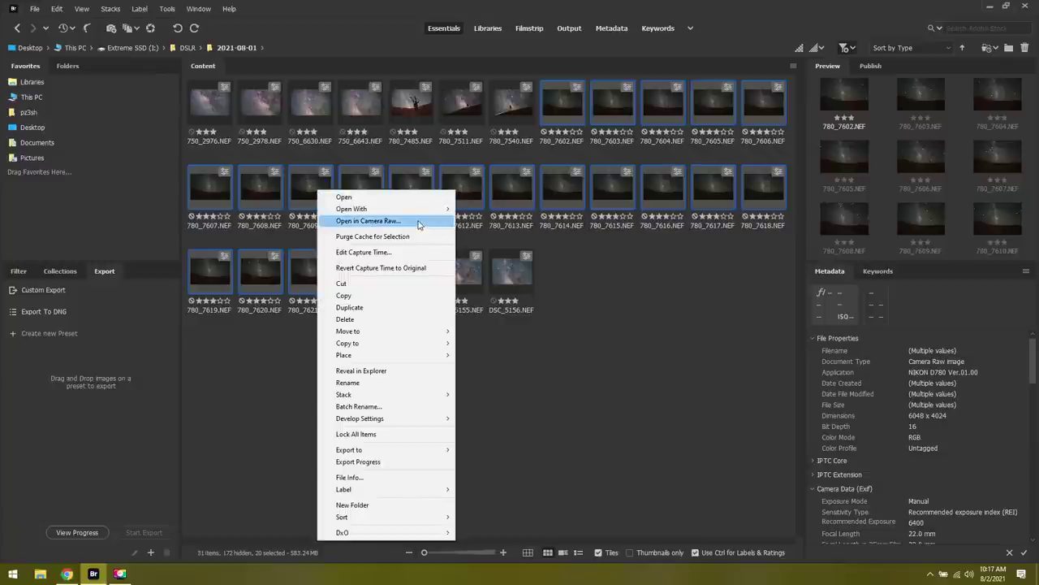
pyautogui.click(418, 222)
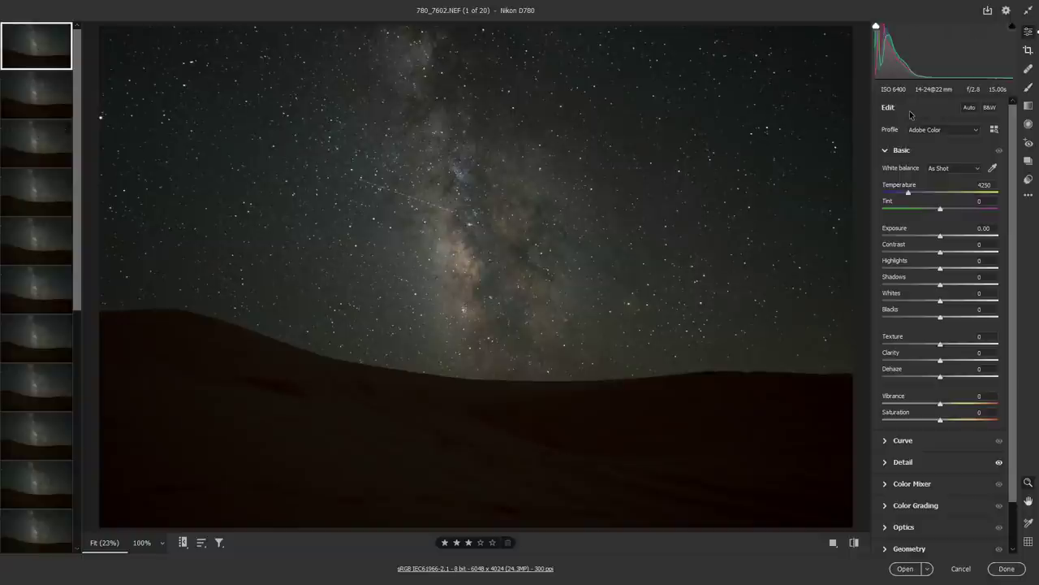
# Step through the filmstrip frame by frame to compare the Milky Way shots.
pyautogui.click(3, 94)
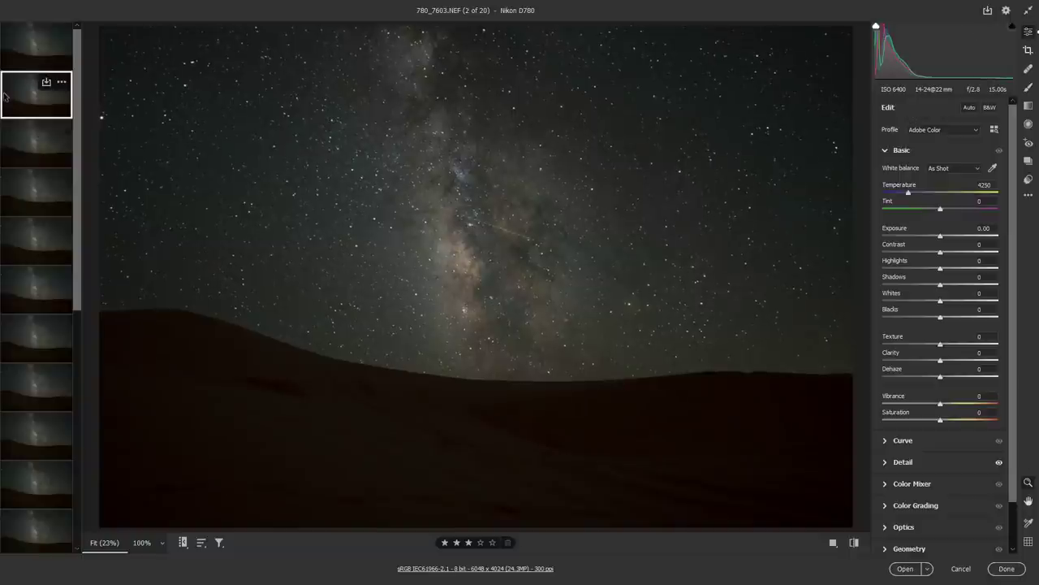
pyautogui.press('Down')
pyautogui.press('Down')
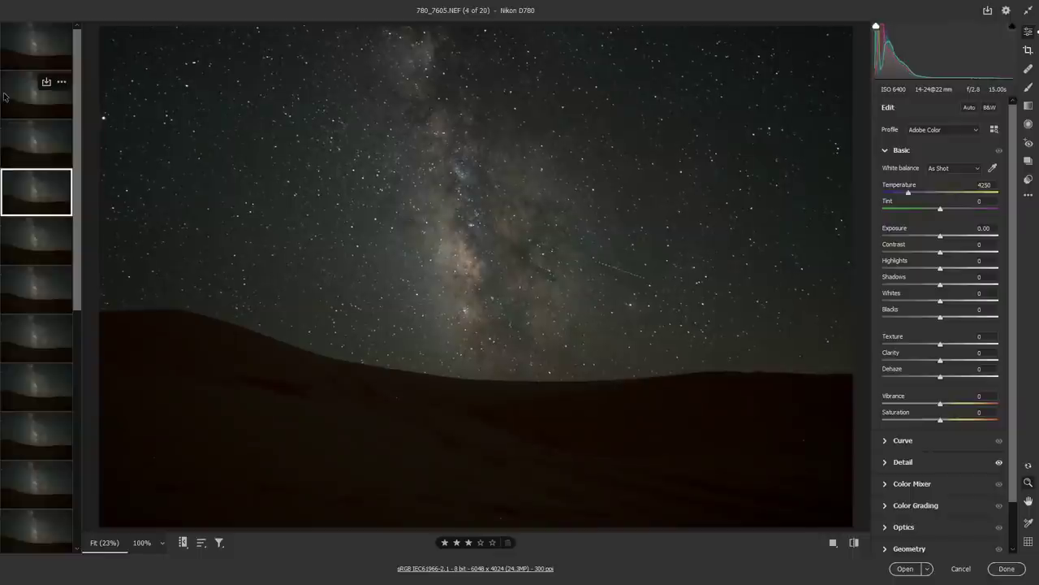
pyautogui.press('Down')
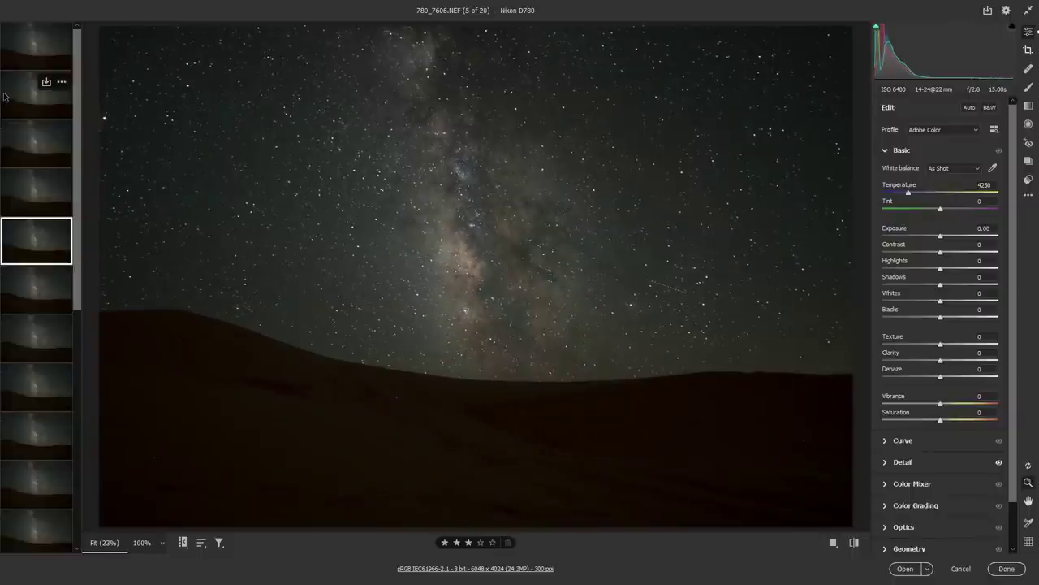
pyautogui.press('Down')
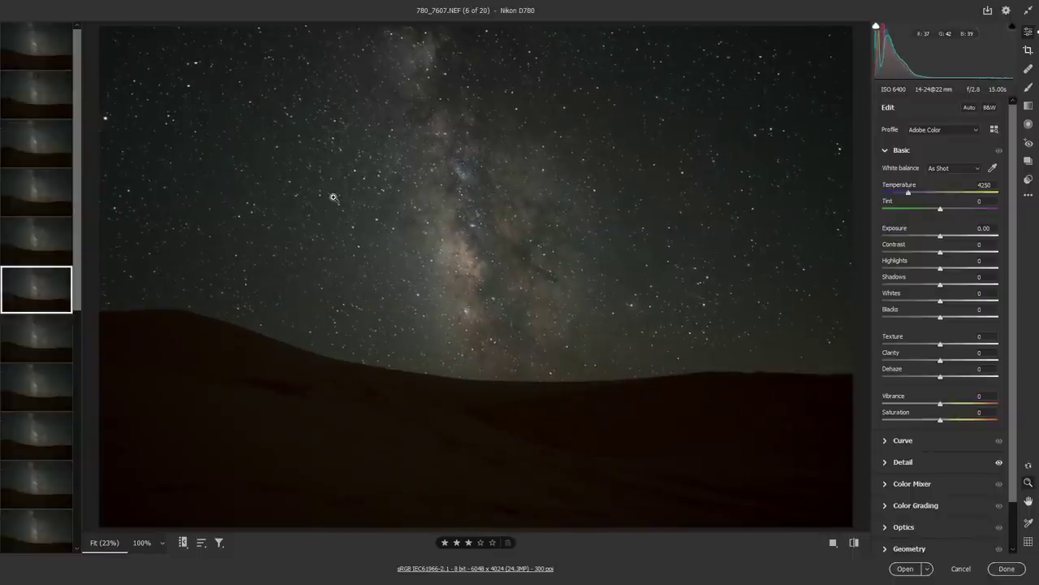
pyautogui.press('Down')
pyautogui.press('Down')
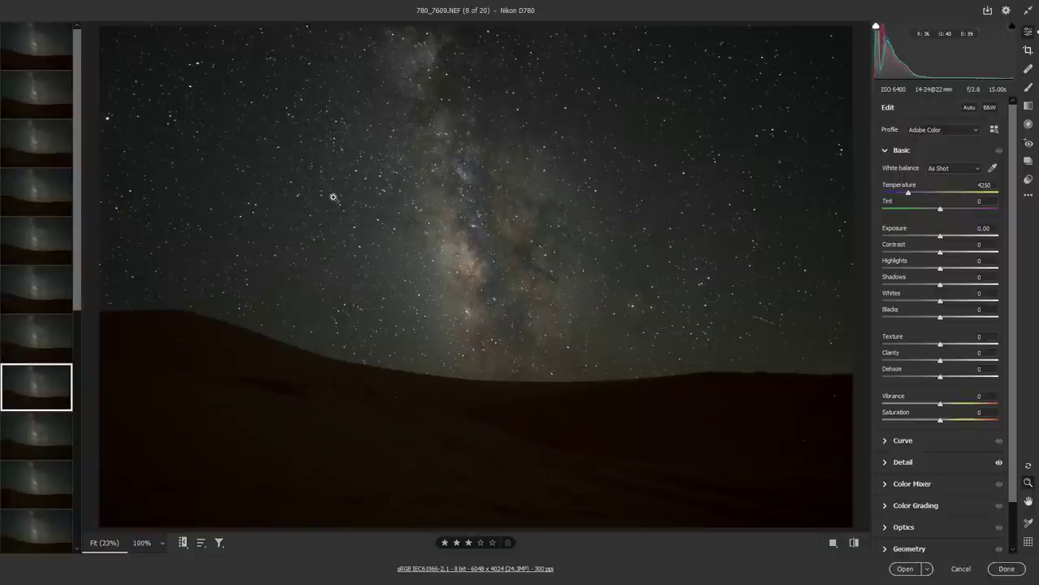
pyautogui.press('Down')
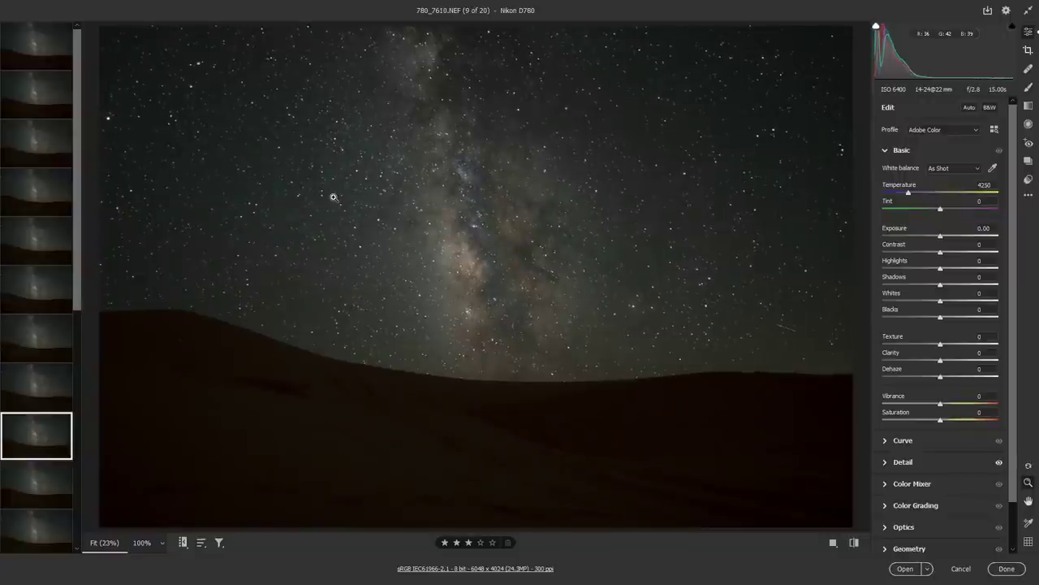
pyautogui.press('Down')
pyautogui.press('Down')
pyautogui.press('Down')
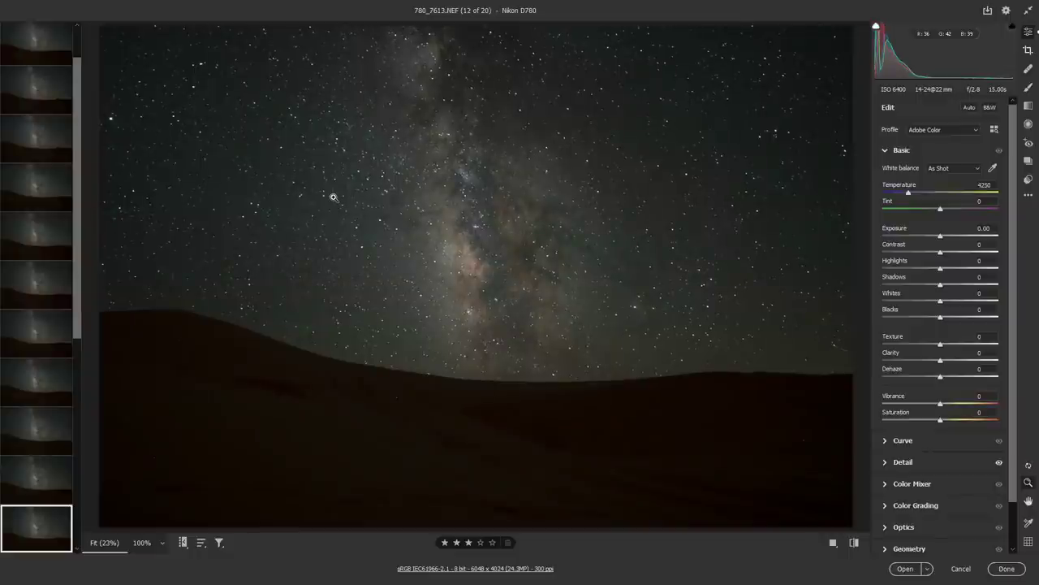
pyautogui.press('Down')
pyautogui.press('Down')
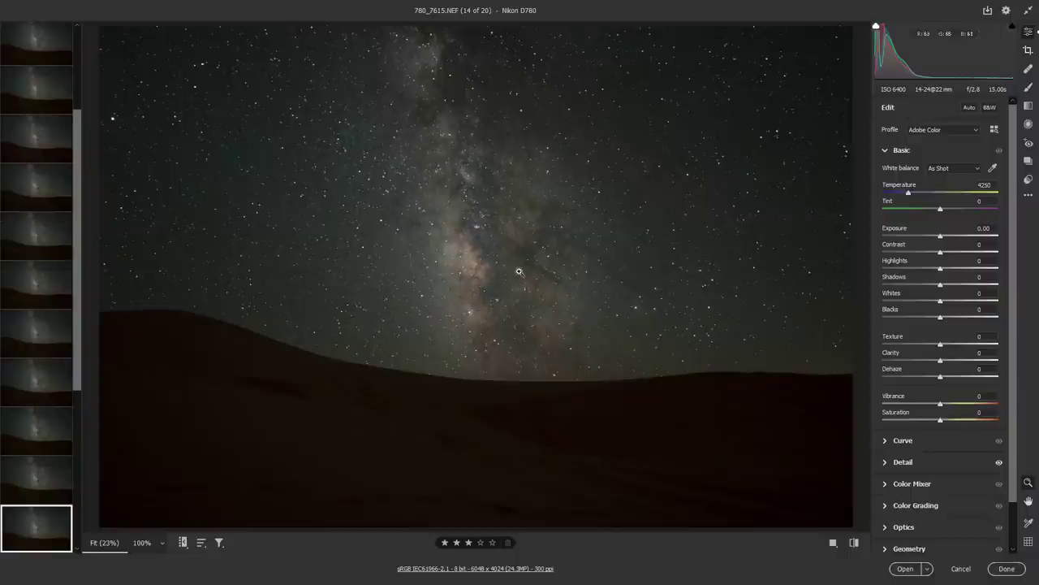
# Zoom into the Milky Way to check star sharpness, then fit the photo back in view.
pyautogui.moveTo(498, 247); pyautogui.dragTo(627, 303)
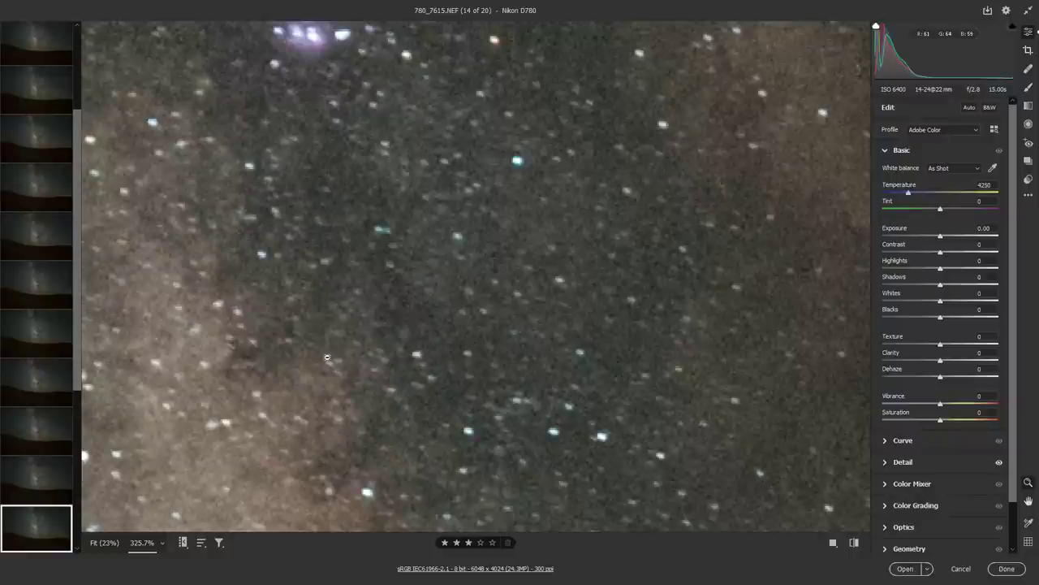
pyautogui.click(162, 544)
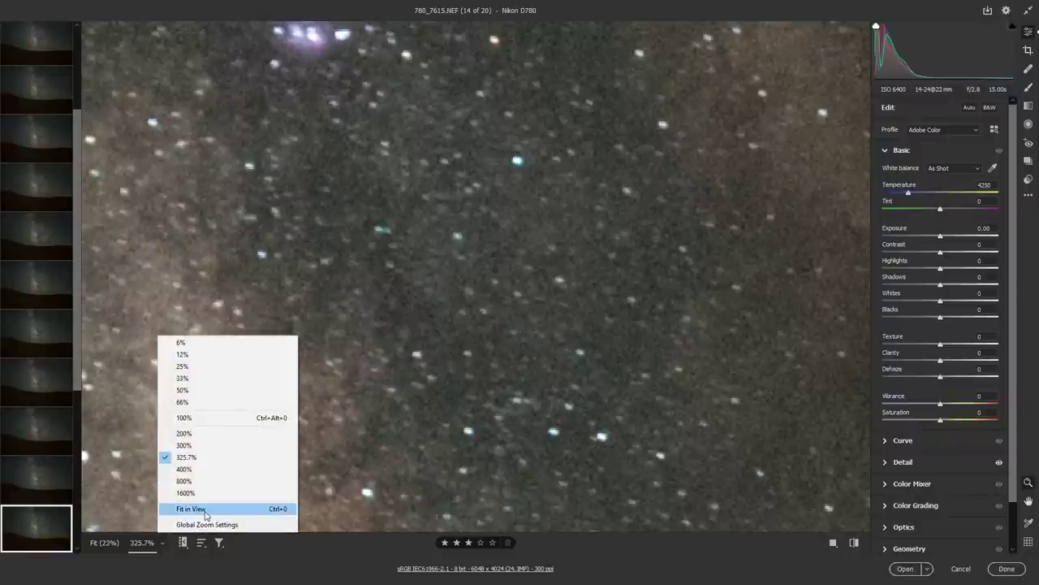
pyautogui.click(192, 508)
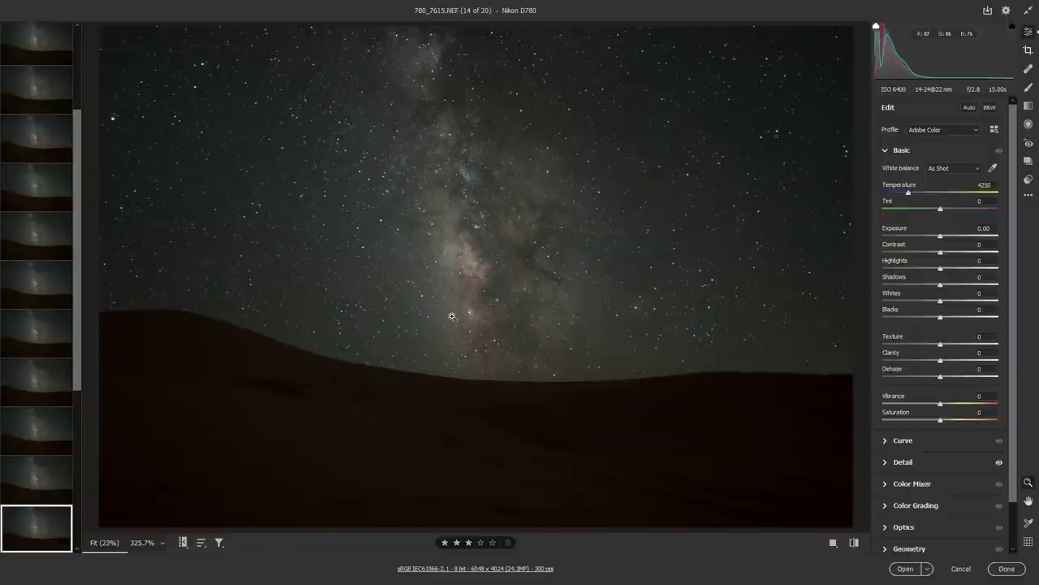
pyautogui.scroll(3, 32, 82)
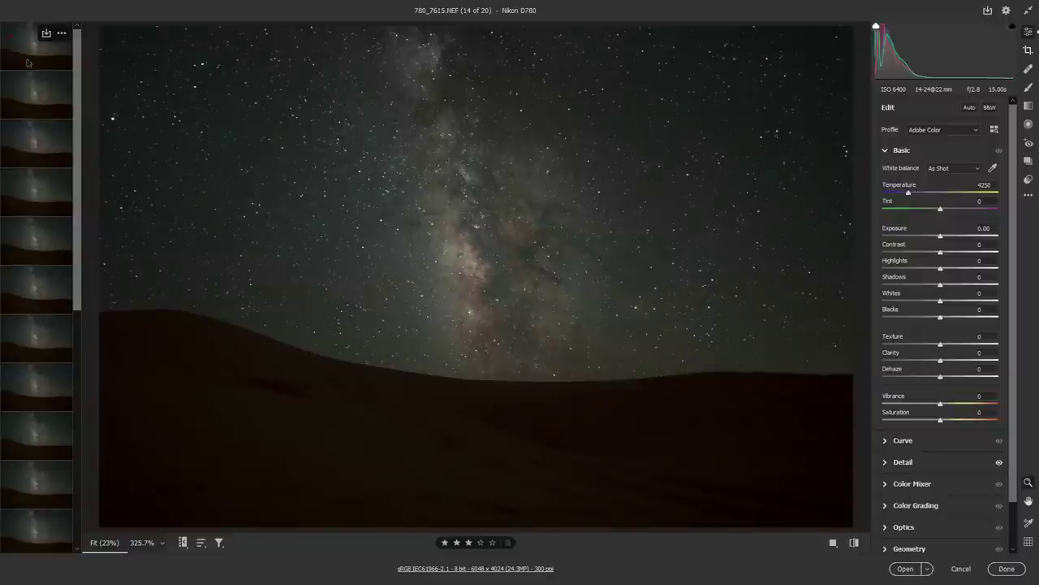
# Bring up frame 780_7612 (11 of 20) and raise Exposure to +1.75.
pyautogui.click(28, 62)
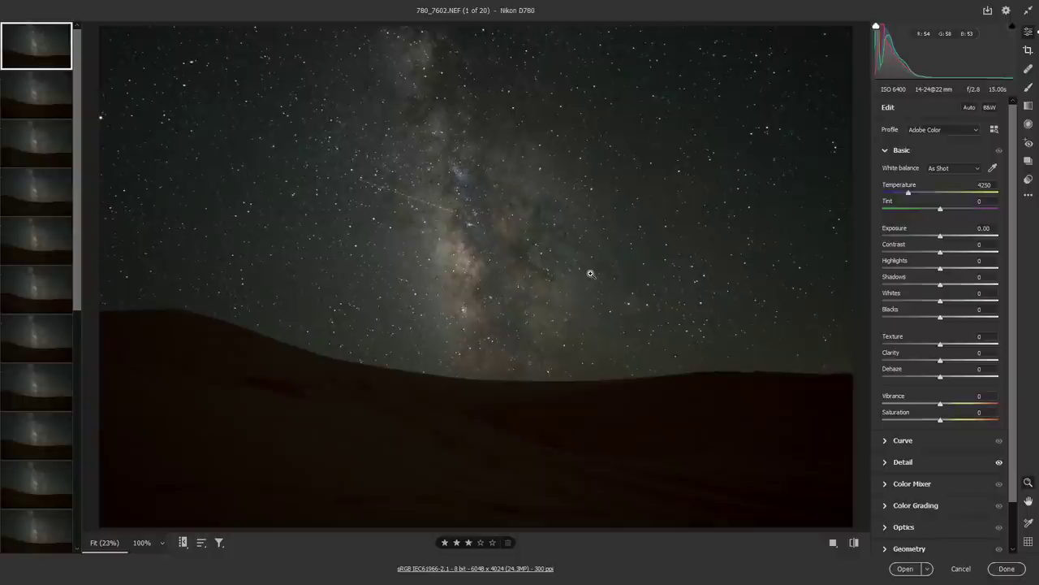
pyautogui.scroll(-2, 12, 354)
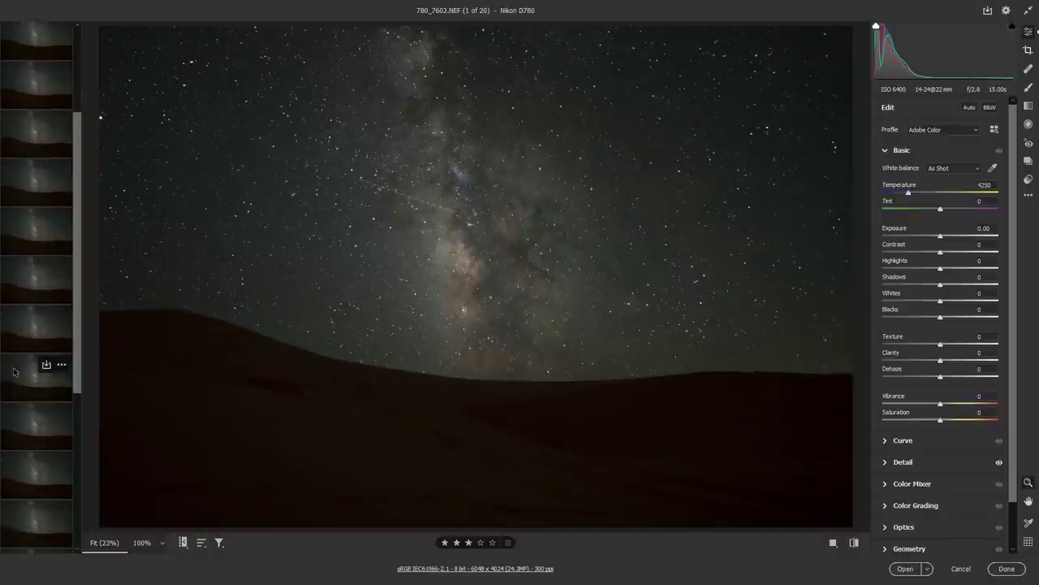
pyautogui.click(15, 374)
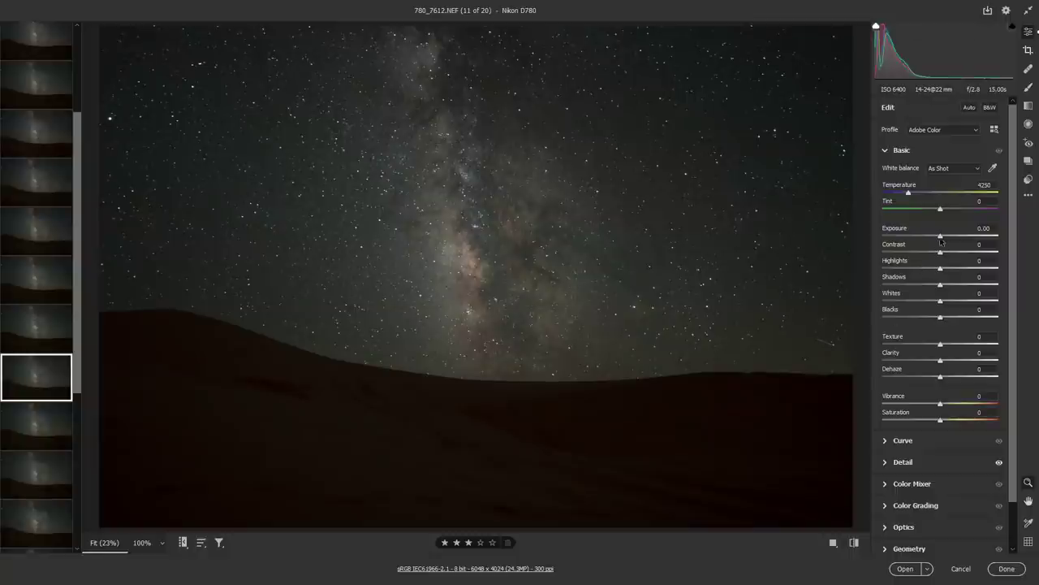
pyautogui.moveTo(941, 236); pyautogui.dragTo(960, 238)
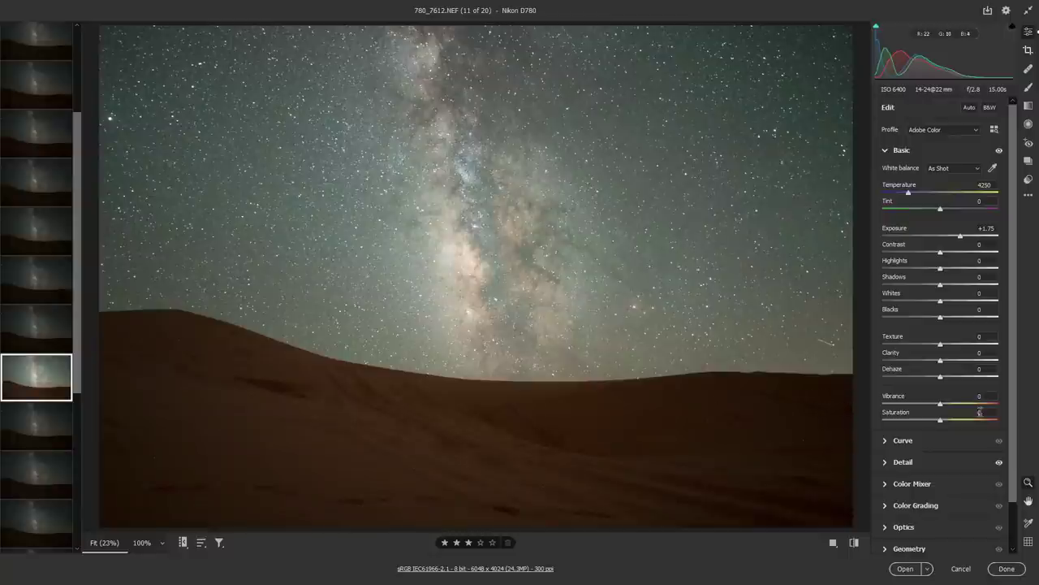
# Boost Saturation to +100 and try Auto and Daylight white balance, settling near Temperature 4200.
pyautogui.moveTo(940, 420); pyautogui.dragTo(1019, 424)
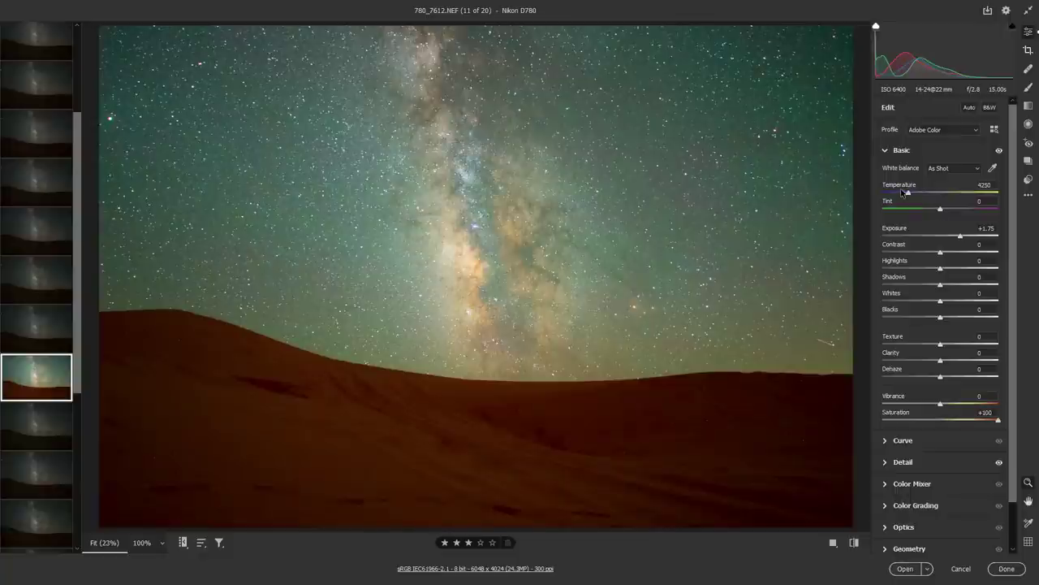
pyautogui.click(949, 172)
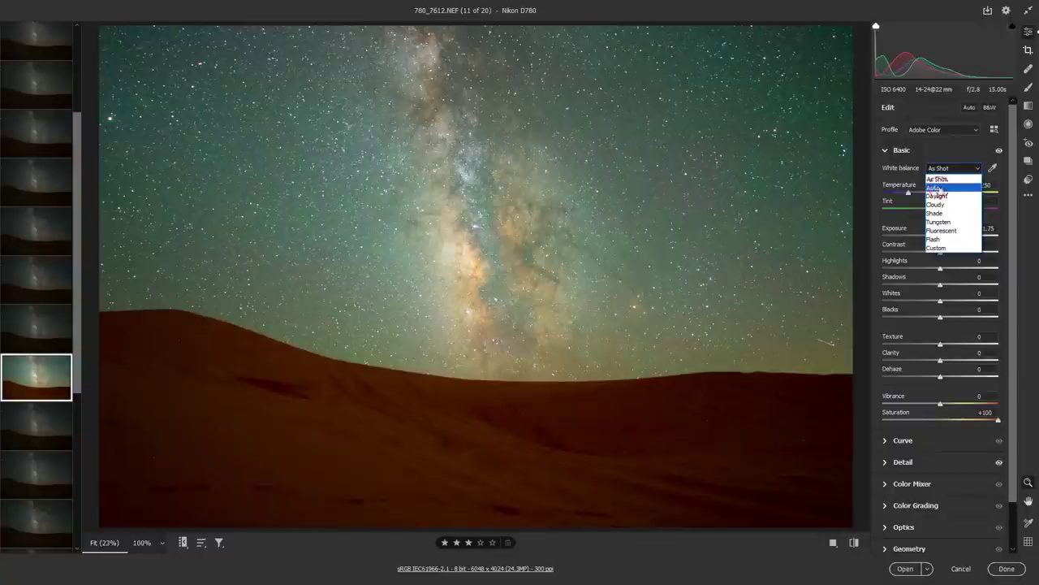
pyautogui.click(940, 183)
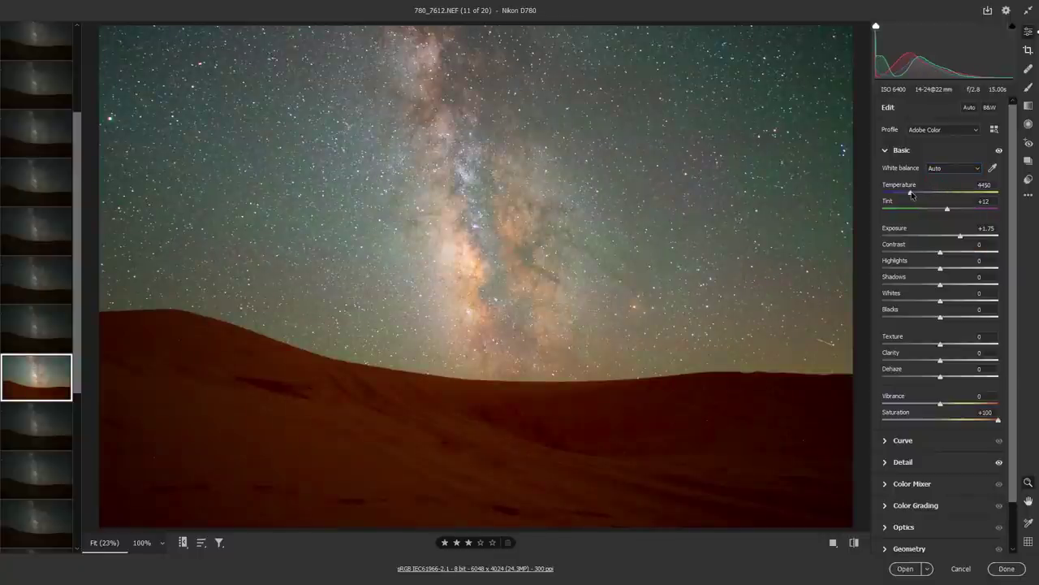
pyautogui.moveTo(910, 193); pyautogui.dragTo(953, 210)
pyautogui.moveTo(907, 193); pyautogui.dragTo(910, 194)
pyautogui.click(948, 168)
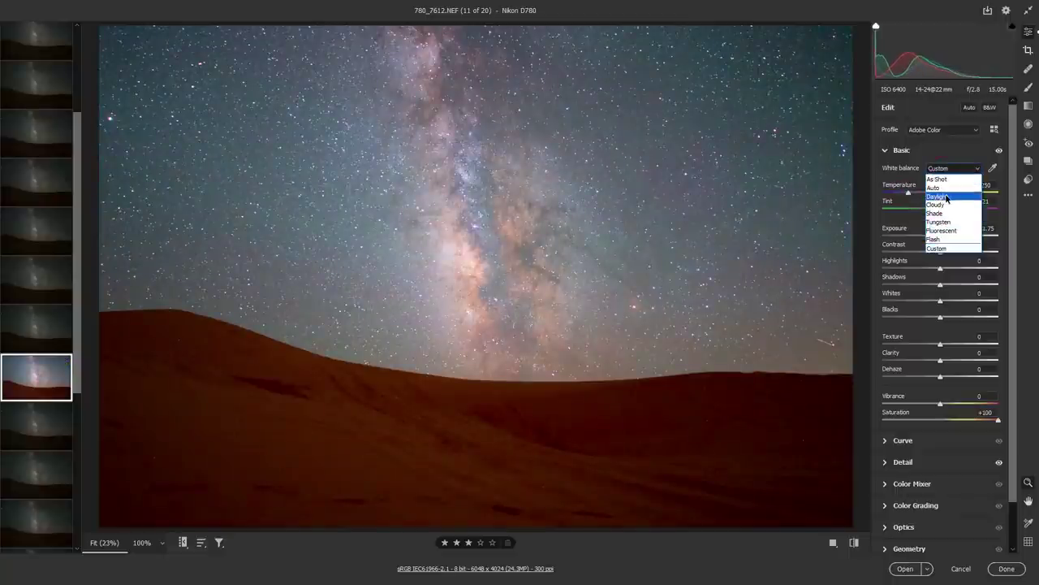
pyautogui.click(946, 197)
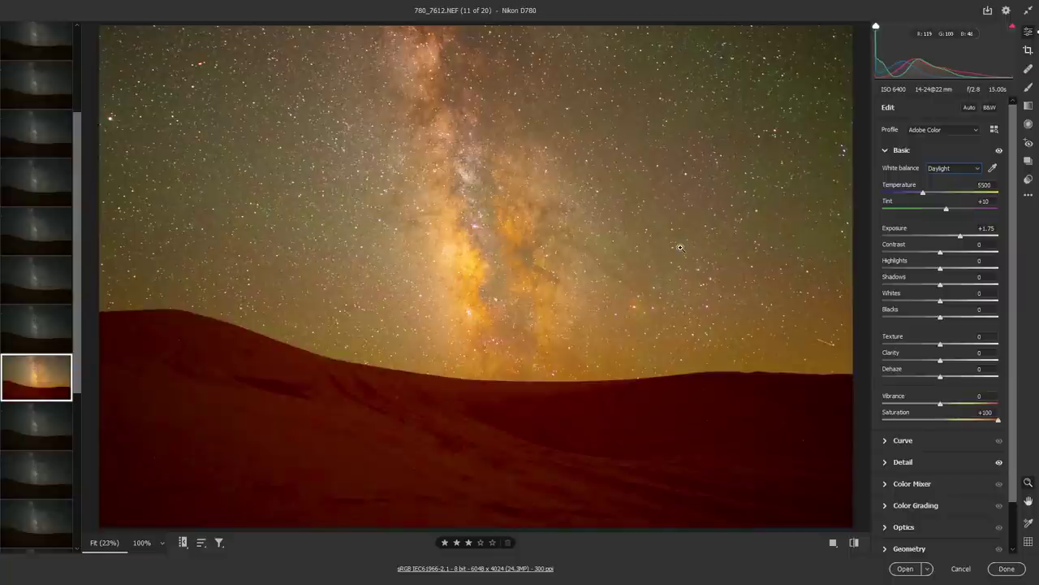
pyautogui.moveTo(923, 194)
pyautogui.mouseDown()
pyautogui.moveTo(906, 194)
pyautogui.moveTo(953, 212)
pyautogui.moveTo(908, 194)
pyautogui.mouseUp()
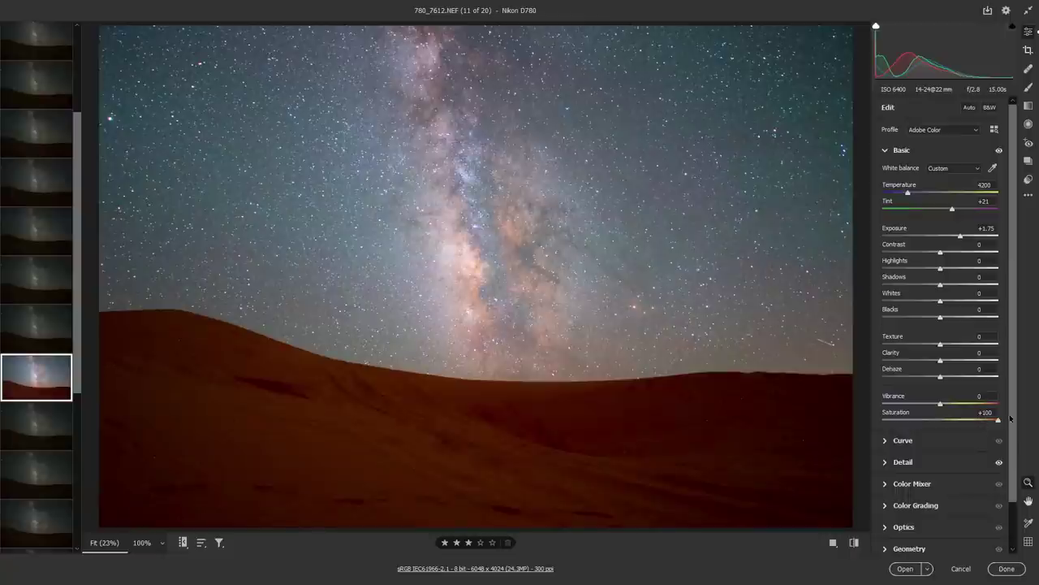
# Reduce Saturation from +100 to about +40.
pyautogui.click(961, 419)
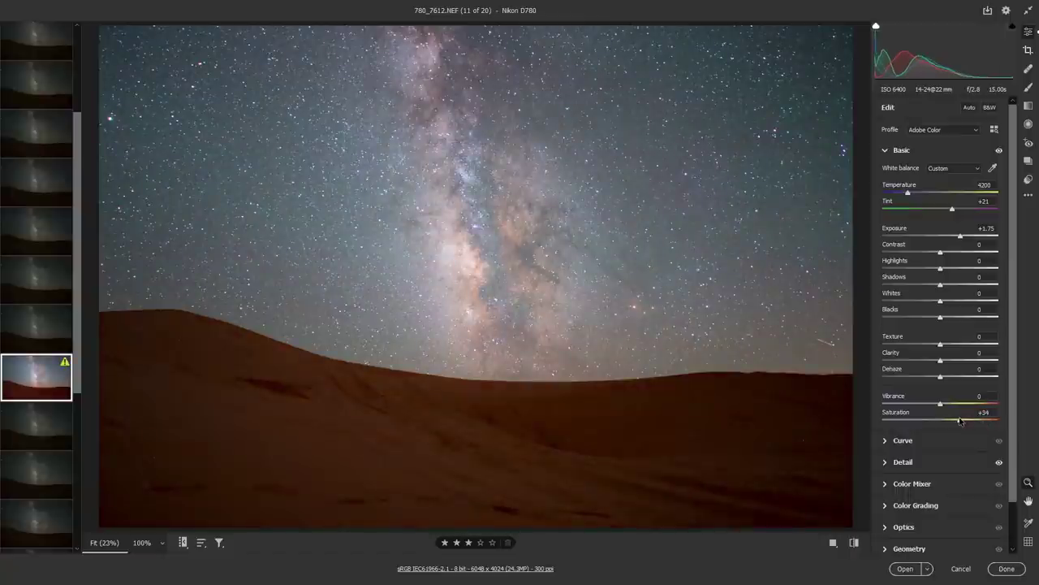
pyautogui.moveTo(961, 419); pyautogui.dragTo(964, 420)
pyautogui.click(912, 464)
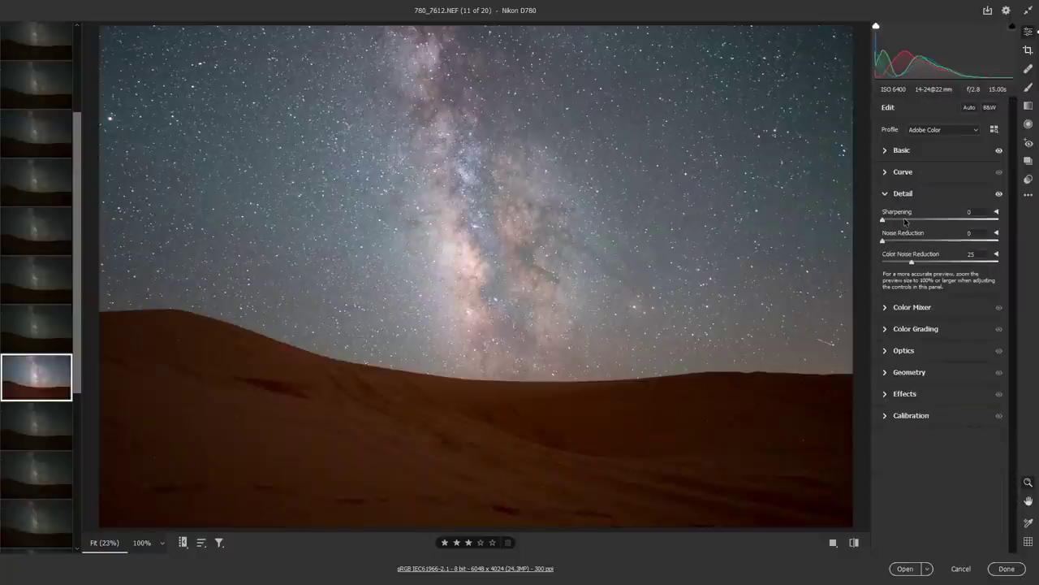
# Test Sharpening at about 40 while zoomed to 187% on the core, then reset it to 0.
pyautogui.moveTo(905, 221); pyautogui.dragTo(914, 221)
pyautogui.click(536, 303)
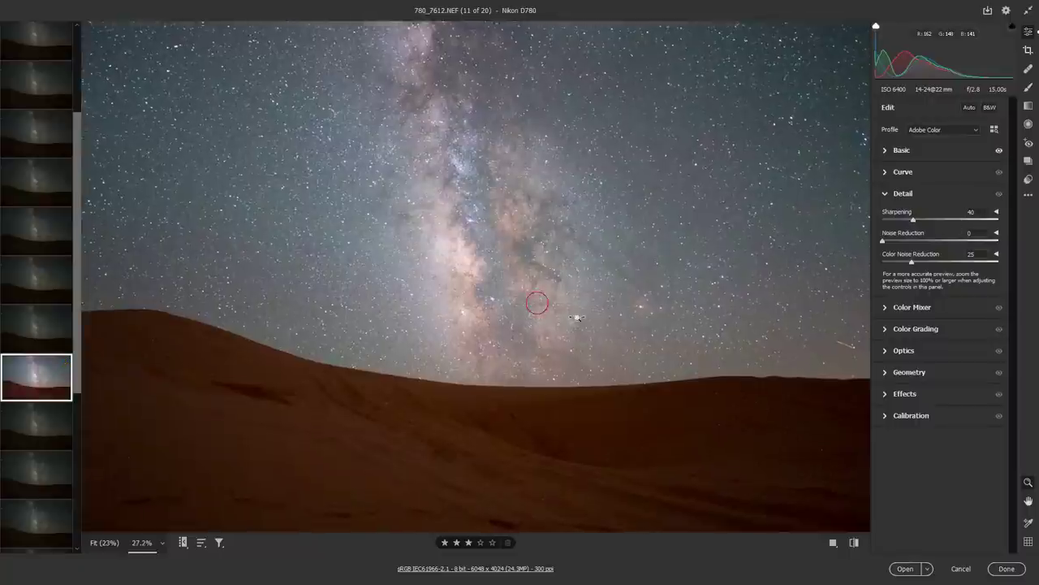
pyautogui.moveTo(577, 317); pyautogui.dragTo(593, 297)
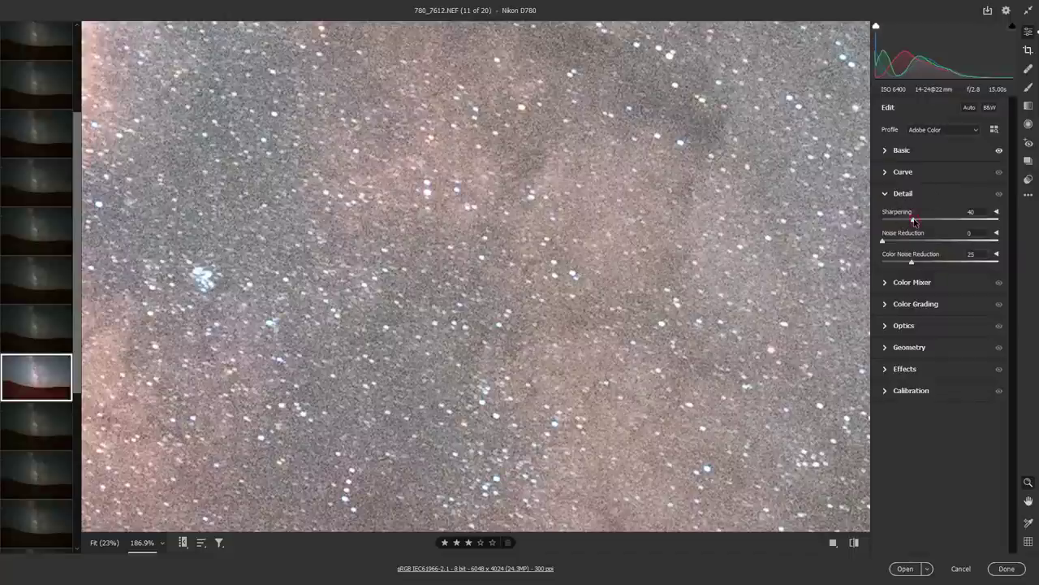
pyautogui.moveTo(914, 221); pyautogui.dragTo(868, 227)
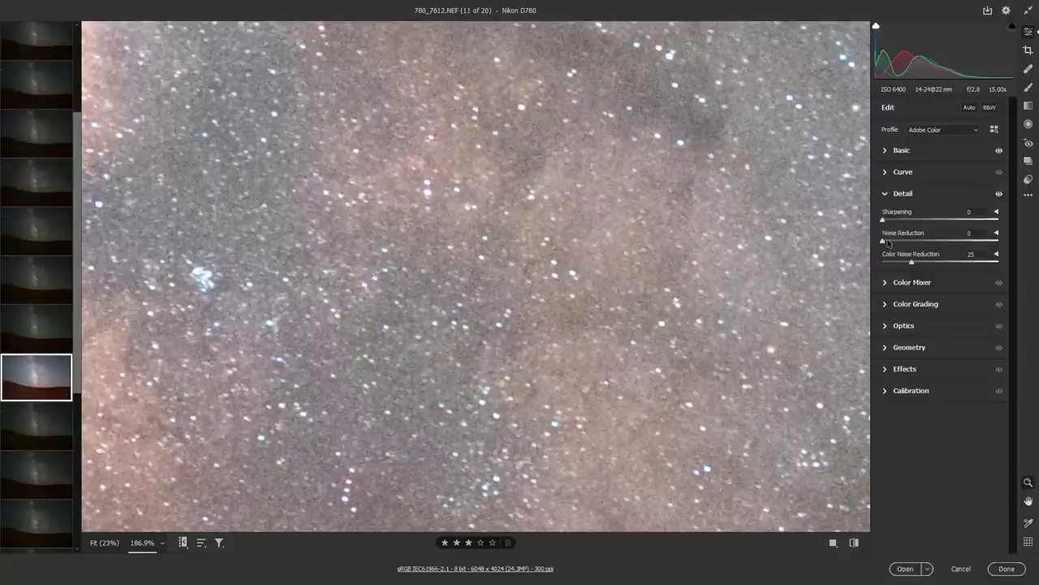
# Try luminance Noise Reduction up to 53, pull it back, and fit the photo in view.
pyautogui.moveTo(885, 242); pyautogui.dragTo(903, 246)
pyautogui.moveTo(902, 246); pyautogui.dragTo(943, 243)
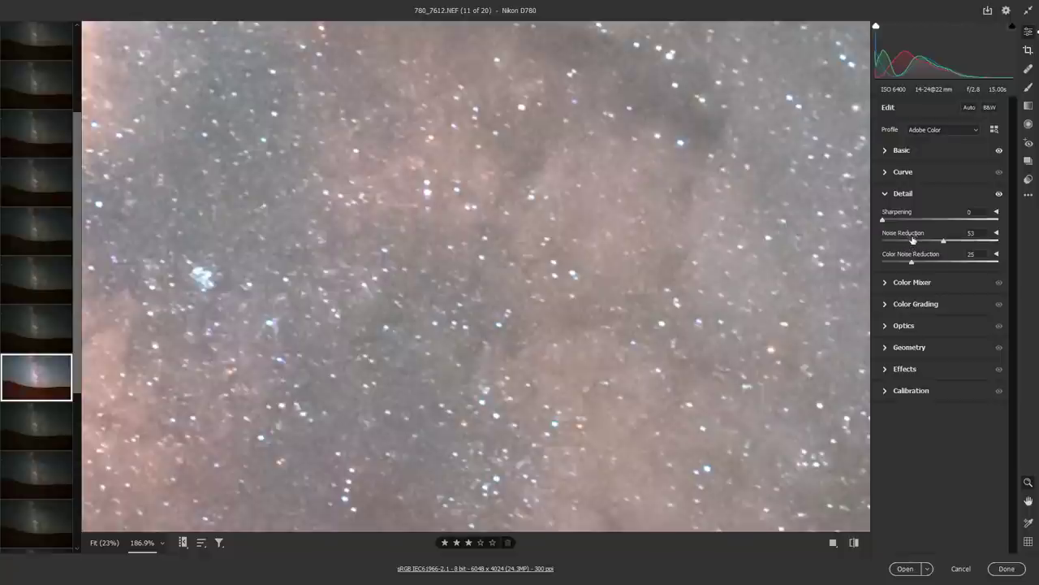
pyautogui.moveTo(909, 242); pyautogui.dragTo(873, 242)
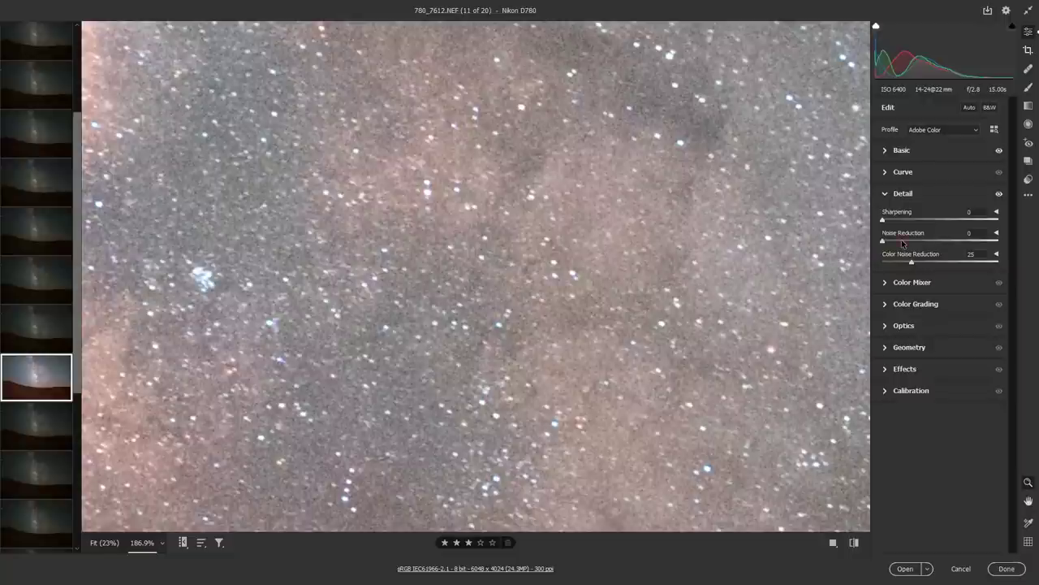
pyautogui.moveTo(902, 244); pyautogui.dragTo(881, 242)
pyautogui.click(162, 543)
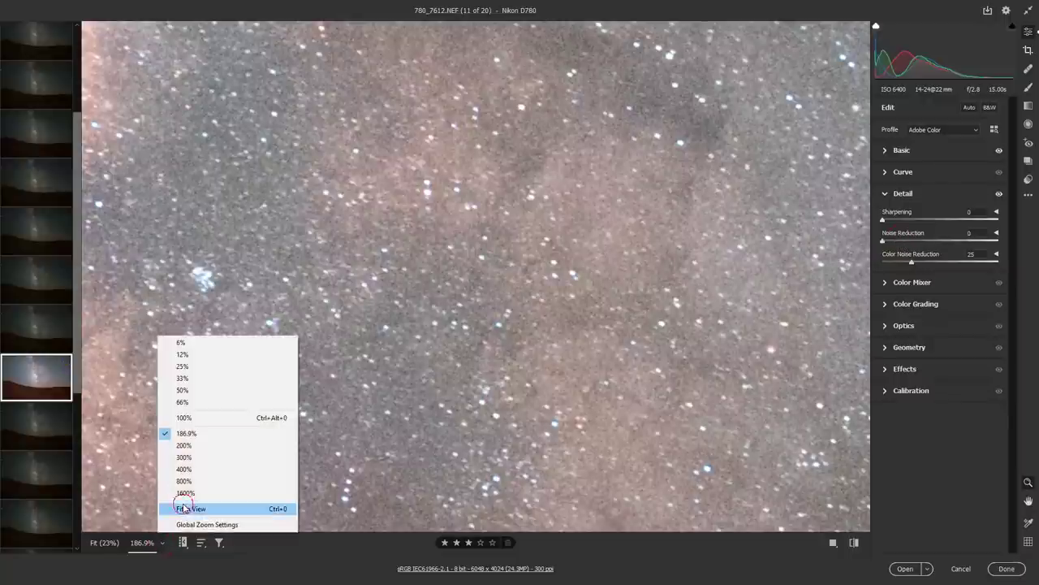
pyautogui.click(182, 508)
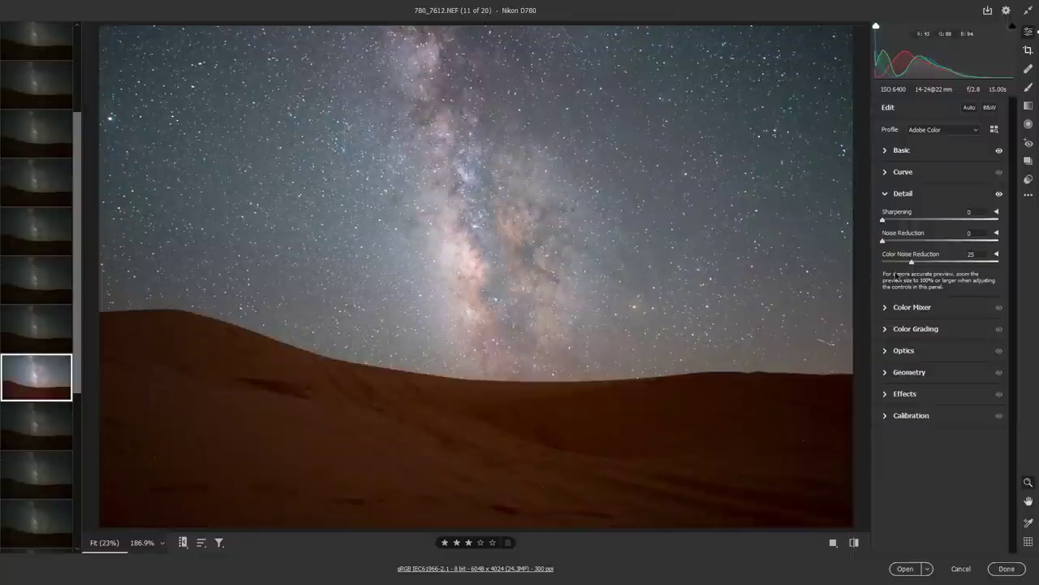
# Enable lens profile corrections in Optics with Nikon as the lens make.
pyautogui.click(904, 350)
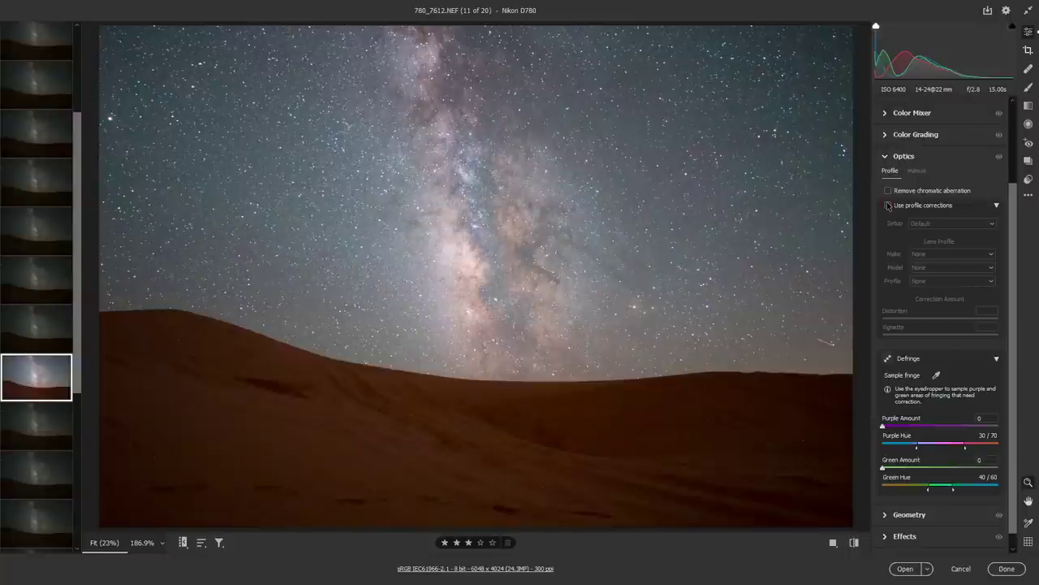
pyautogui.click(889, 205)
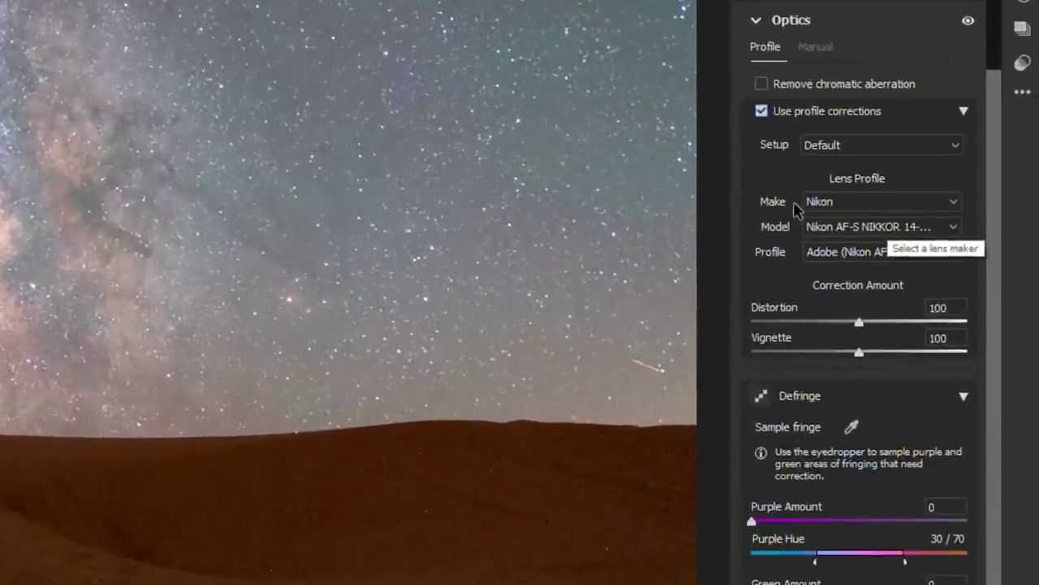
pyautogui.click(898, 201)
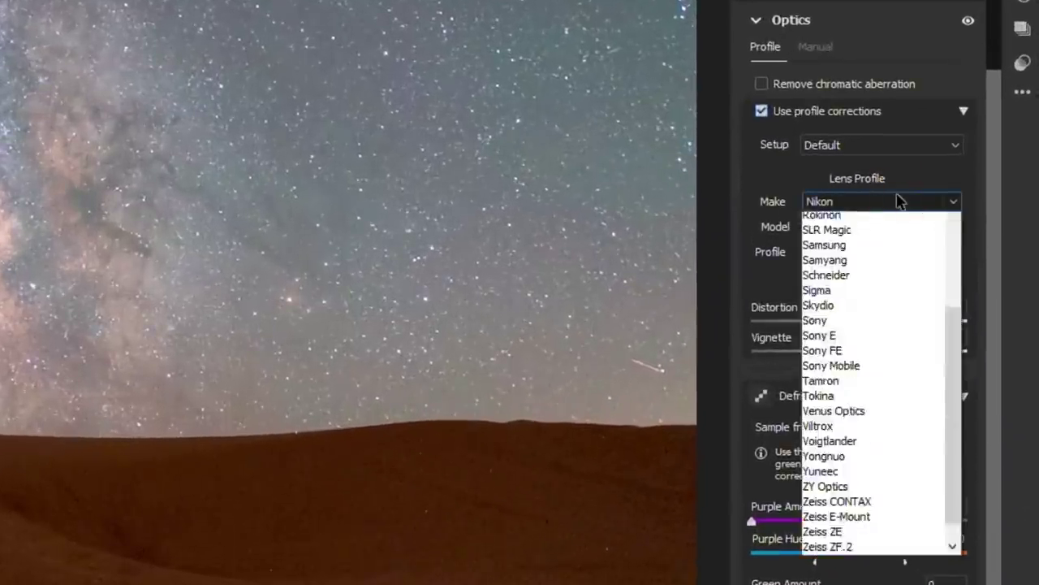
pyautogui.scroll(-1, 861, 471)
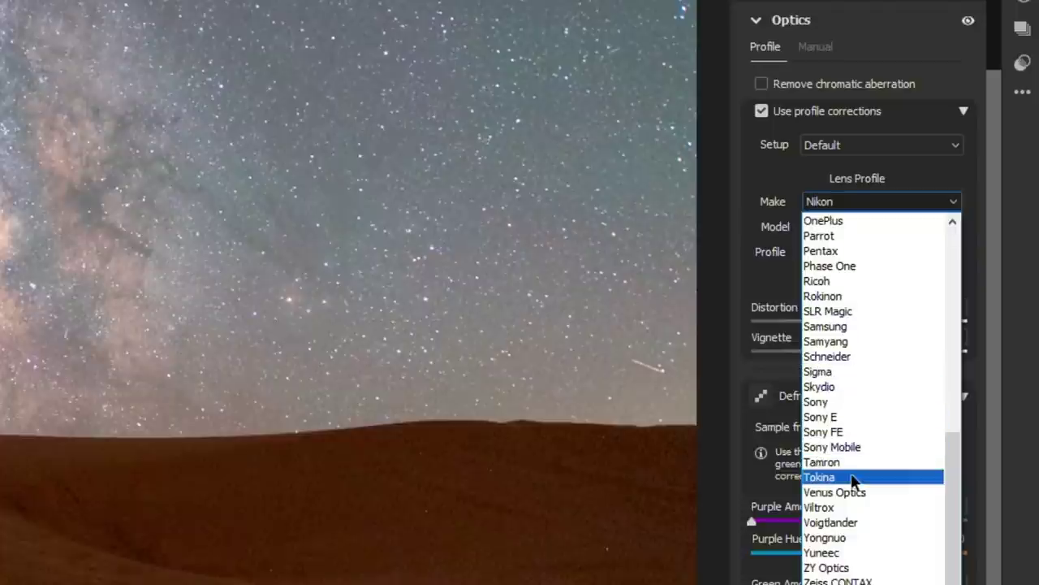
pyautogui.scroll(1, 854, 316)
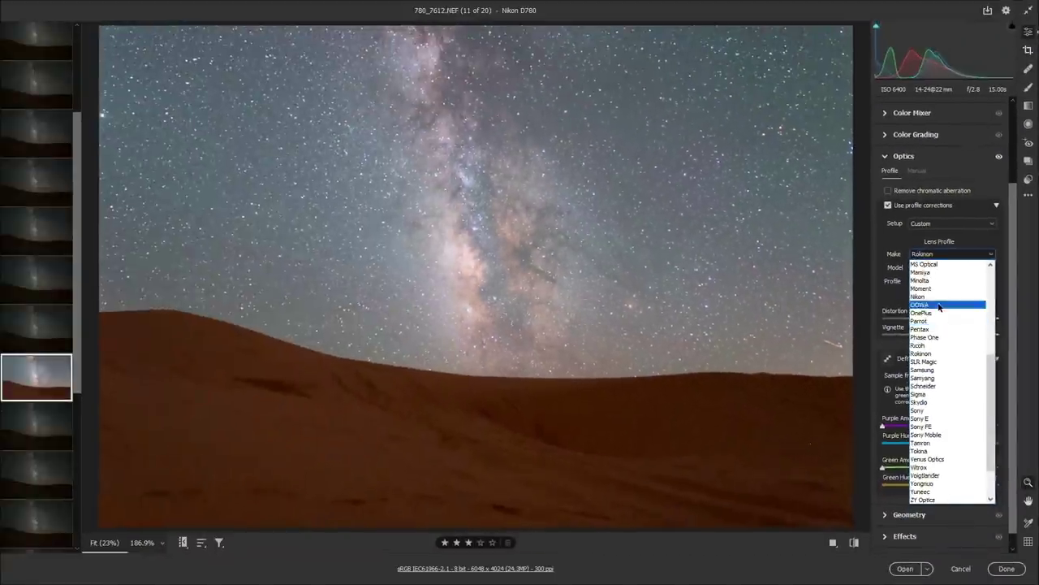
pyautogui.click(872, 255)
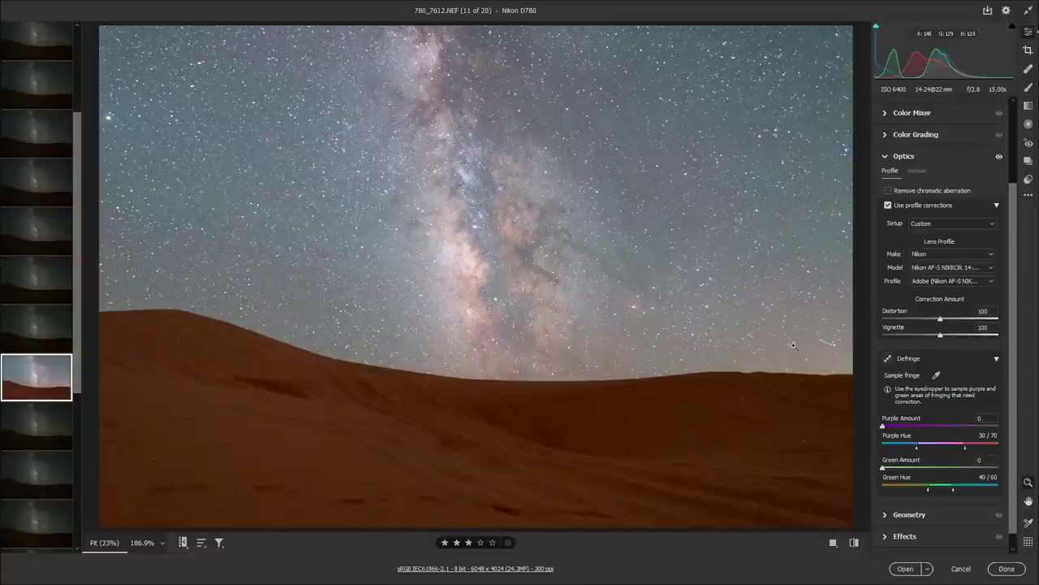
# Set the profile's Distortion correction to 0 and Vignette correction to 90.
pyautogui.moveTo(940, 318); pyautogui.dragTo(861, 324)
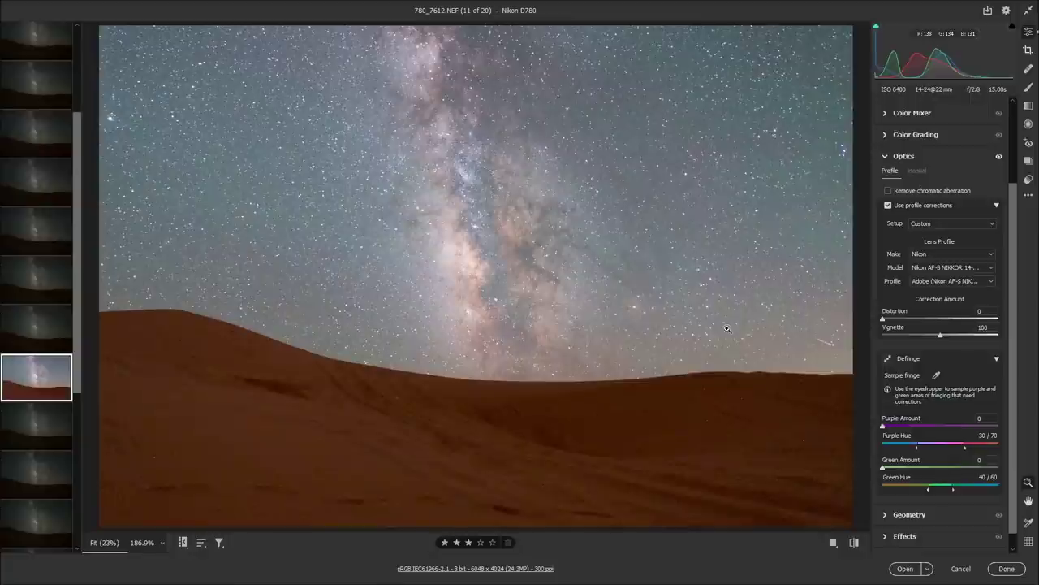
pyautogui.moveTo(941, 335); pyautogui.dragTo(862, 342)
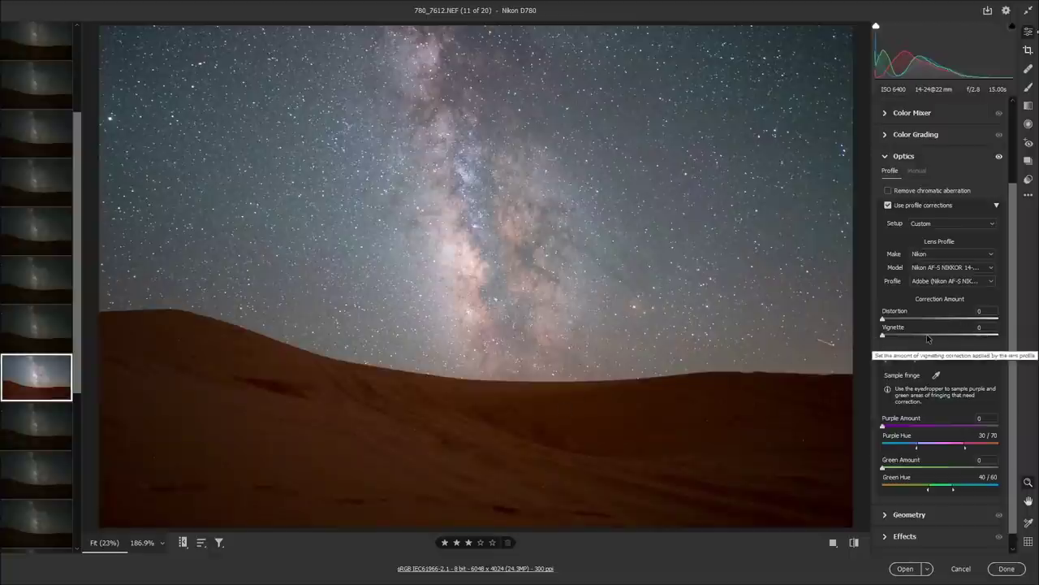
pyautogui.moveTo(934, 337)
pyautogui.mouseDown()
pyautogui.moveTo(921, 336)
pyautogui.moveTo(934, 339)
pyautogui.mouseUp()
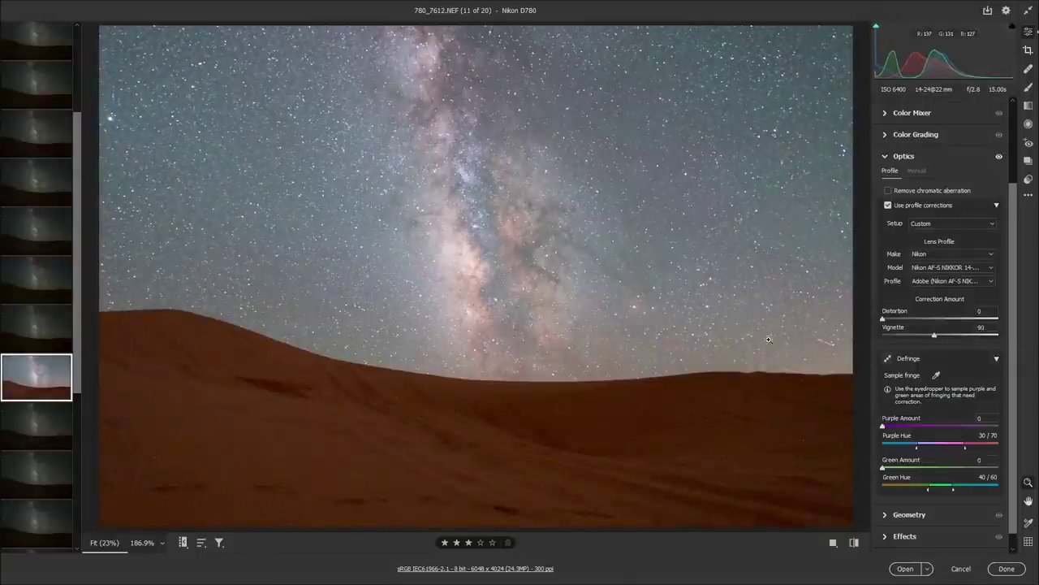
pyautogui.scroll(2, 938, 270)
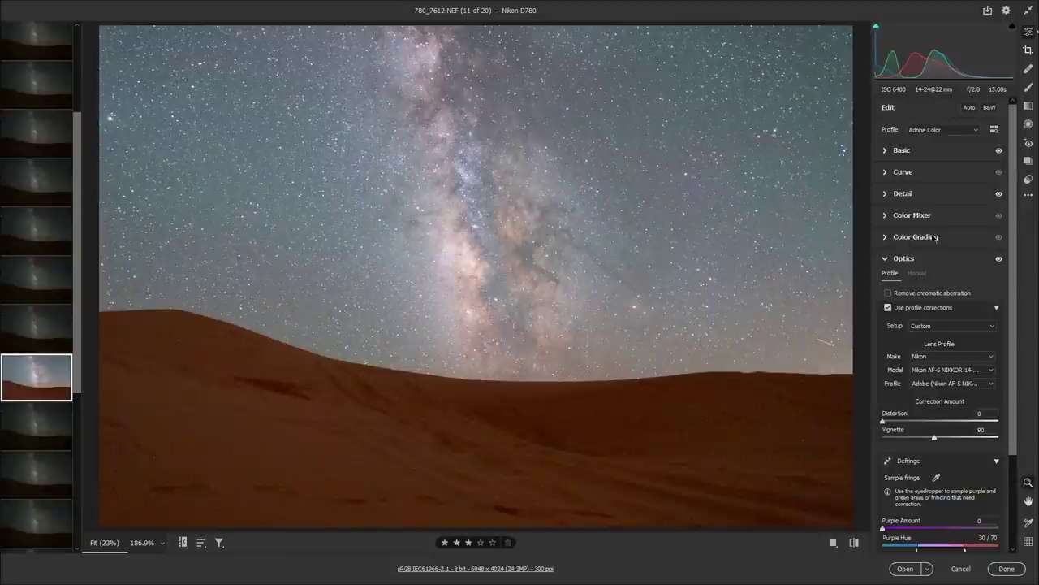
# Pull Highlights down to -63 while inspecting the Milky Way core, then fit the photo in view.
pyautogui.click(901, 150)
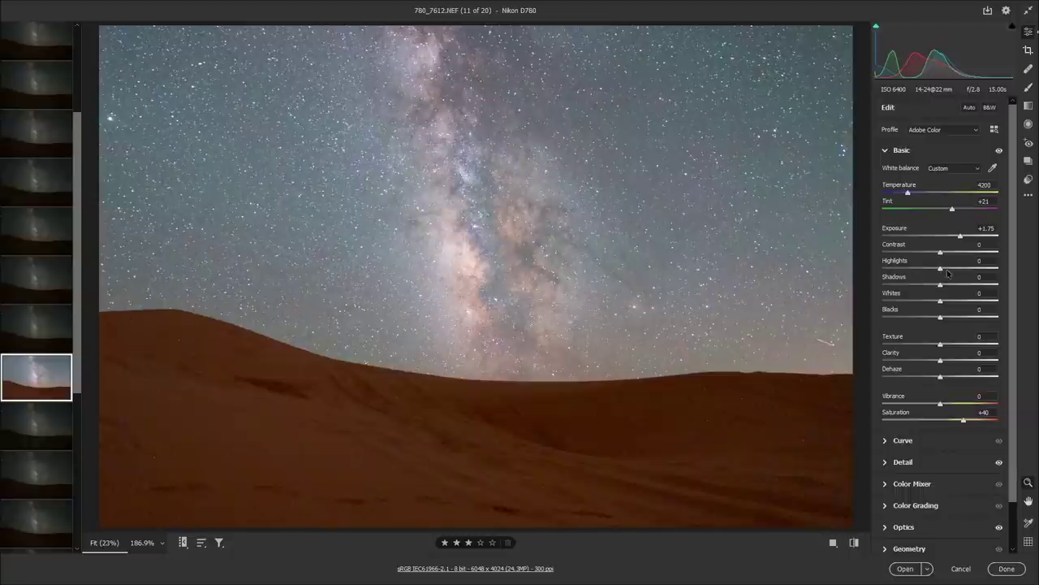
pyautogui.moveTo(942, 269); pyautogui.dragTo(884, 269)
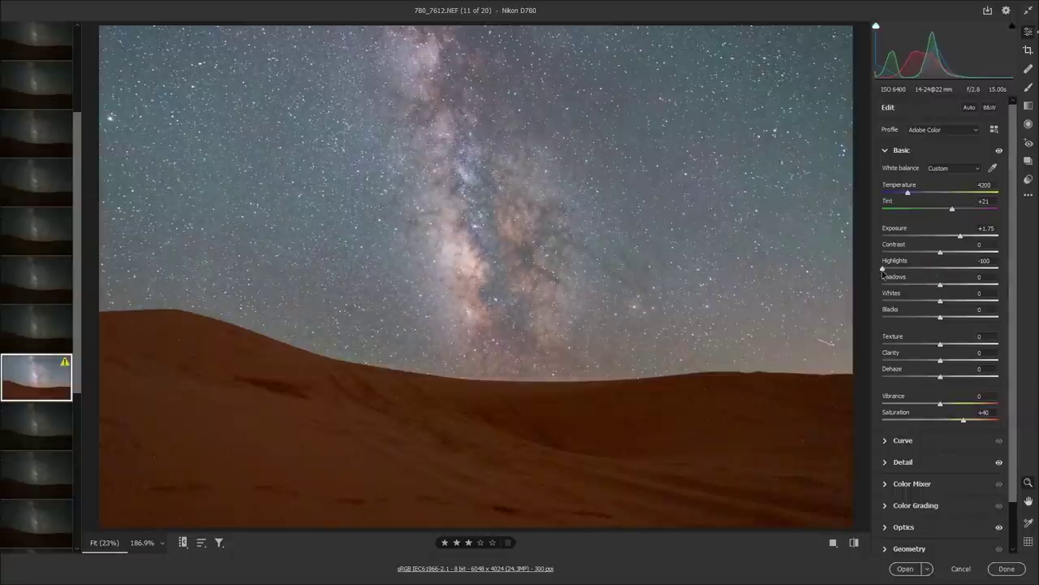
pyautogui.click(609, 300)
pyautogui.scroll(2, 609, 300)
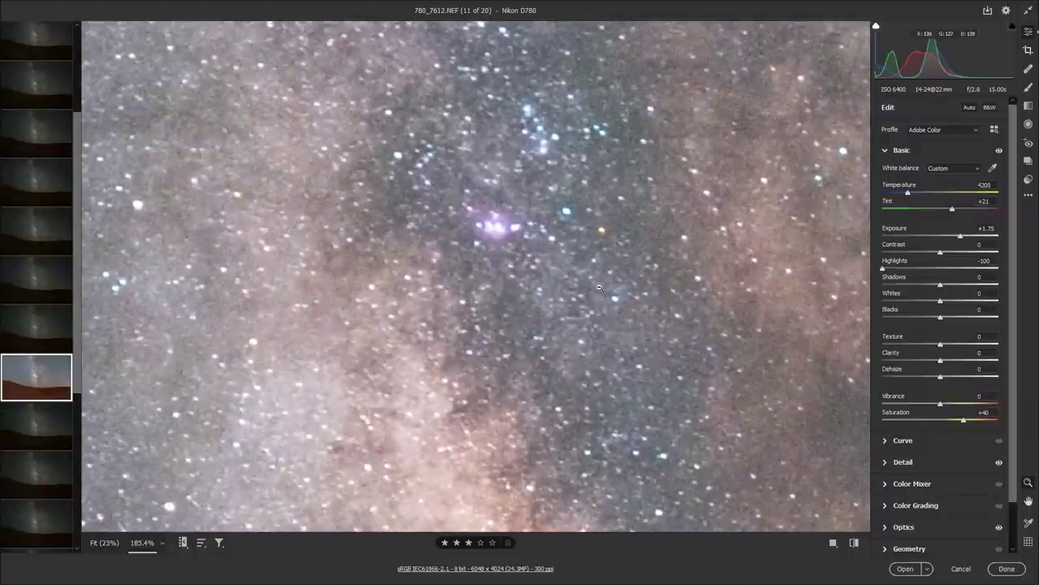
pyautogui.moveTo(934, 270); pyautogui.dragTo(852, 269)
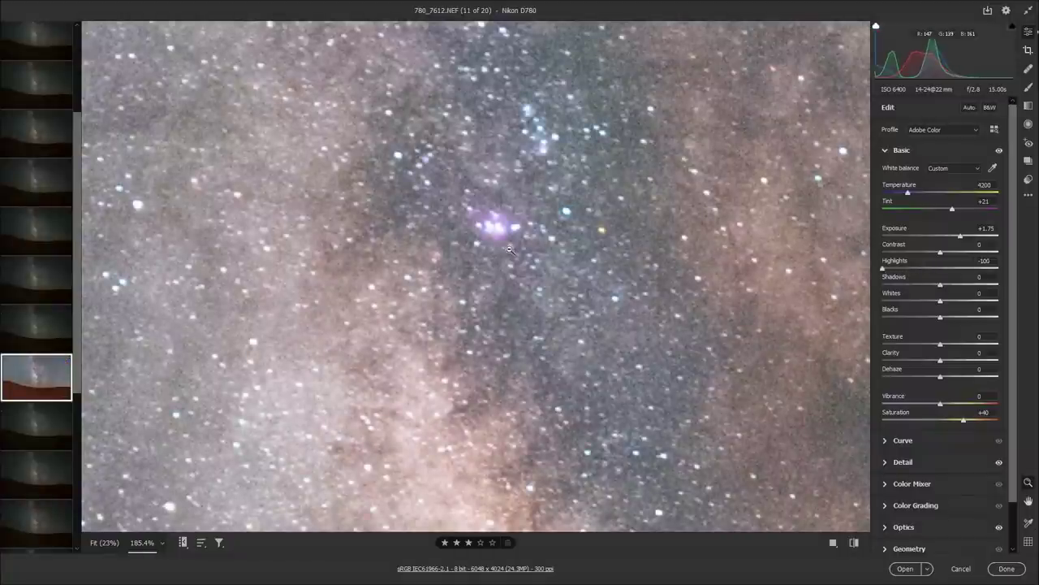
pyautogui.click(162, 542)
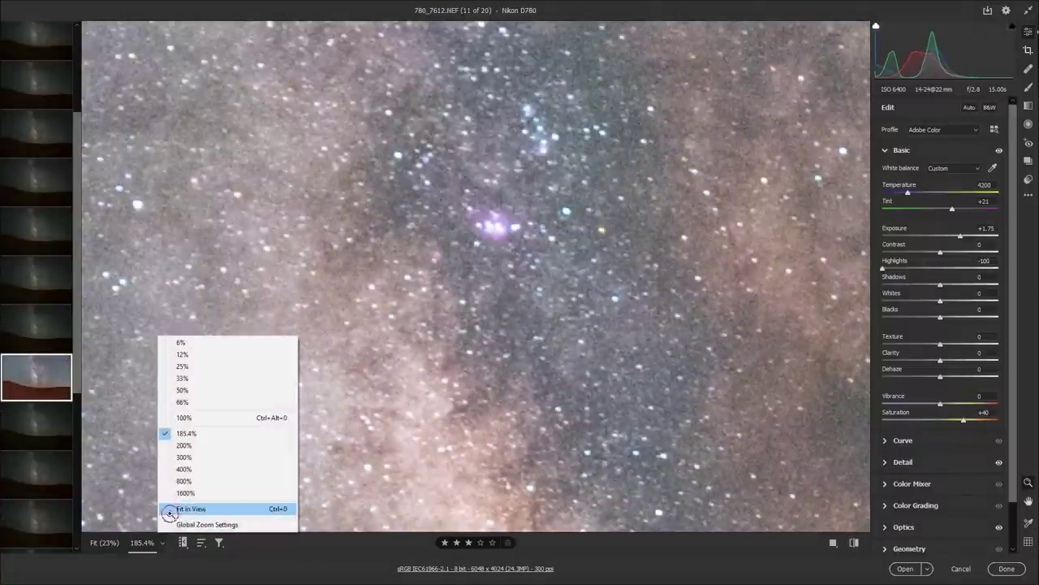
pyautogui.click(173, 509)
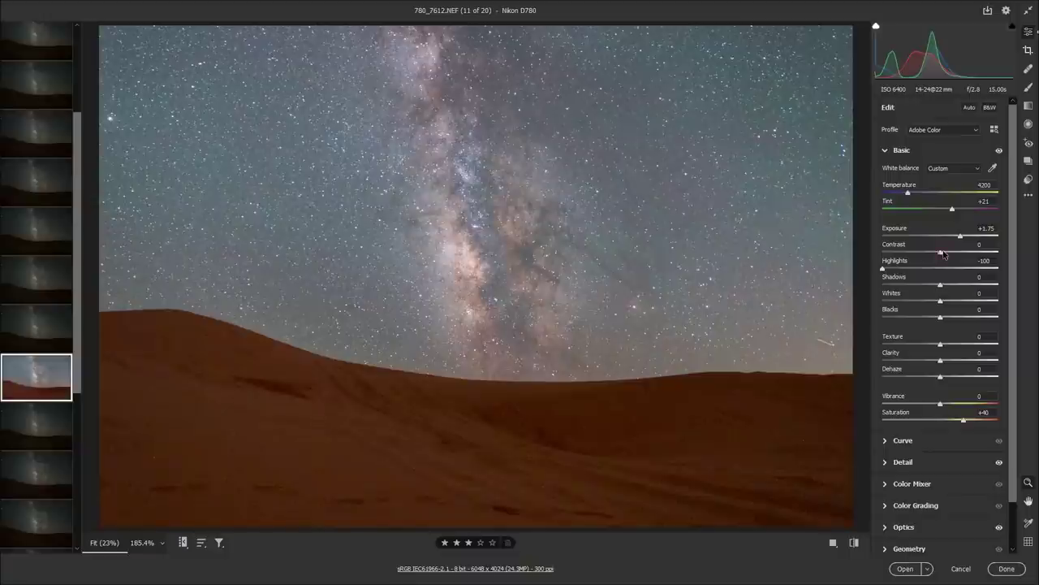
# Set Contrast +12, Shadows -11, Whites +4 and Saturation +48.
pyautogui.moveTo(943, 254); pyautogui.dragTo(962, 301)
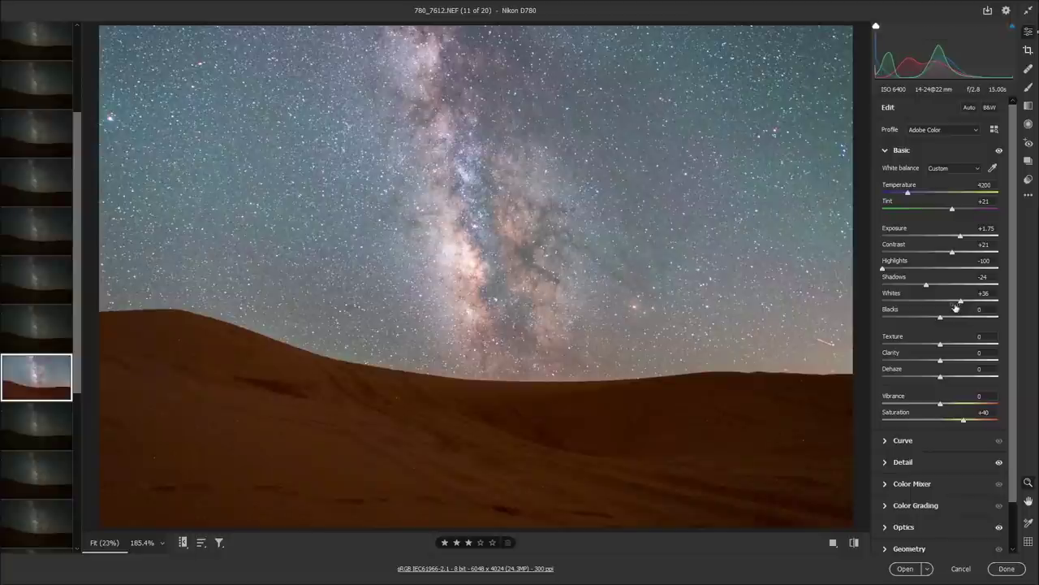
pyautogui.moveTo(961, 300); pyautogui.dragTo(940, 319)
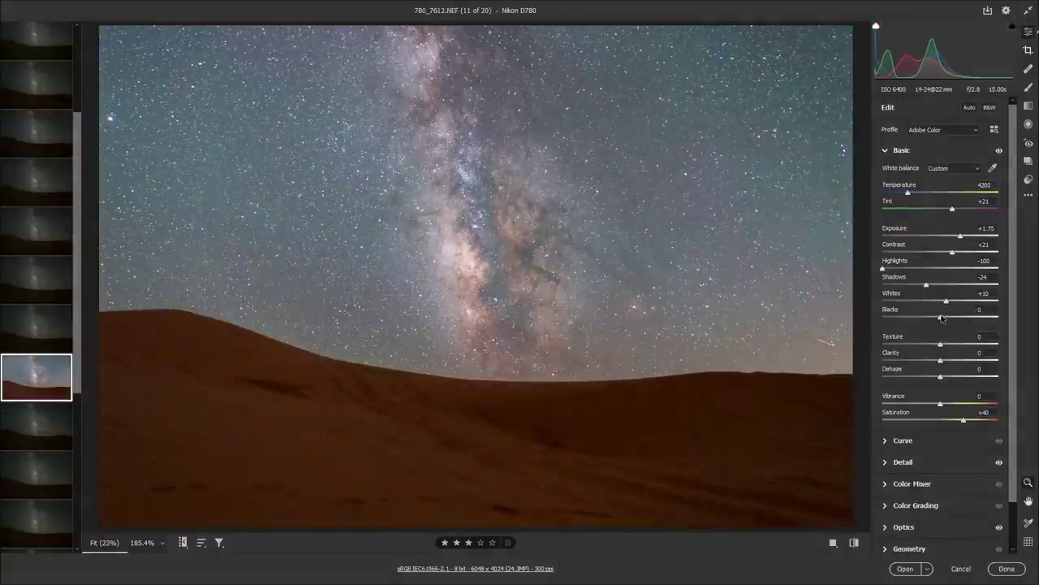
pyautogui.moveTo(966, 420)
pyautogui.mouseDown()
pyautogui.moveTo(975, 421)
pyautogui.moveTo(957, 414)
pyautogui.mouseUp()
pyautogui.moveTo(927, 285); pyautogui.dragTo(947, 253)
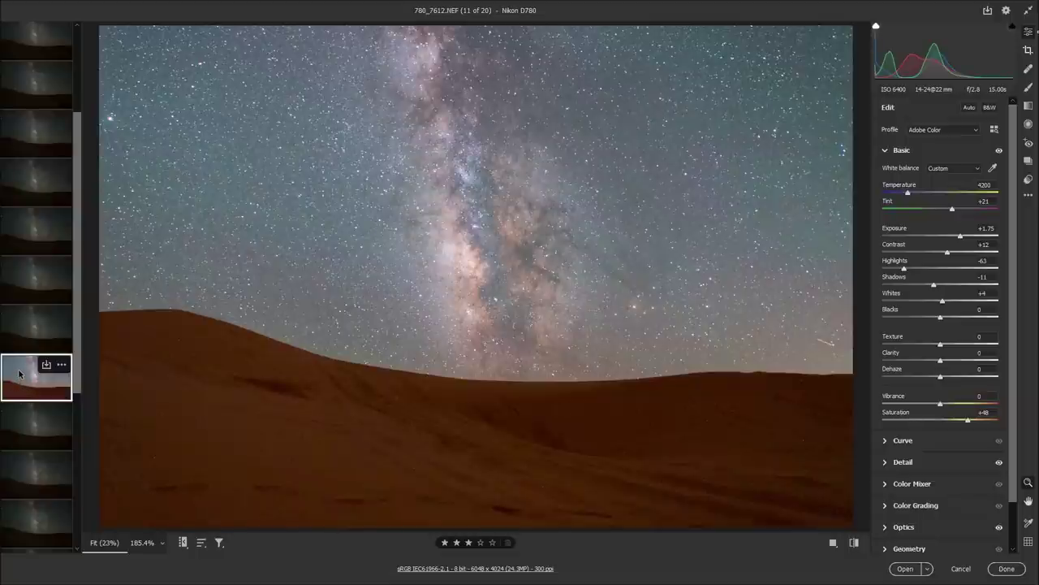
# Select all 20 frames and sync 780_7612's settings to them using the default checkboxes.
pyautogui.hotkey('ctrl', 'a')
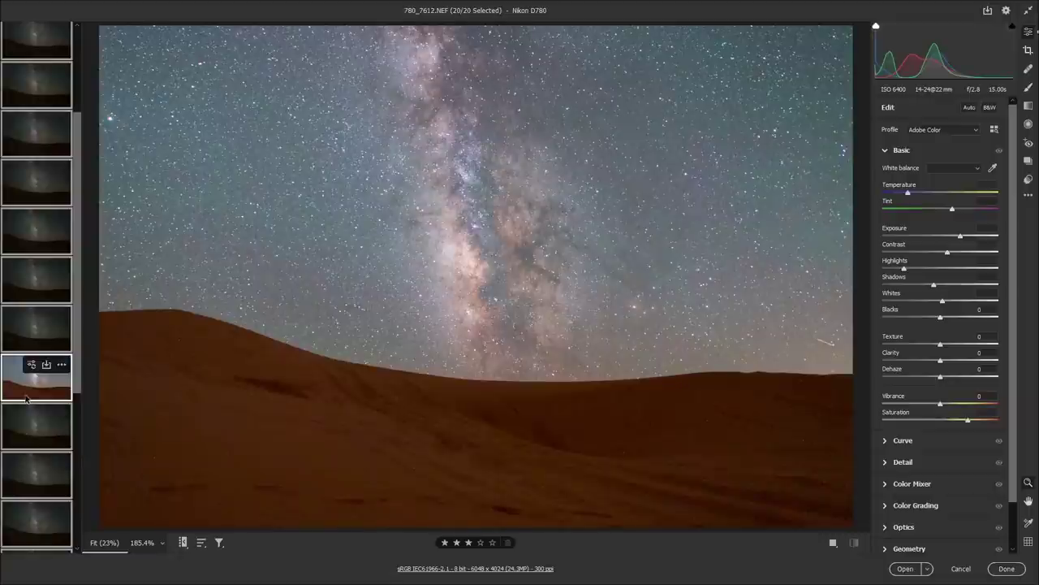
pyautogui.rightClick(20, 387)
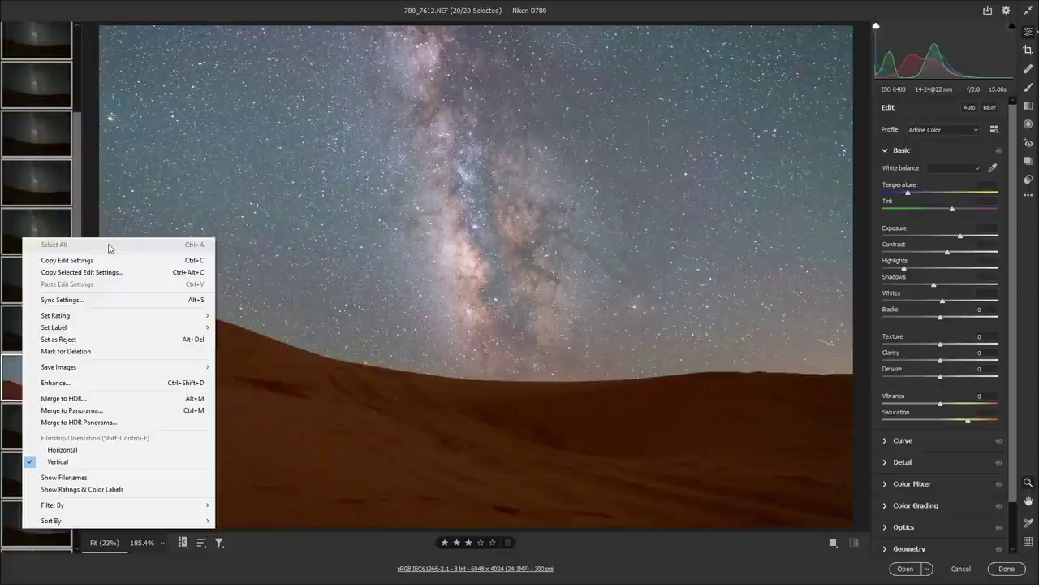
pyautogui.click(80, 196)
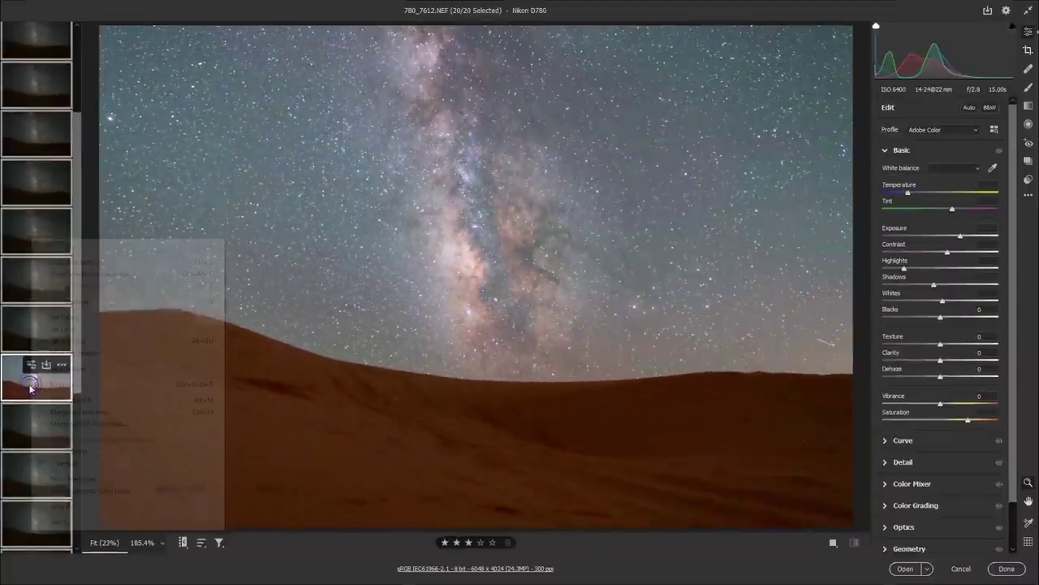
pyautogui.rightClick(77, 304)
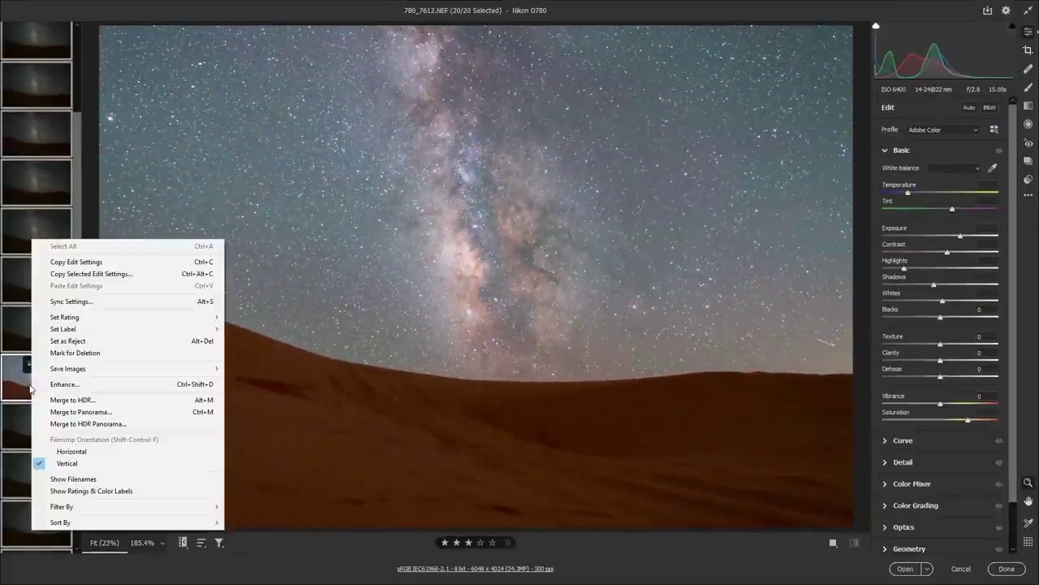
pyautogui.click(110, 304)
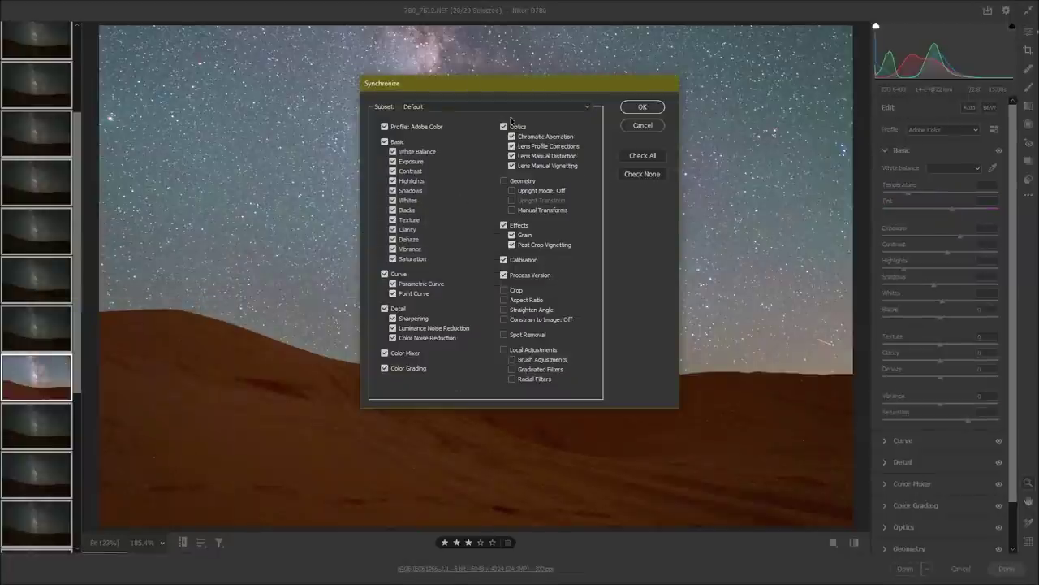
pyautogui.click(654, 107)
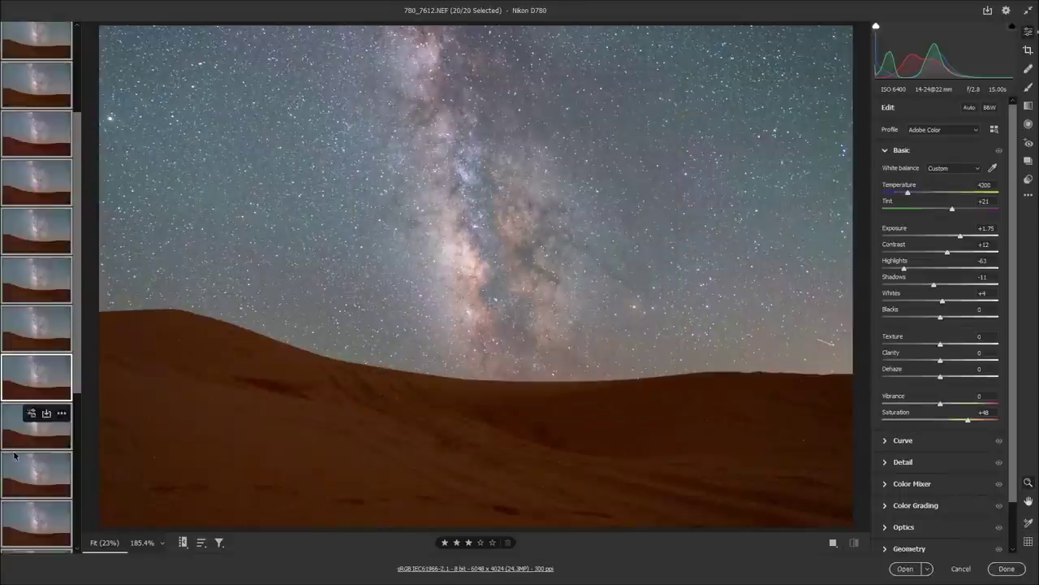
# Inspect frames 780_7602 and 780_7621, ending on 780_7605, to confirm the synced edits.
pyautogui.scroll(3, 14, 457)
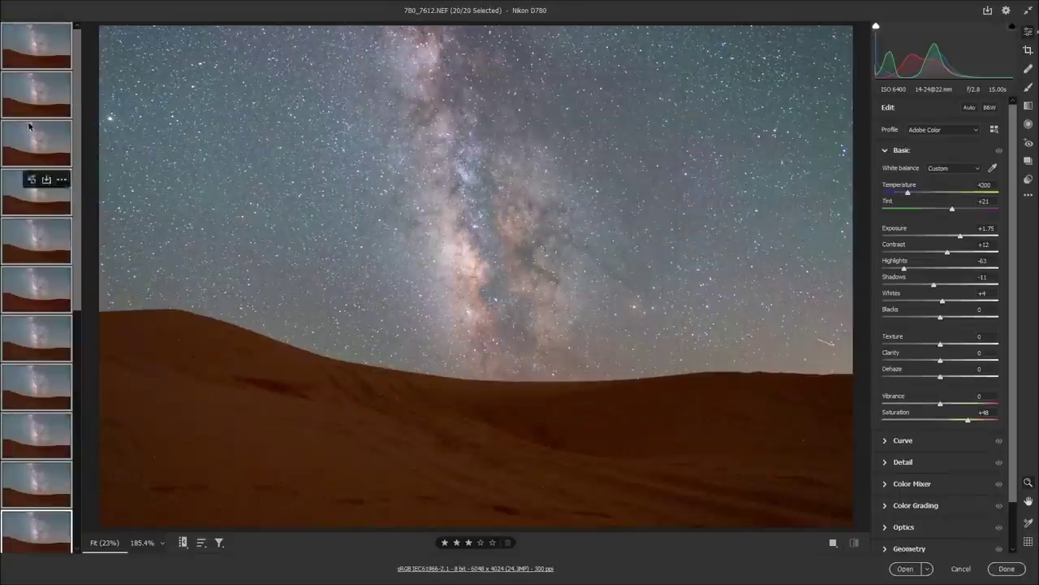
pyautogui.click(58, 110)
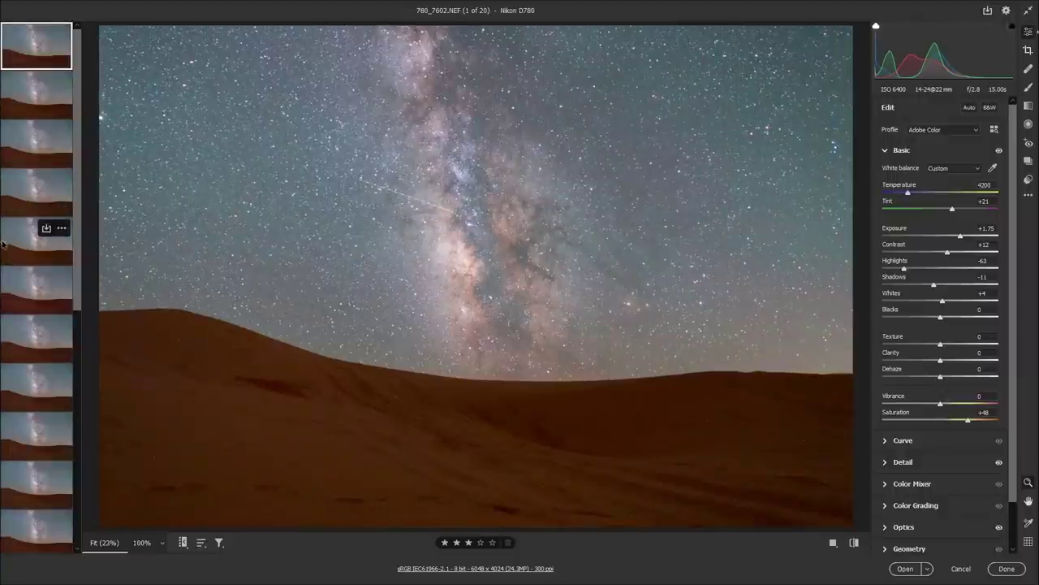
pyautogui.scroll(-2, 10, 335)
pyautogui.scroll(-1, 10, 335)
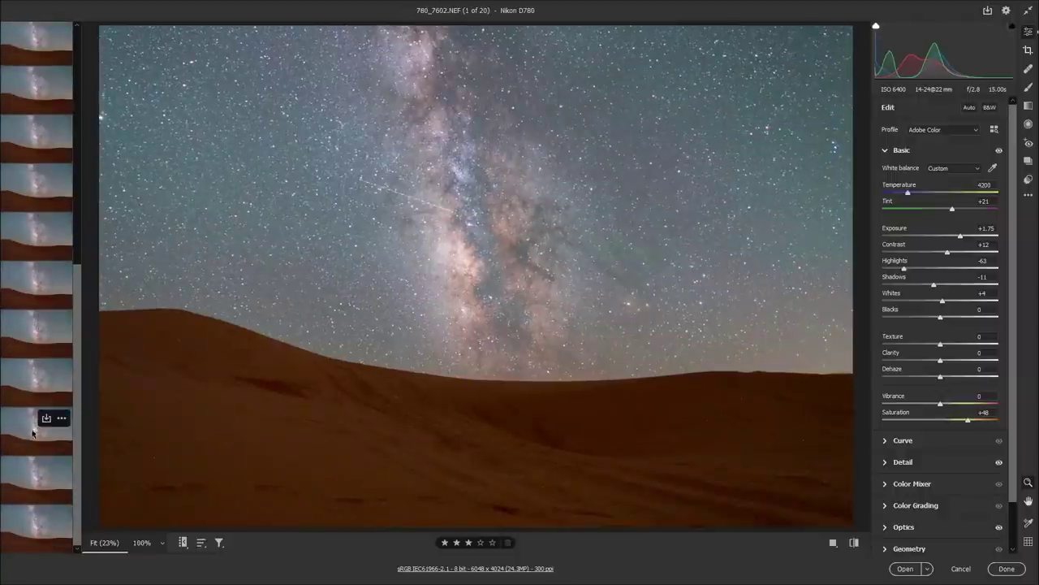
pyautogui.click(16, 528)
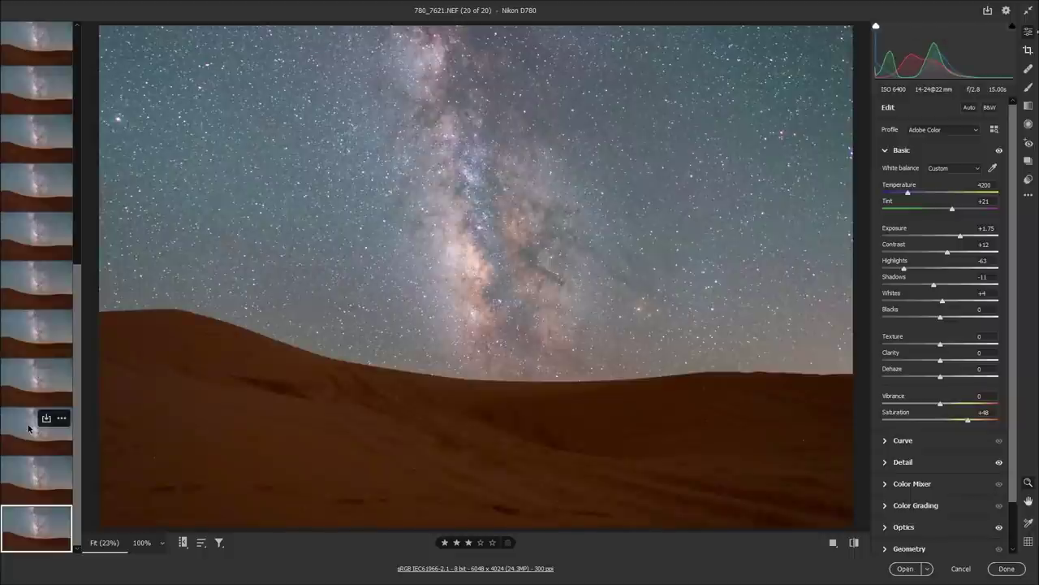
pyautogui.scroll(5, 12, 357)
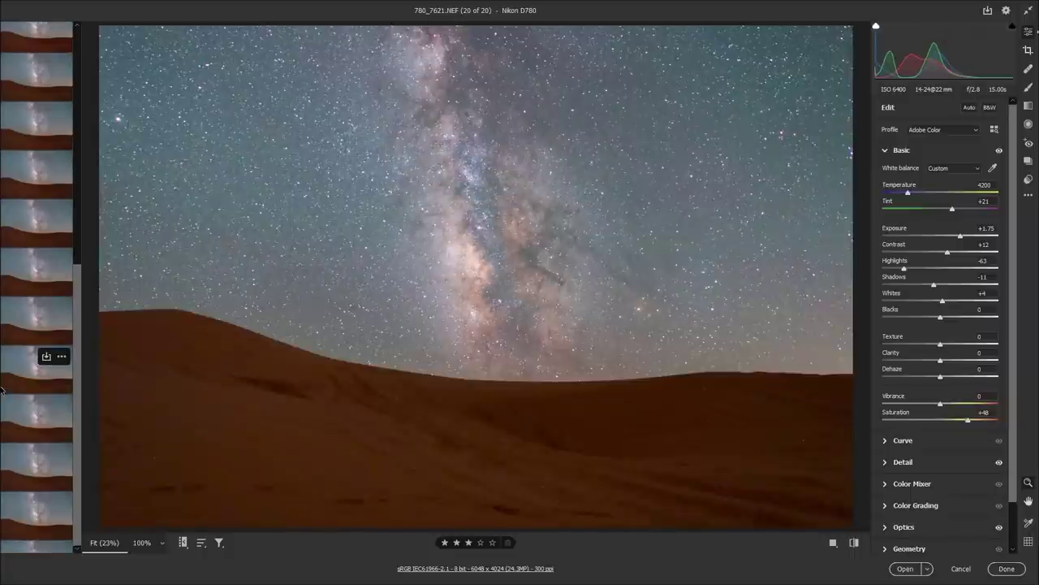
pyautogui.click(14, 199)
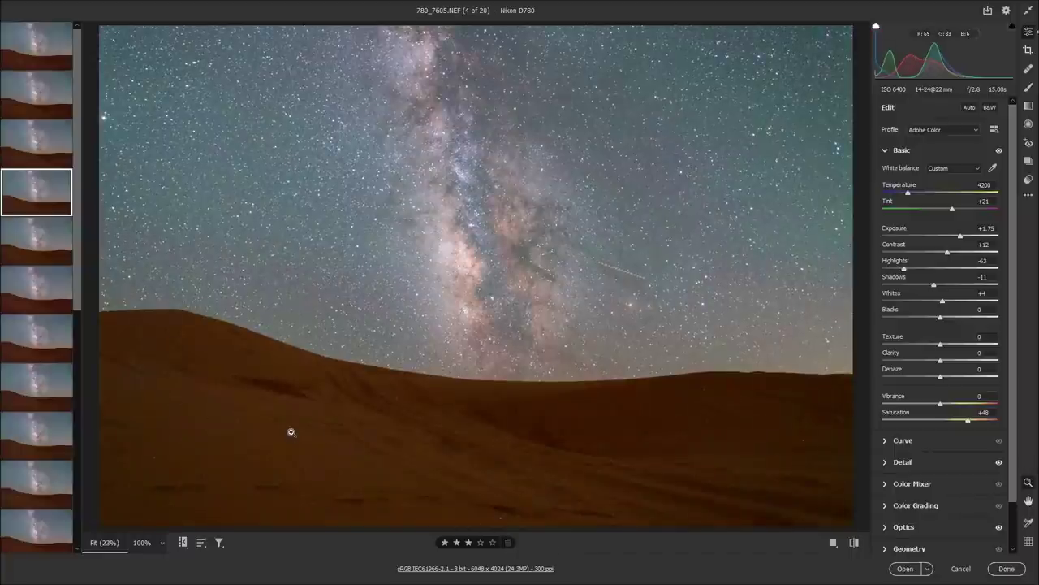
# Select all 20 frames and open Save Images, set for TIFF, sRGB, 8 bits/channel.
pyautogui.rightClick(25, 302)
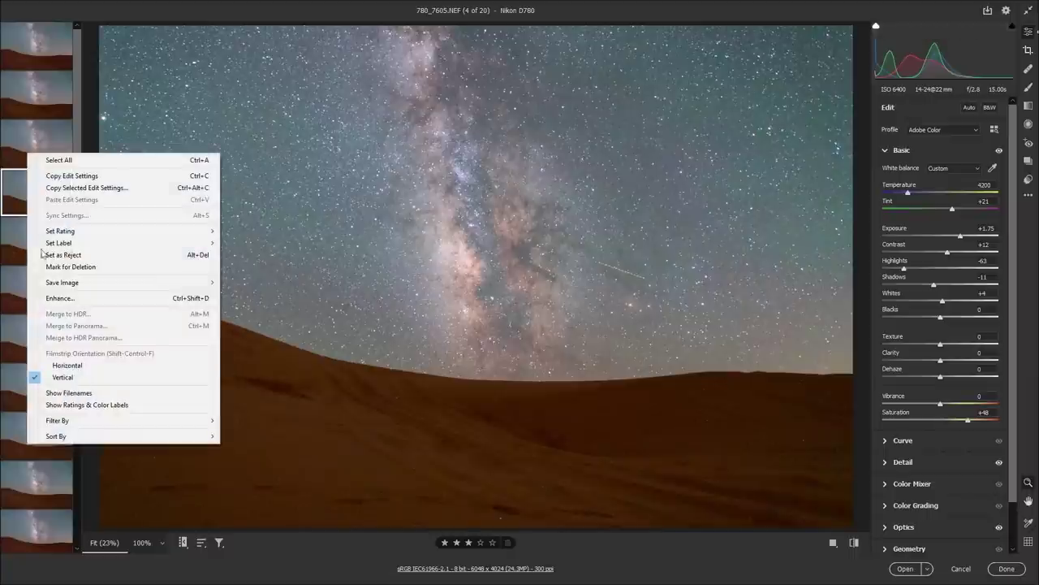
pyautogui.click(78, 159)
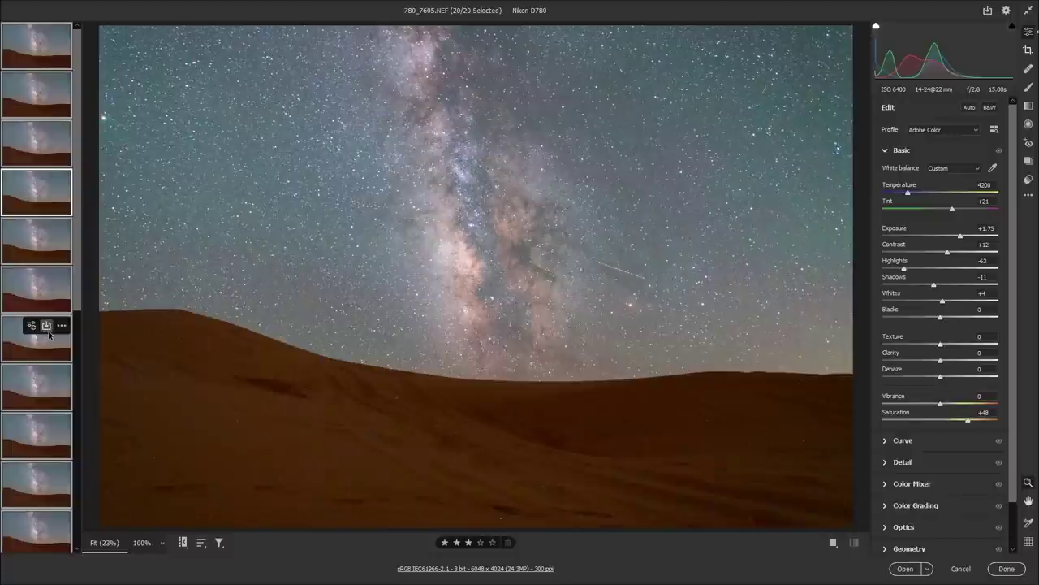
pyautogui.rightClick(42, 297)
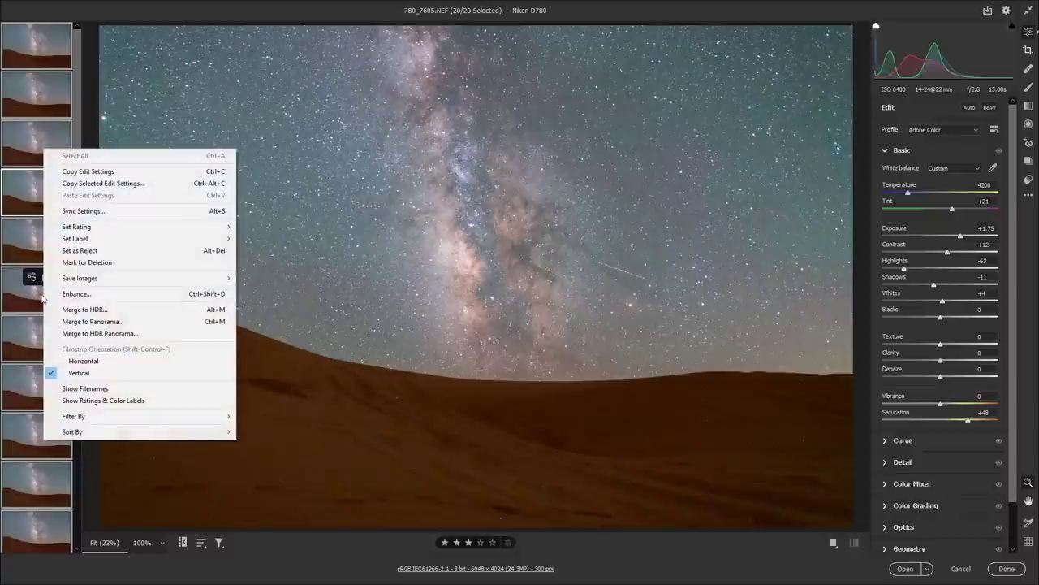
pyautogui.moveTo(103, 283)
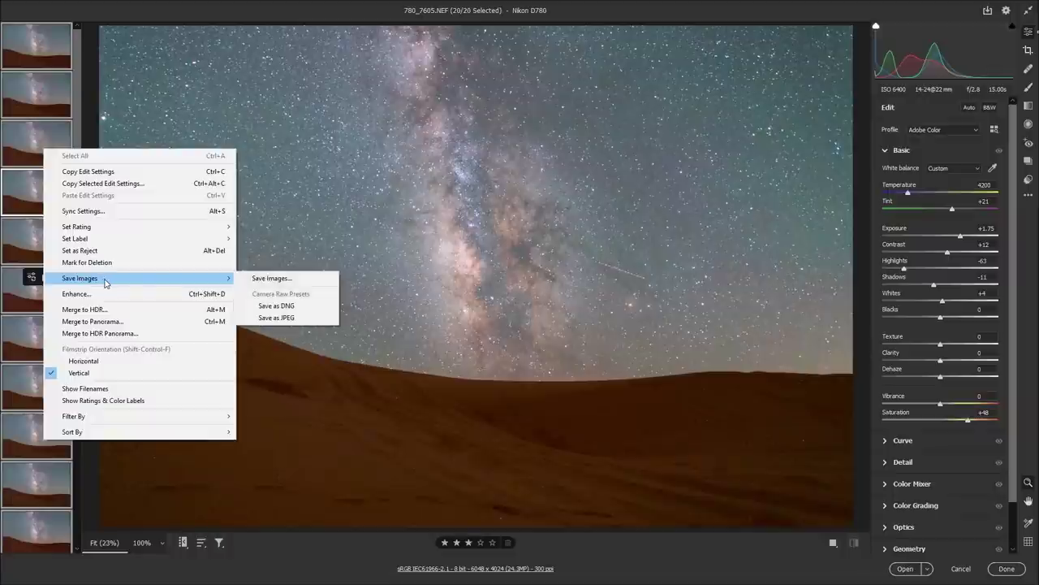
pyautogui.click(309, 279)
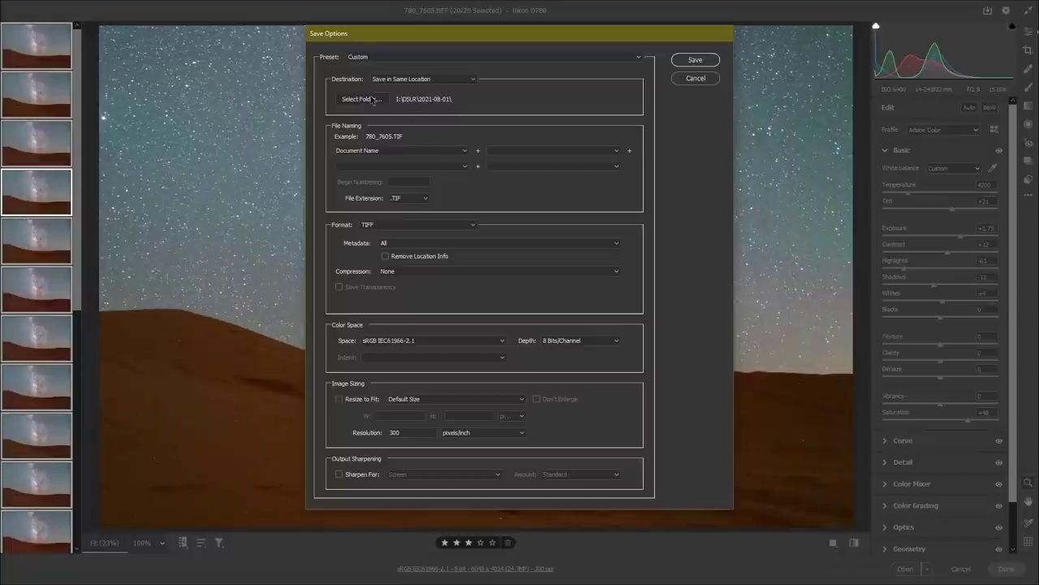
pyautogui.click(374, 99)
pyautogui.click(503, 142)
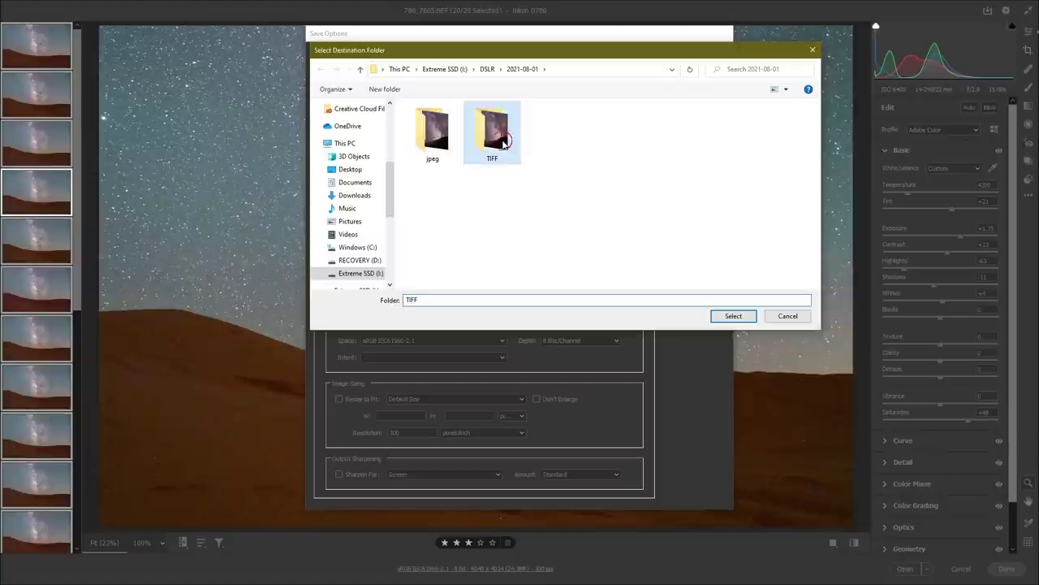
pyautogui.doubleClick(504, 142)
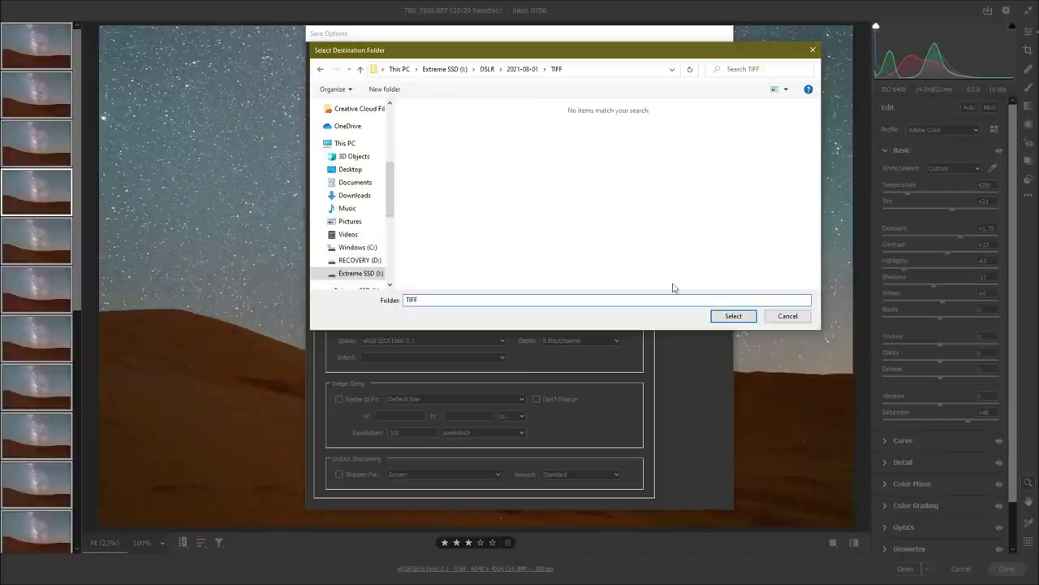
pyautogui.click(732, 317)
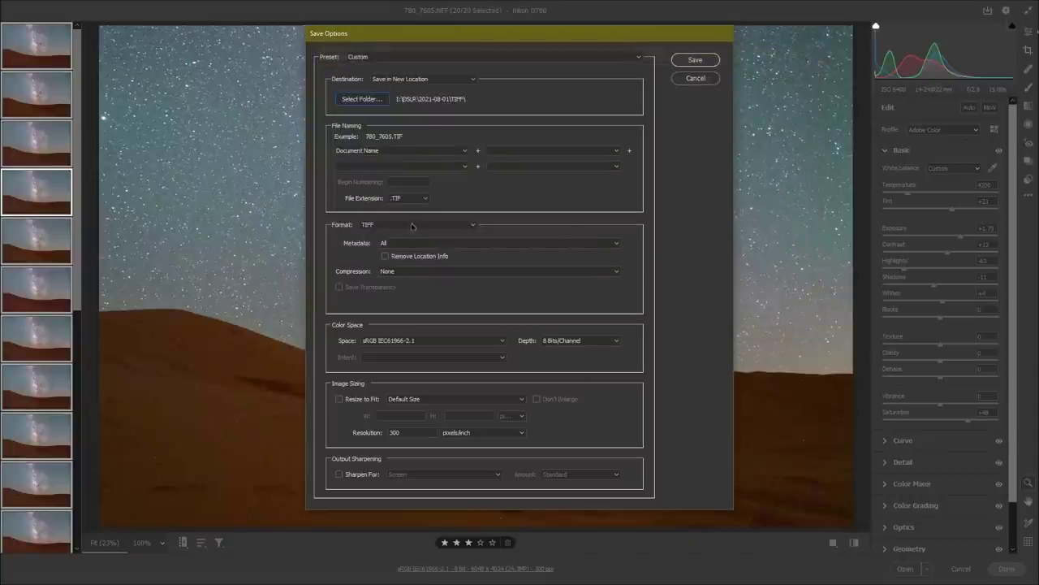
pyautogui.click(411, 225)
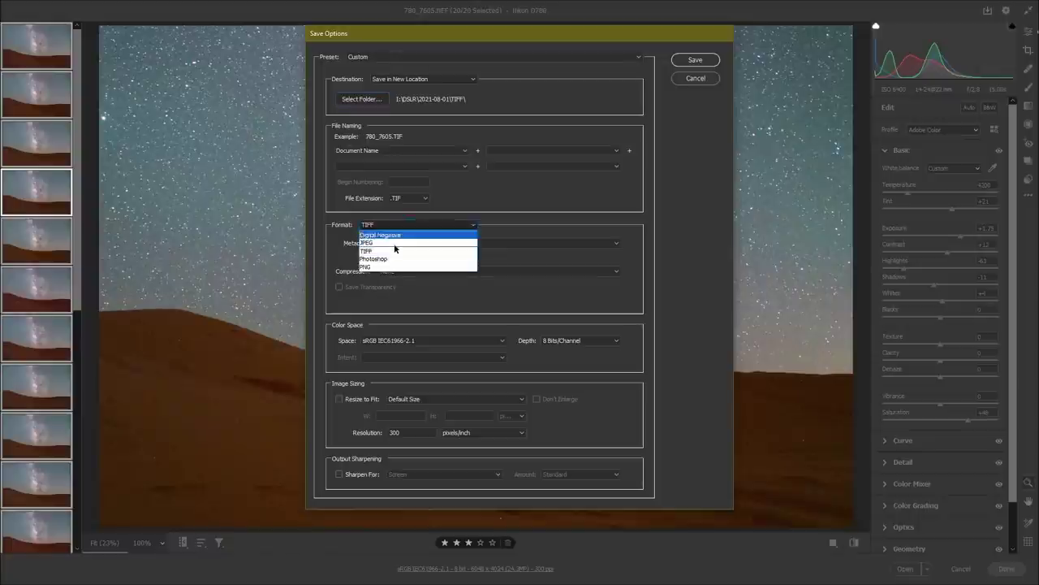
pyautogui.click(386, 255)
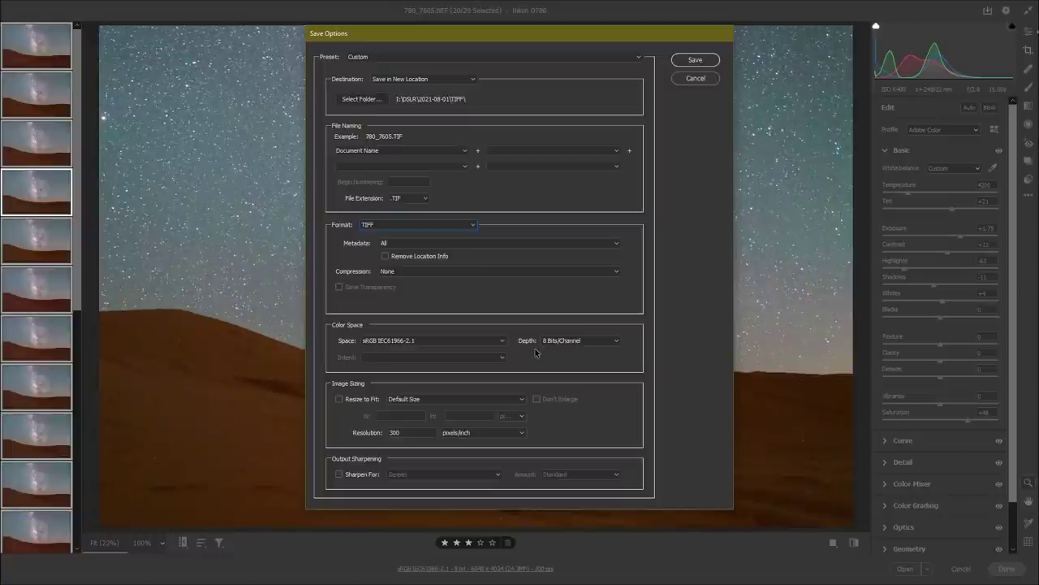
pyautogui.click(584, 346)
pyautogui.click(576, 357)
pyautogui.click(568, 342)
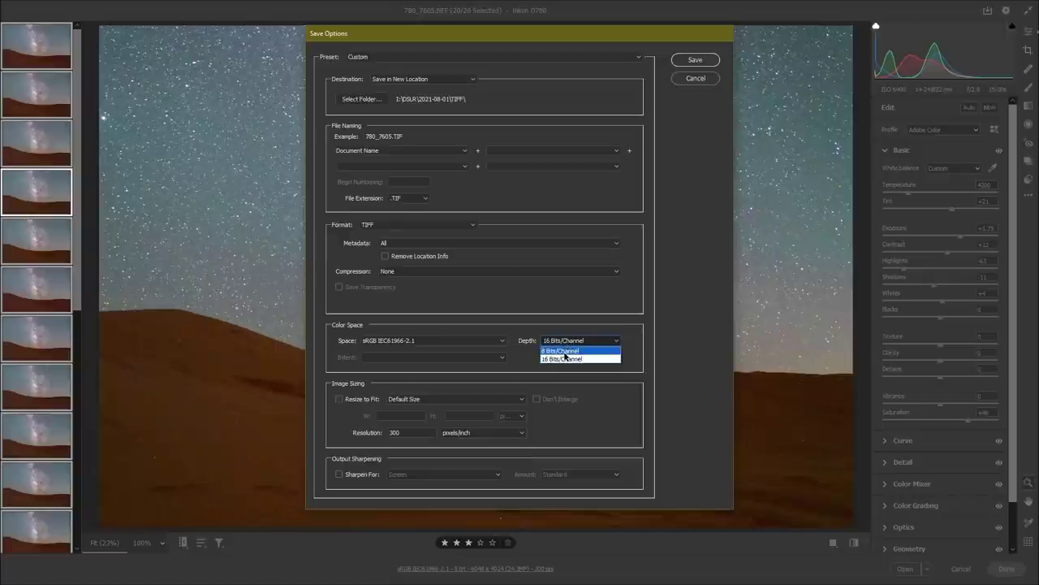
pyautogui.click(565, 351)
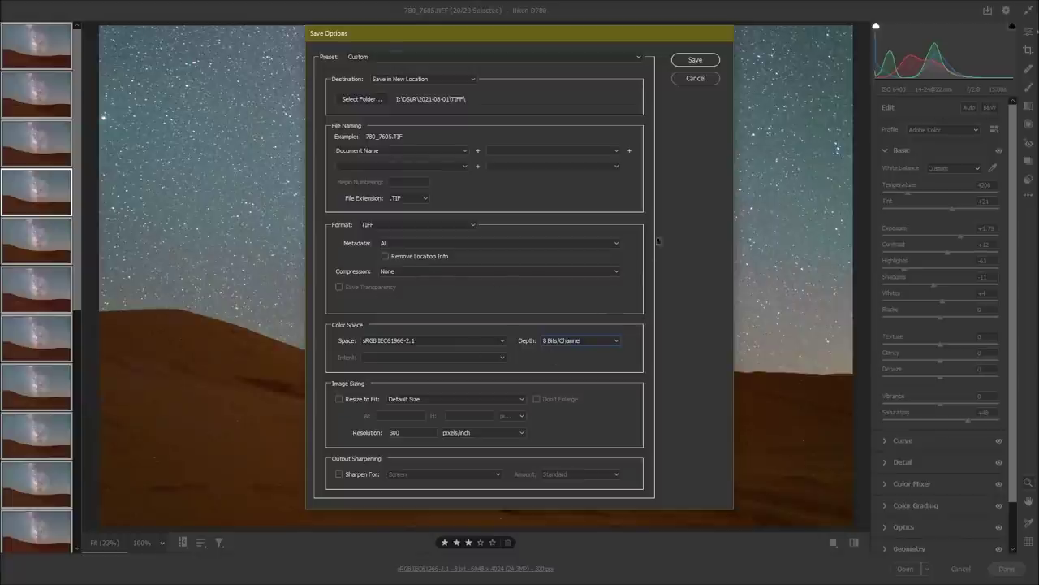
pyautogui.click(695, 60)
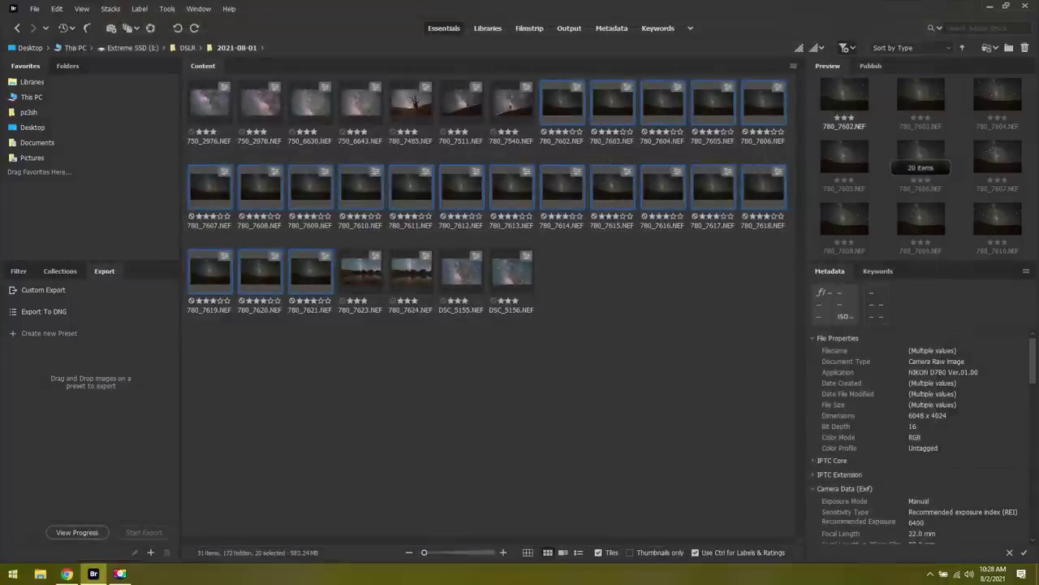
pyautogui.click(13, 573)
pyautogui.click(214, 470)
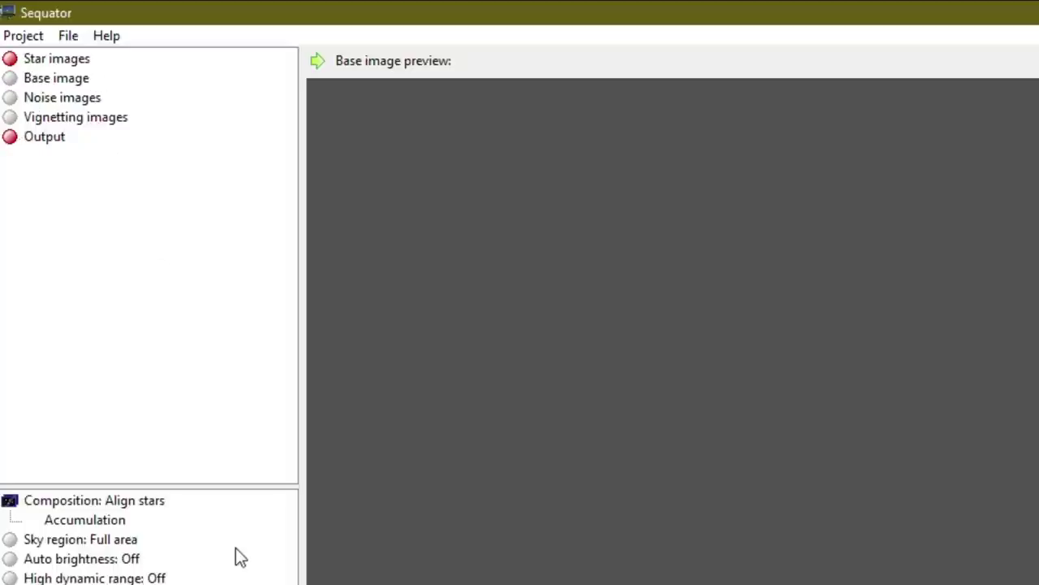
pyautogui.click(52, 62)
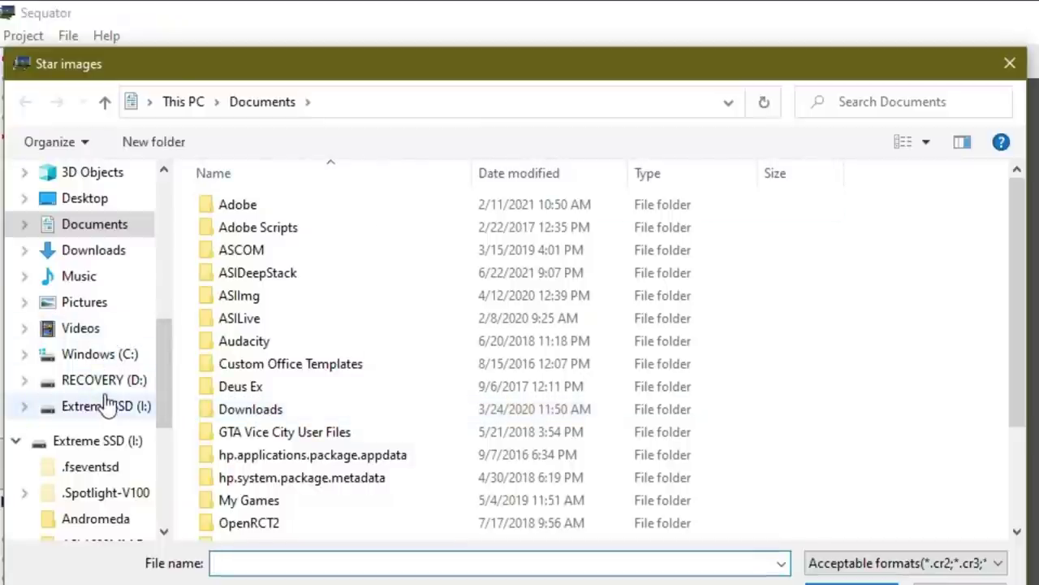
pyautogui.scroll(-4, 106, 403)
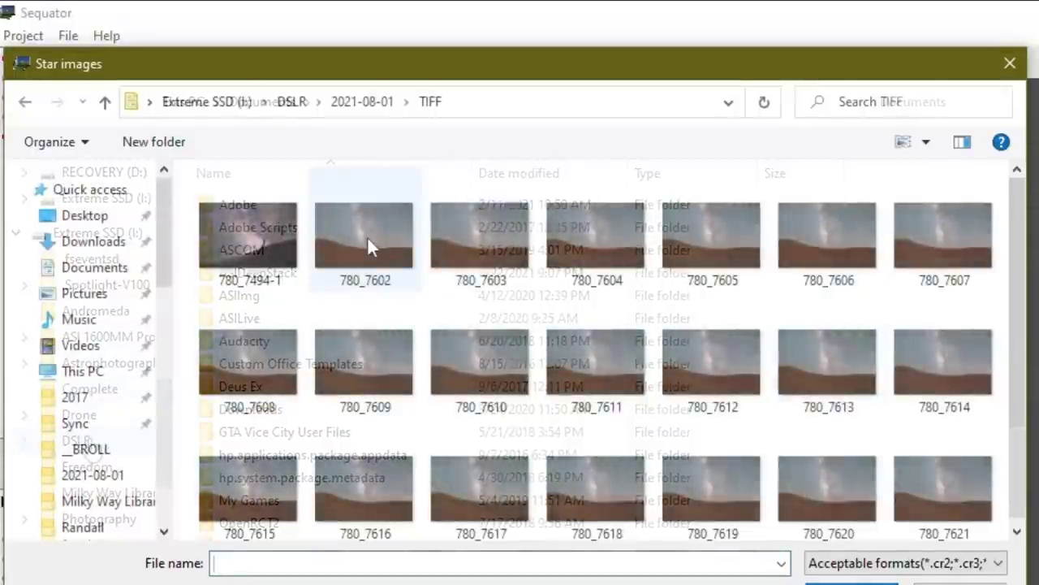
pyautogui.click(387, 239)
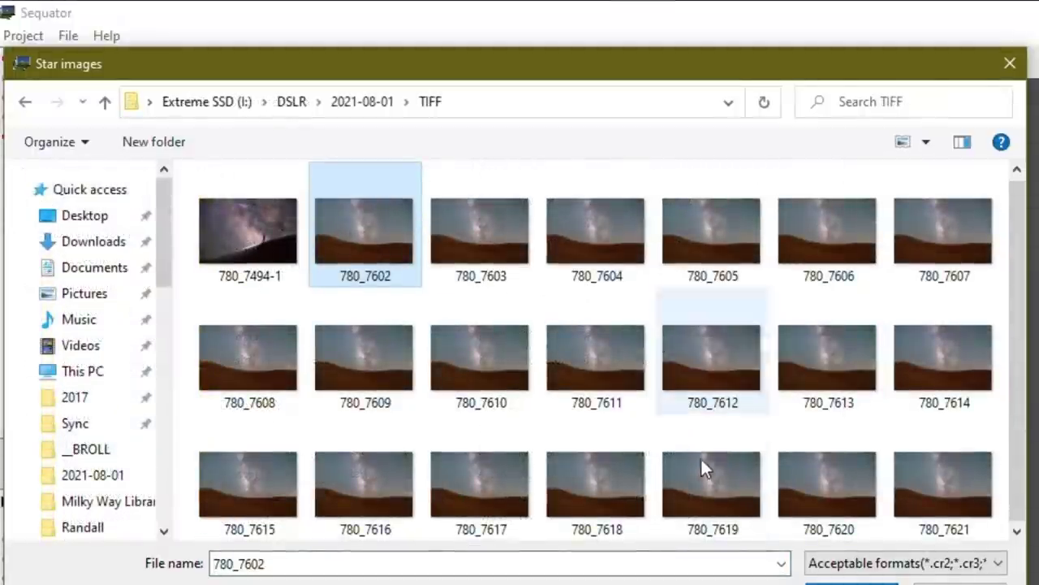
pyautogui.keyDown('shift'); pyautogui.click(946, 488); pyautogui.keyUp('shift')
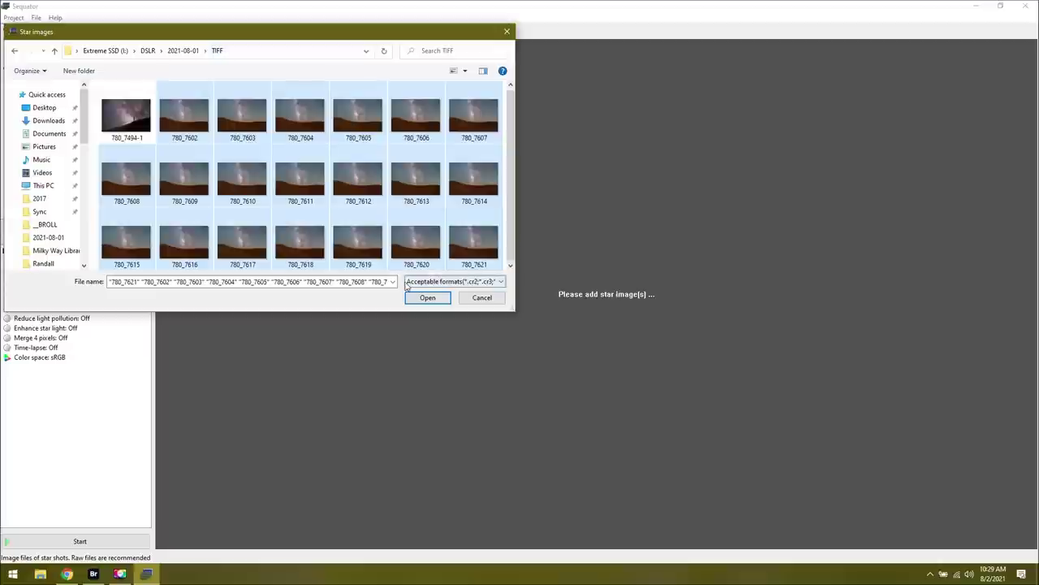
pyautogui.click(467, 281)
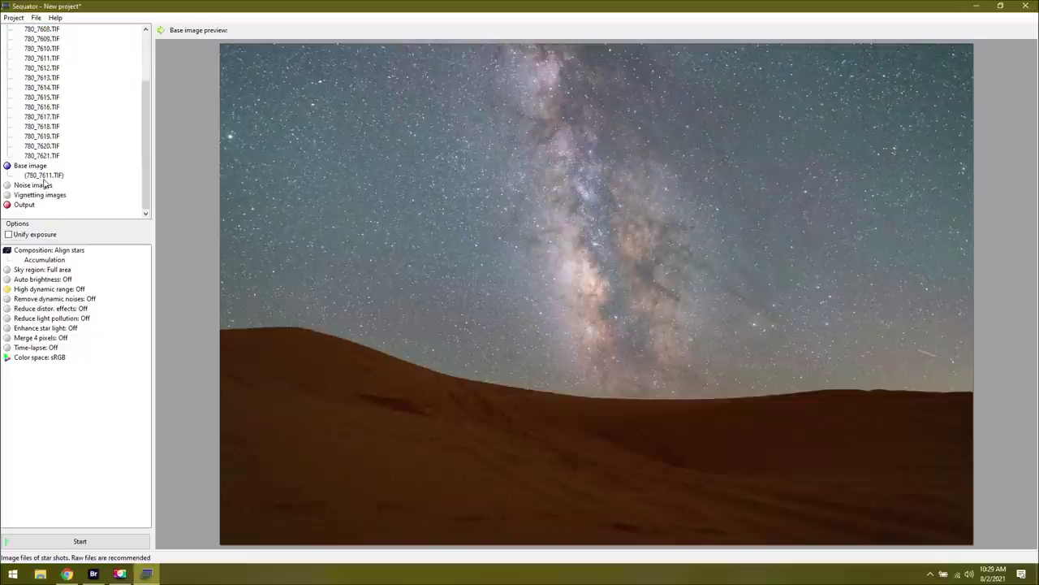
pyautogui.scroll(3, 62, 114)
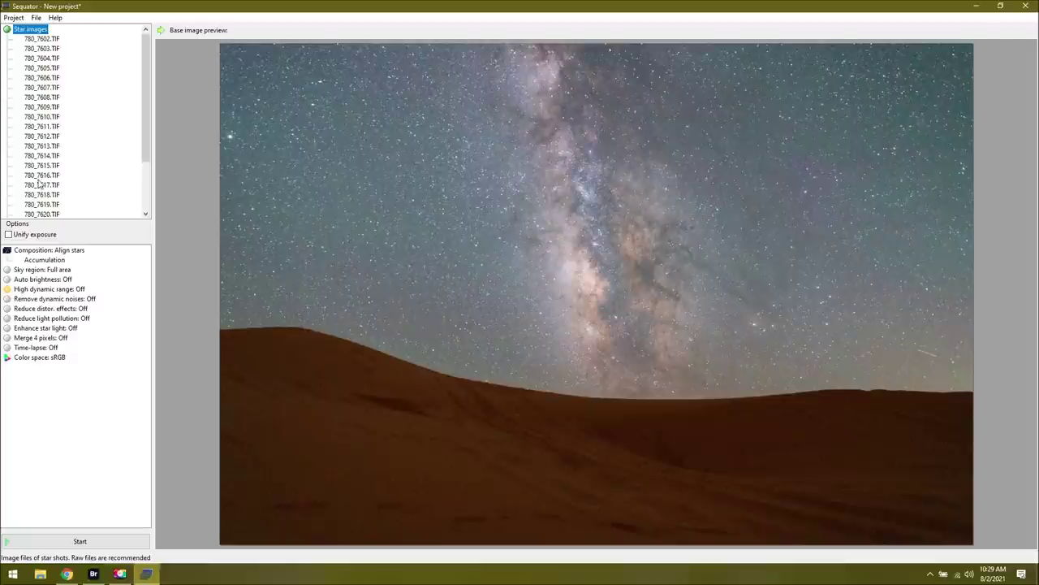
pyautogui.click(50, 127)
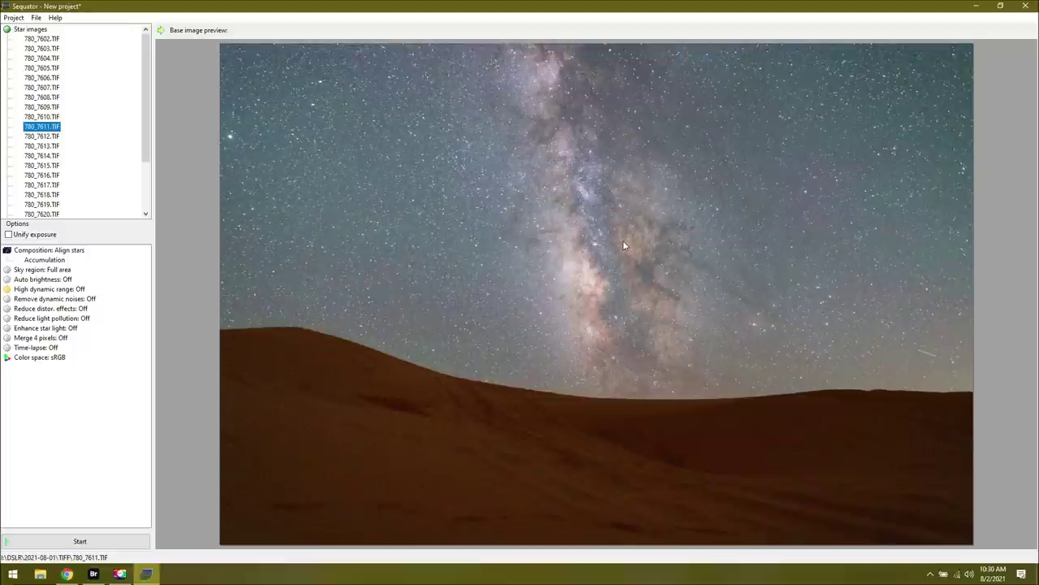
pyautogui.scroll(-3, 96, 169)
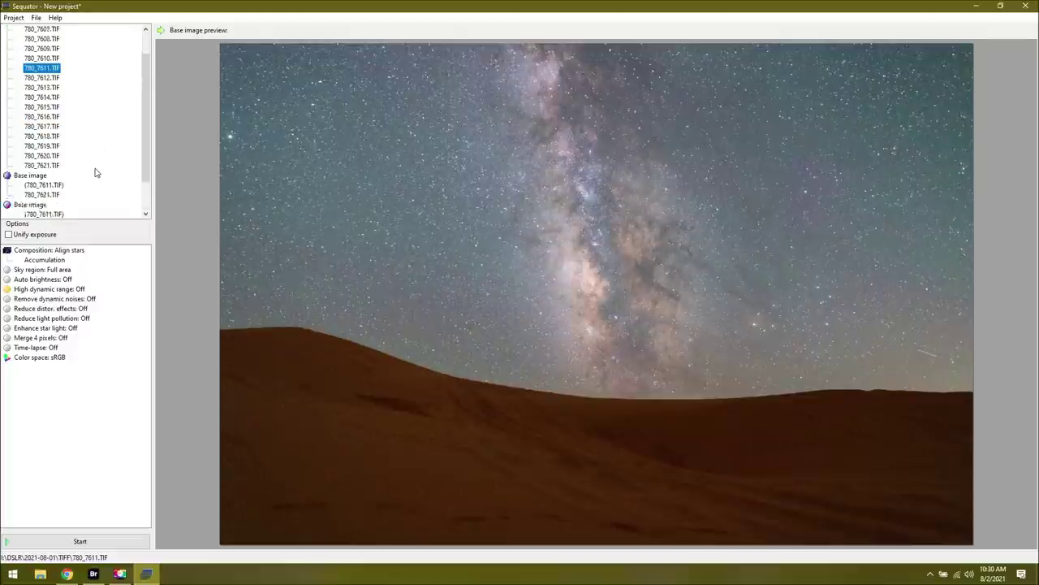
pyautogui.scroll(3, 109, 174)
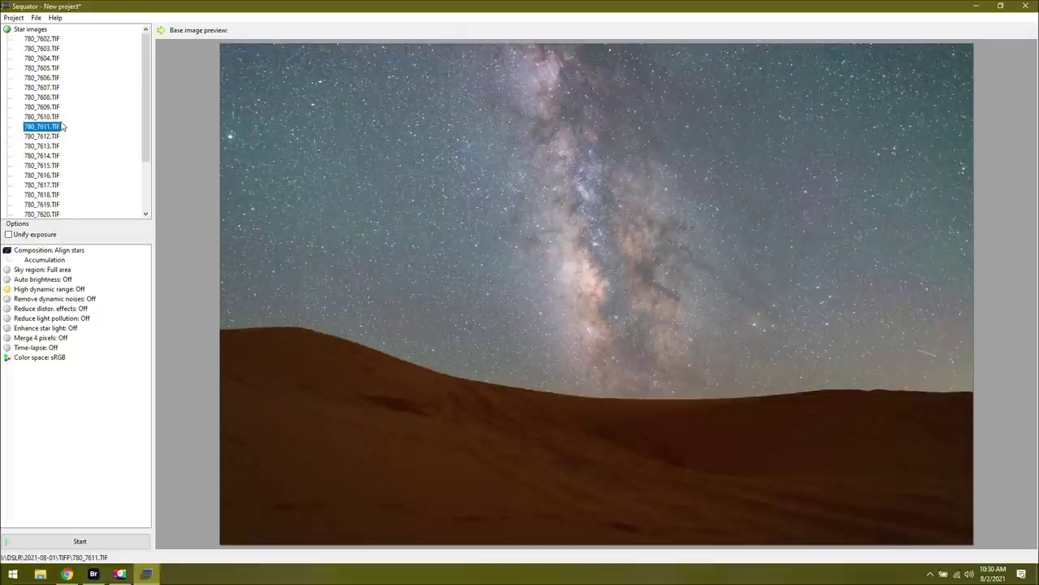
pyautogui.scroll(-3, 62, 126)
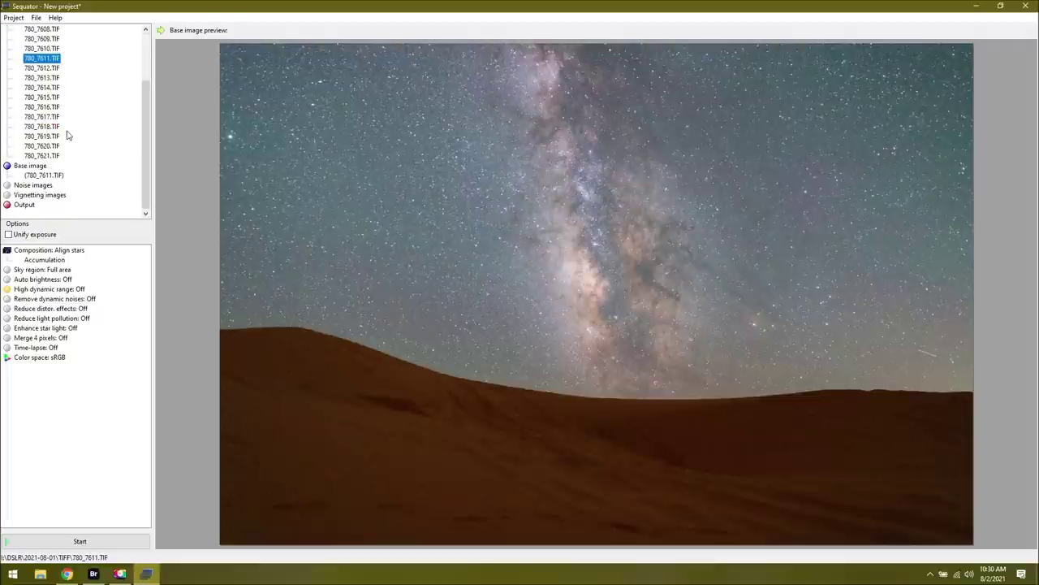
pyautogui.click(24, 204)
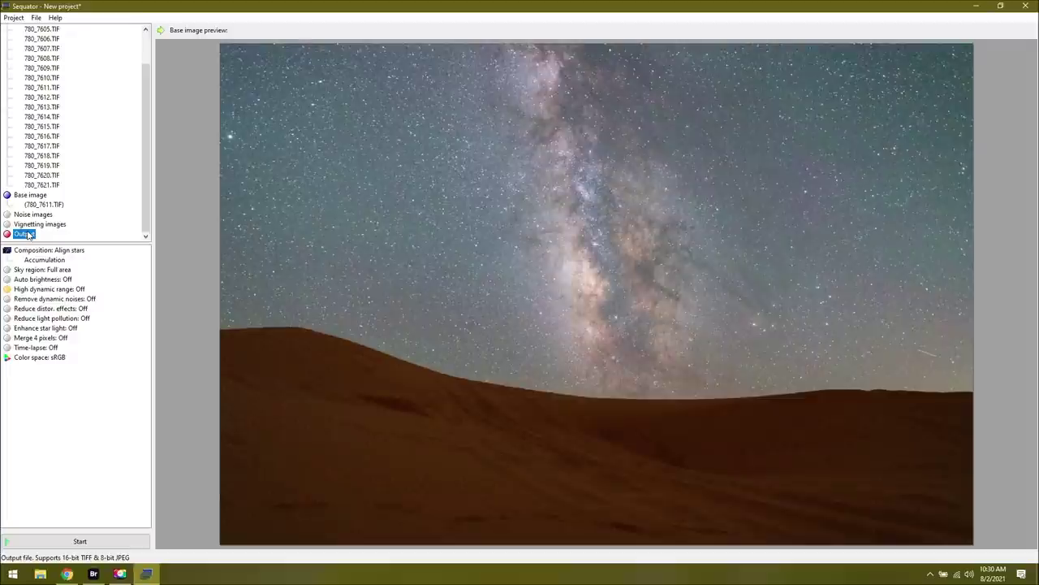
pyautogui.doubleClick(25, 234)
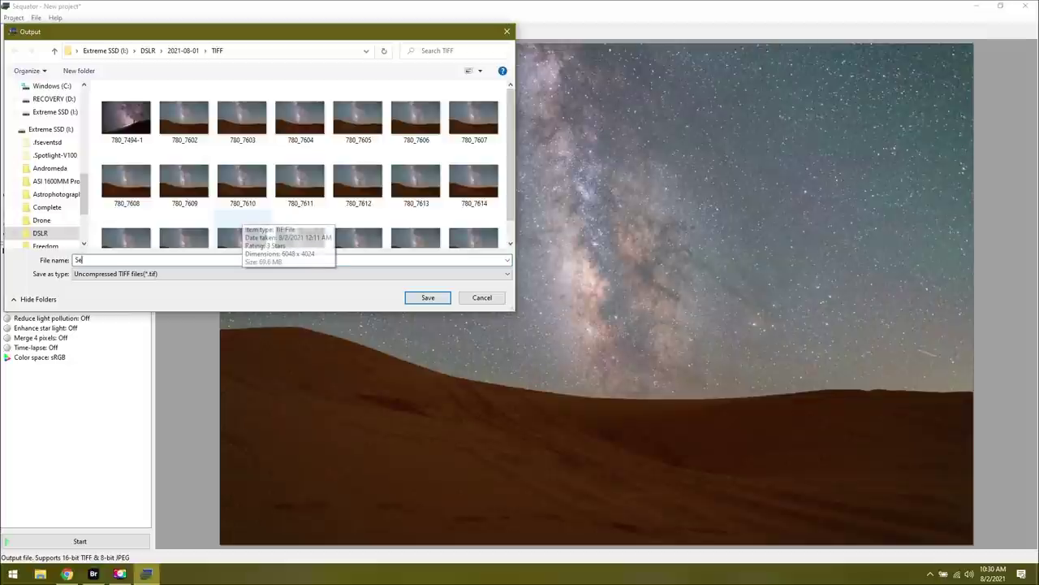
pyautogui.write('Sequator')
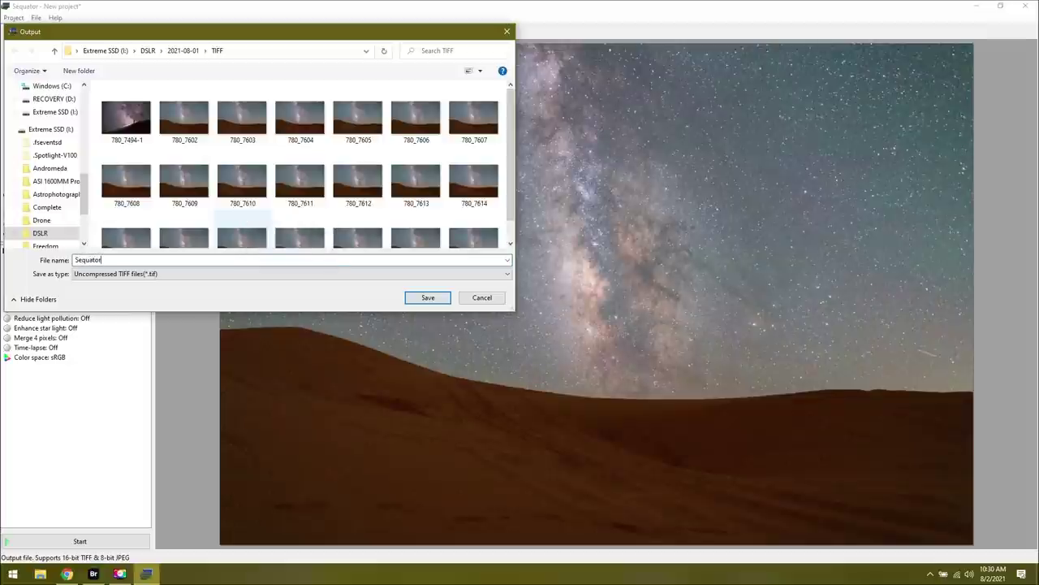
pyautogui.click(428, 297)
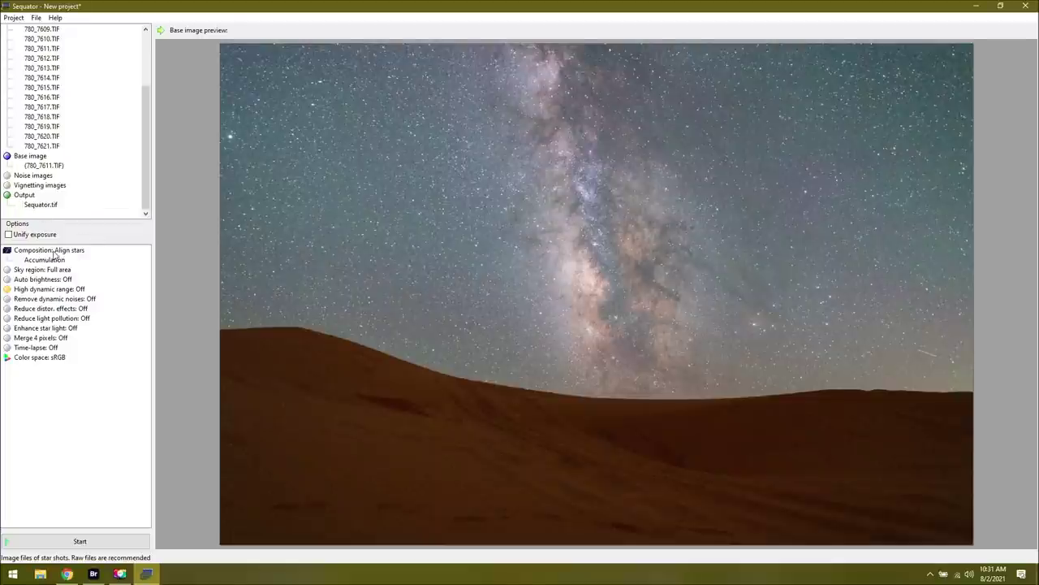
pyautogui.click(32, 252)
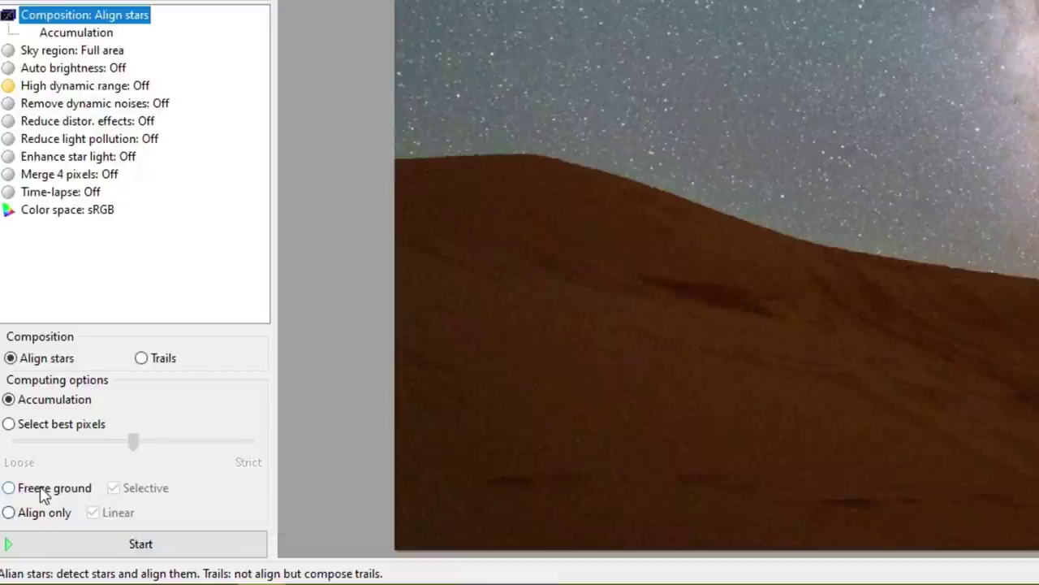
pyautogui.click(43, 496)
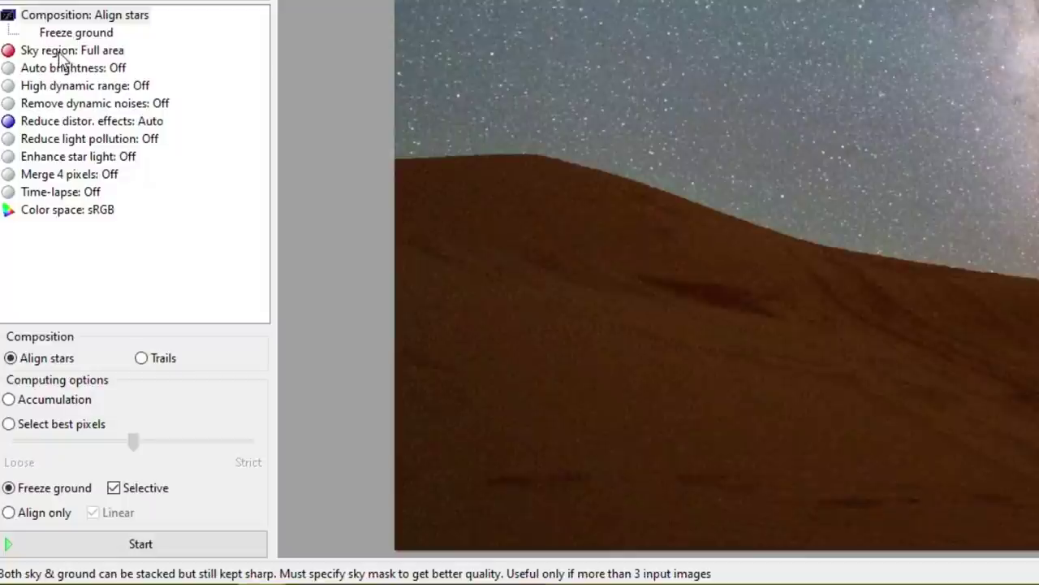
pyautogui.click(71, 52)
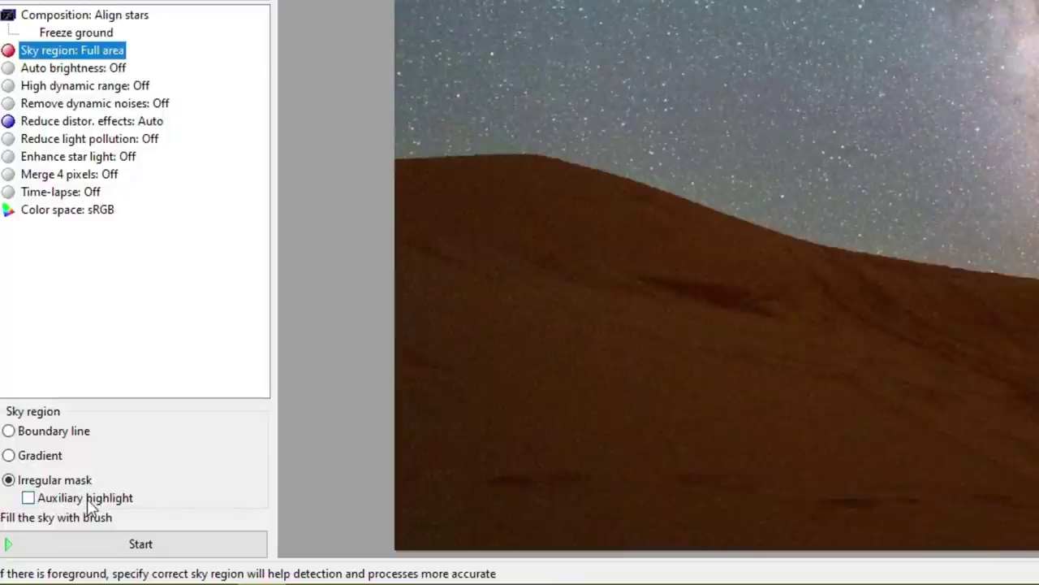
pyautogui.click(102, 502)
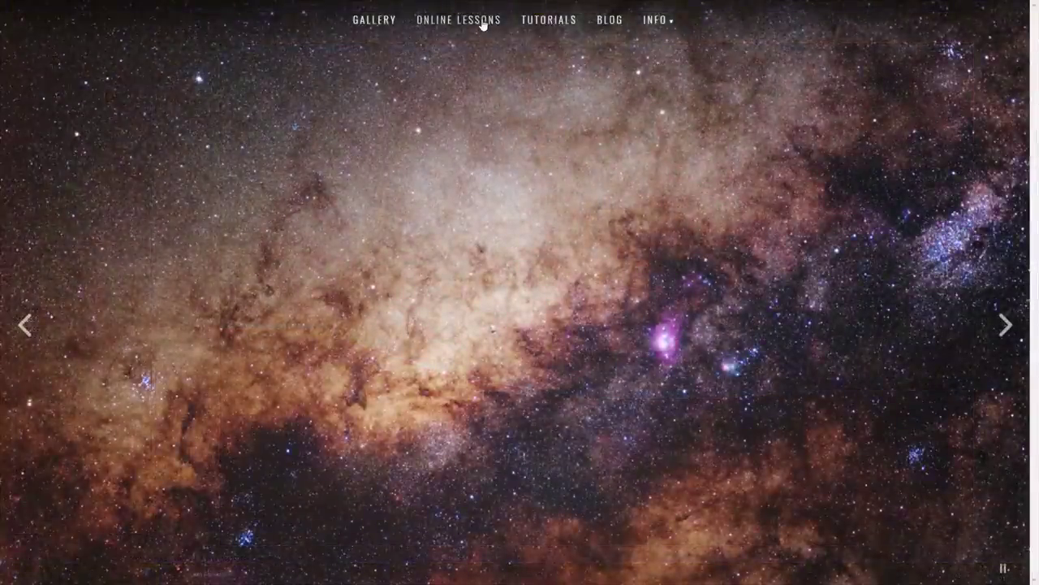
pyautogui.click(535, 24)
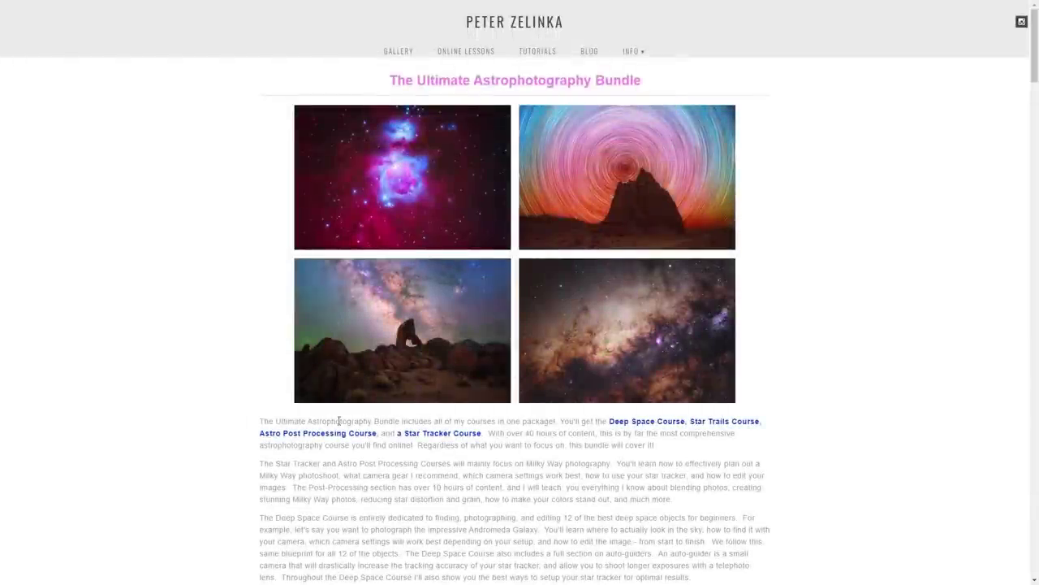
pyautogui.click(317, 435)
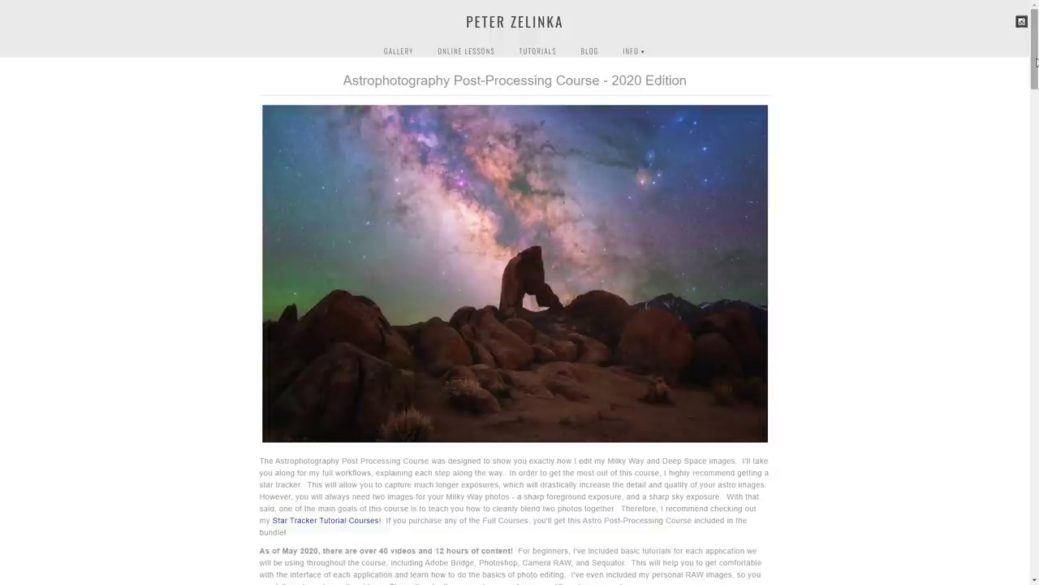
pyautogui.moveTo(1036, 61); pyautogui.dragTo(1036, 479)
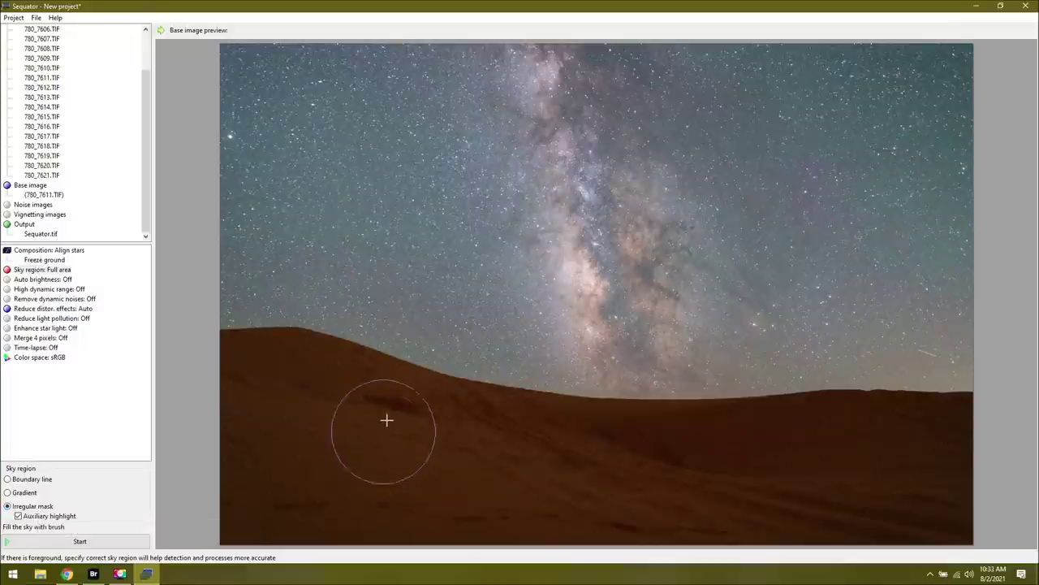
pyautogui.scroll(-5, 388, 415)
pyautogui.scroll(5, 387, 415)
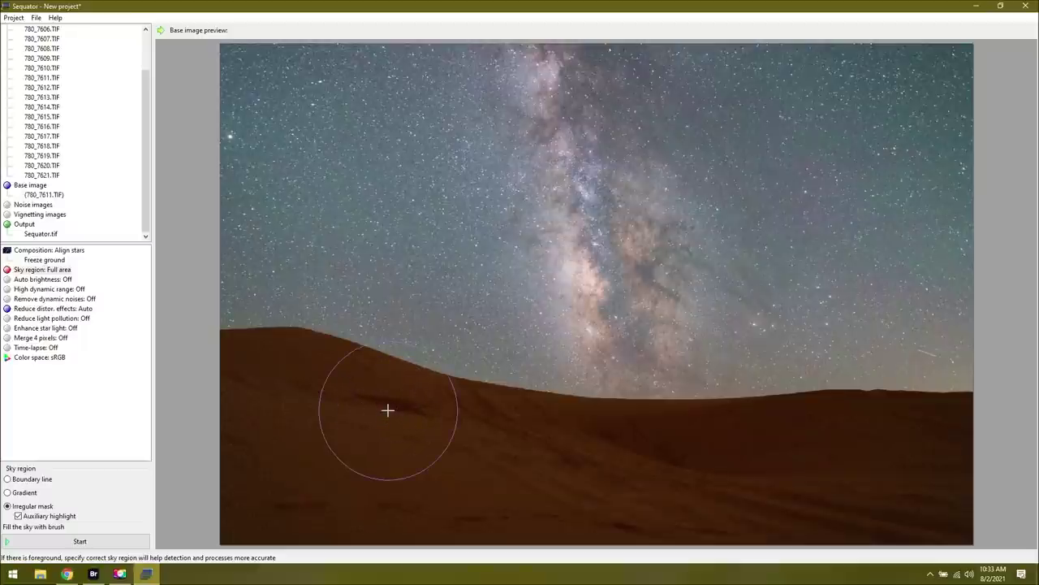
pyautogui.scroll(-5, 387, 410)
pyautogui.scroll(5, 387, 410)
pyautogui.scroll(-5, 387, 410)
pyautogui.scroll(5, 388, 410)
pyautogui.scroll(-3, 426, 325)
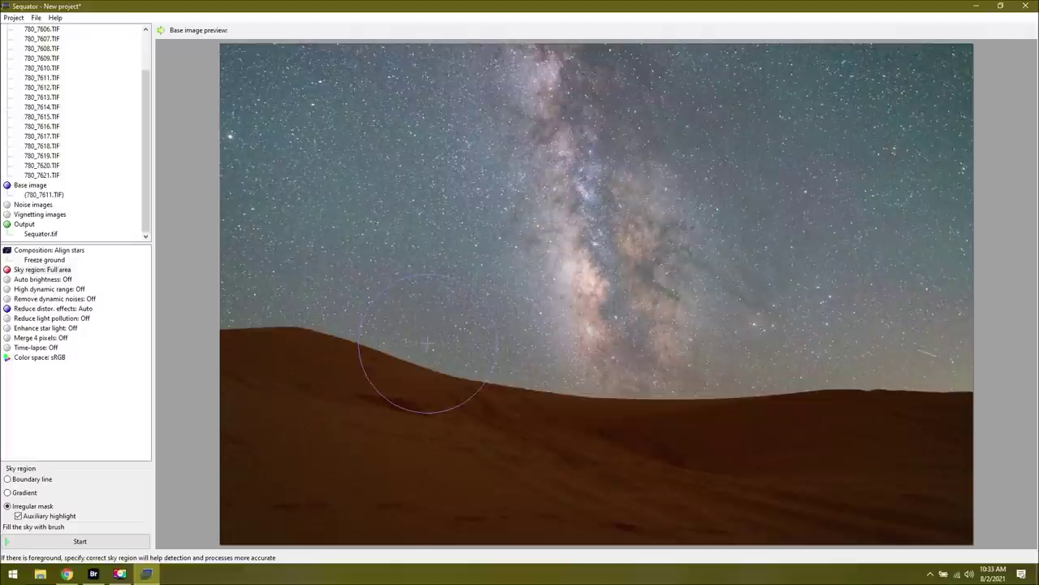
pyautogui.scroll(-3, 419, 390)
pyautogui.moveTo(597, 195)
pyautogui.mouseDown()
pyautogui.moveTo(454, 187)
pyautogui.moveTo(849, 169)
pyautogui.moveTo(390, 90)
pyautogui.moveTo(260, 106)
pyautogui.moveTo(341, 203)
pyautogui.moveTo(252, 236)
pyautogui.moveTo(244, 280)
pyautogui.moveTo(455, 297)
pyautogui.moveTo(231, 300)
pyautogui.moveTo(244, 311)
pyautogui.mouseUp()
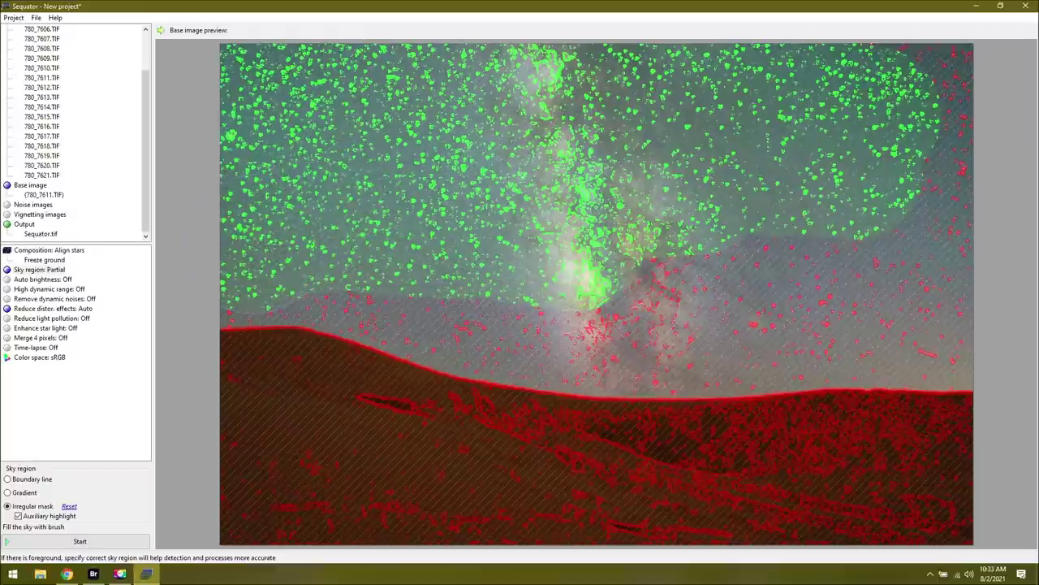
pyautogui.moveTo(958, 203)
pyautogui.mouseDown()
pyautogui.moveTo(934, 345)
pyautogui.moveTo(454, 333)
pyautogui.moveTo(396, 390)
pyautogui.mouseUp()
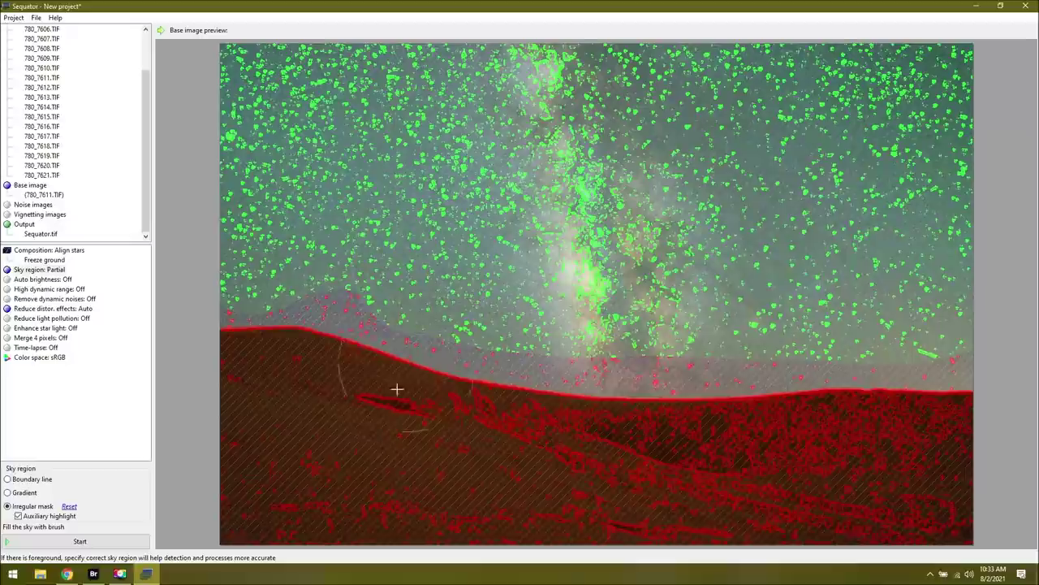
pyautogui.scroll(-5, 278, 422)
pyautogui.moveTo(371, 300); pyautogui.dragTo(207, 312)
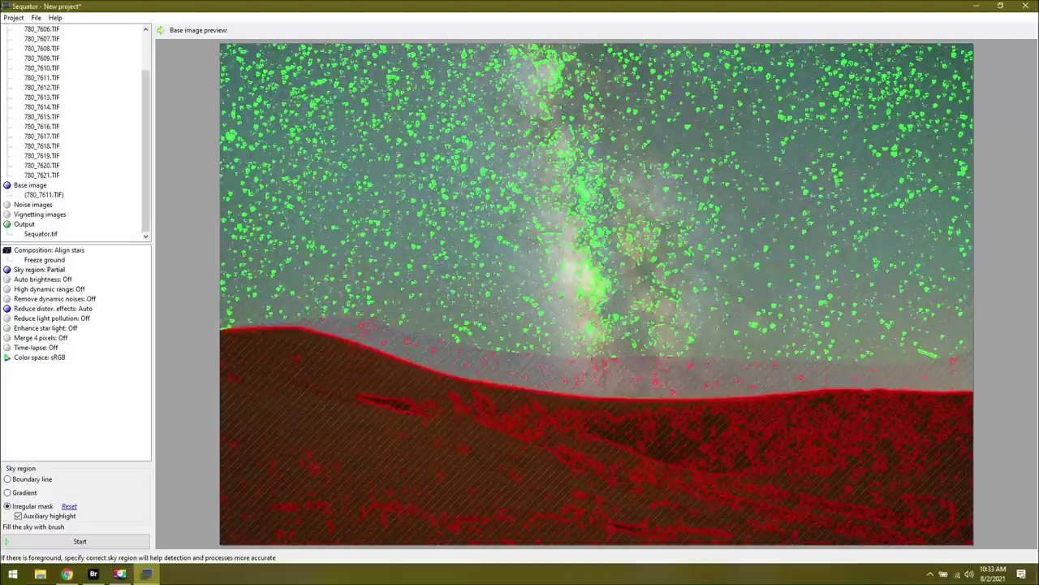
pyautogui.moveTo(300, 322)
pyautogui.mouseDown()
pyautogui.moveTo(546, 369)
pyautogui.moveTo(715, 376)
pyautogui.mouseUp()
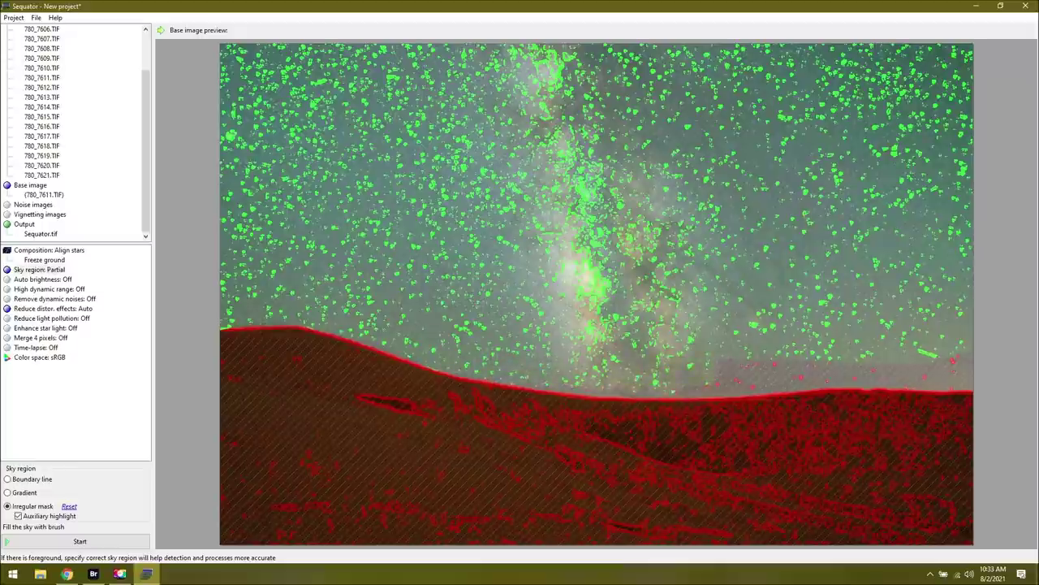
pyautogui.moveTo(714, 375); pyautogui.dragTo(987, 363)
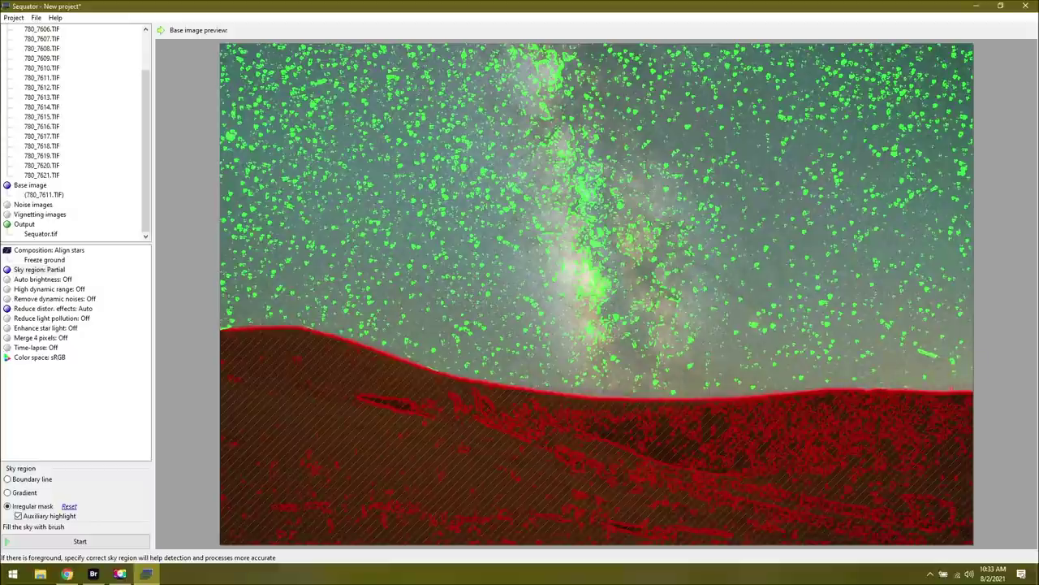
pyautogui.moveTo(971, 390)
pyautogui.mouseDown()
pyautogui.moveTo(498, 384)
pyautogui.moveTo(386, 356)
pyautogui.mouseUp()
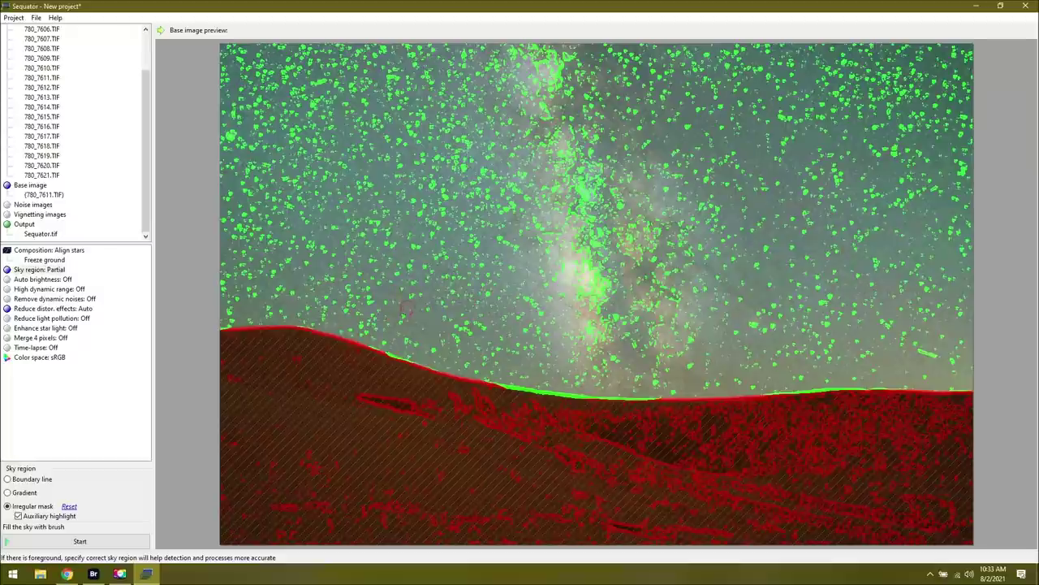
pyautogui.moveTo(406, 308); pyautogui.dragTo(455, 528)
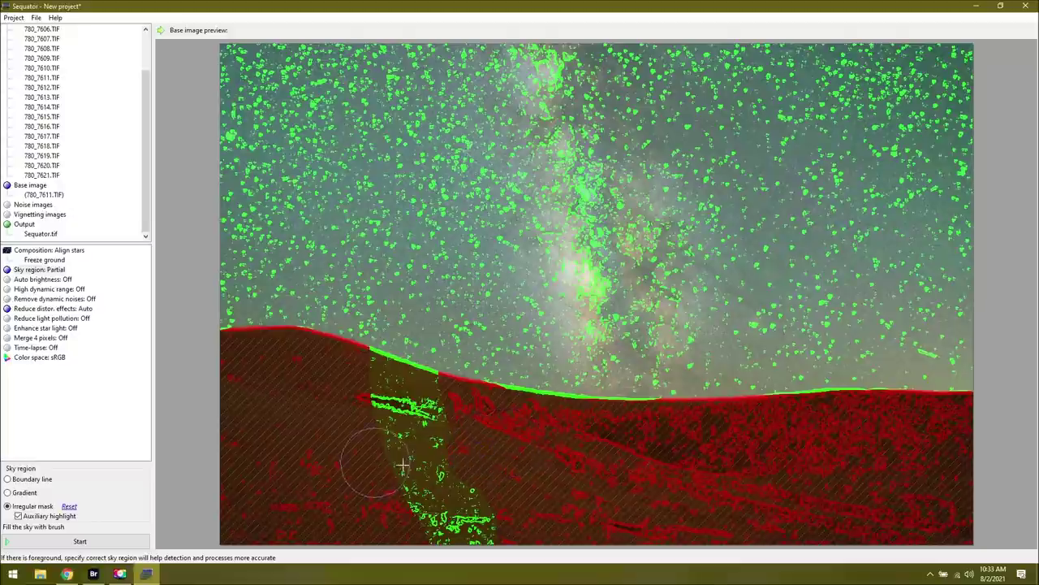
pyautogui.moveTo(402, 464)
pyautogui.mouseDown()
pyautogui.moveTo(364, 480)
pyautogui.moveTo(364, 518)
pyautogui.moveTo(513, 519)
pyautogui.moveTo(471, 527)
pyautogui.moveTo(378, 458)
pyautogui.moveTo(358, 407)
pyautogui.mouseUp()
pyautogui.moveTo(358, 402)
pyautogui.mouseDown()
pyautogui.moveTo(360, 382)
pyautogui.moveTo(410, 406)
pyautogui.moveTo(355, 379)
pyautogui.moveTo(413, 403)
pyautogui.moveTo(360, 378)
pyautogui.moveTo(426, 404)
pyautogui.moveTo(487, 409)
pyautogui.moveTo(562, 365)
pyautogui.mouseUp()
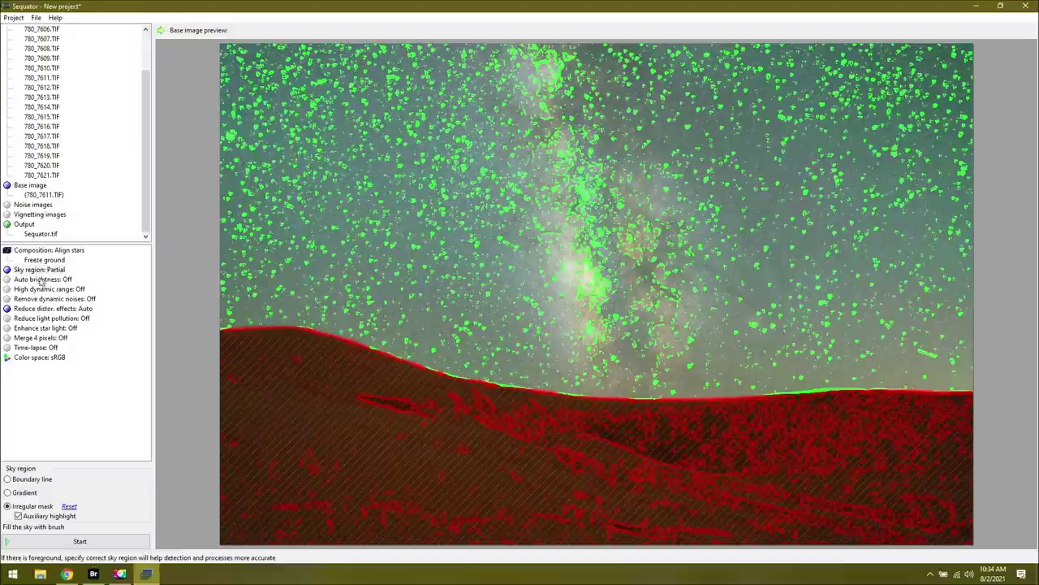
pyautogui.click(45, 311)
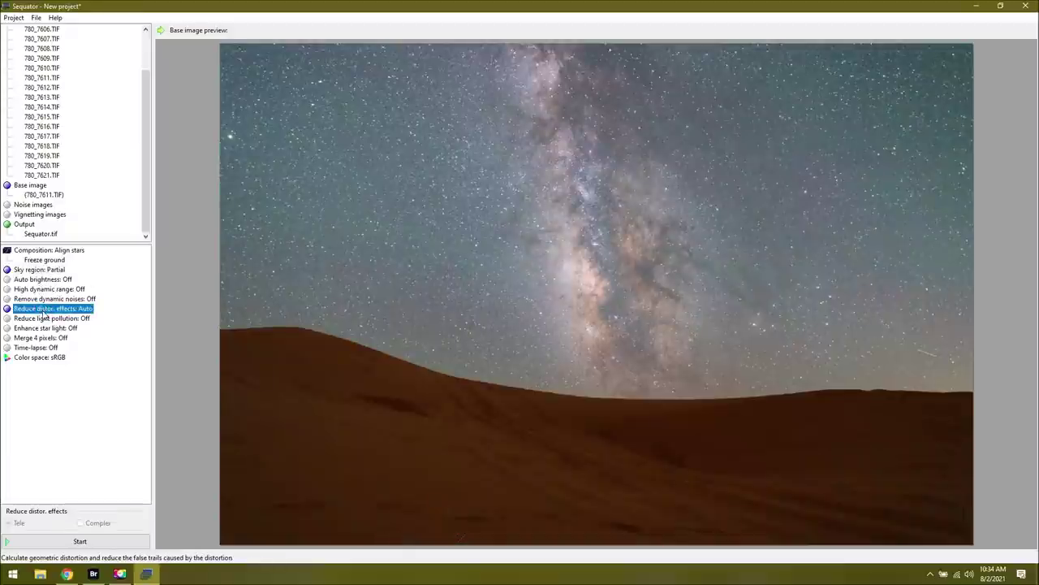
pyautogui.click(49, 299)
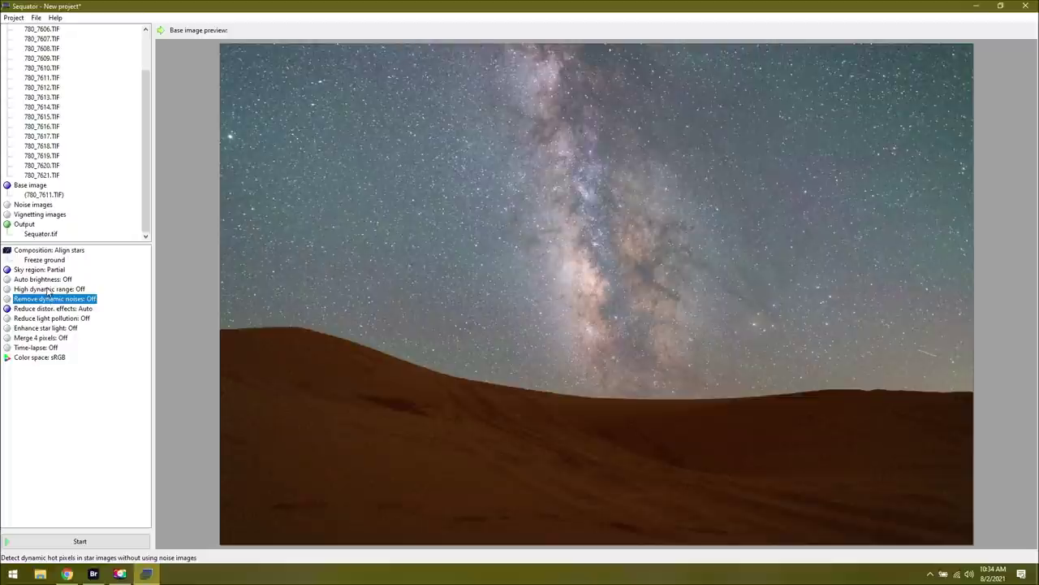
pyautogui.click(47, 291)
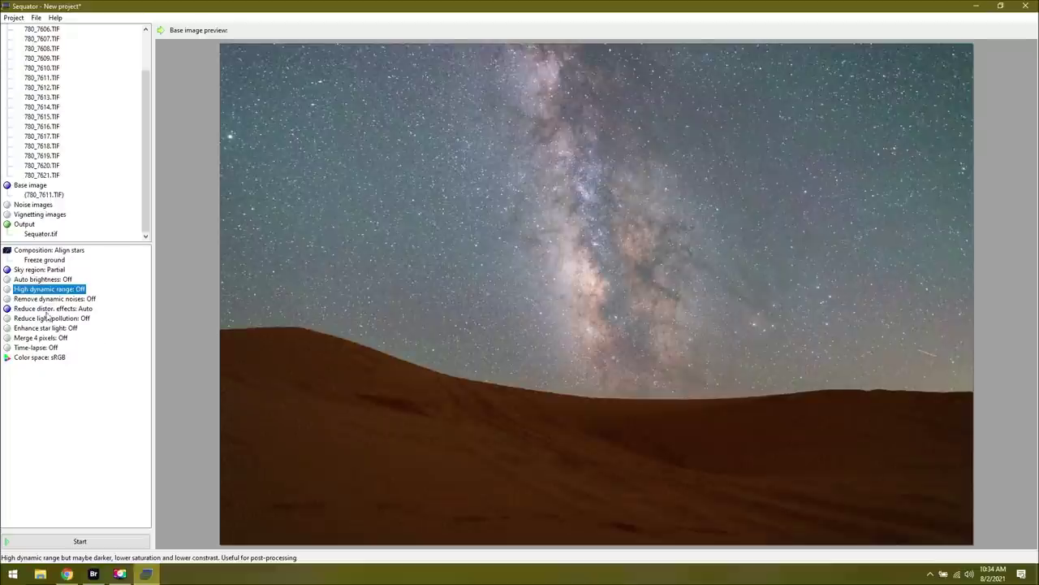
pyautogui.click(56, 251)
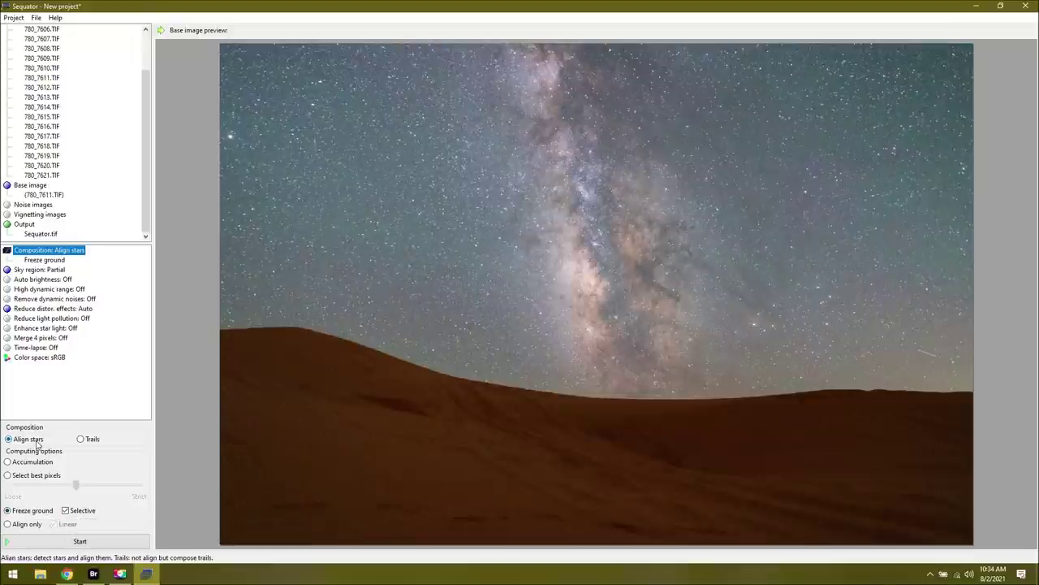
pyautogui.click(53, 269)
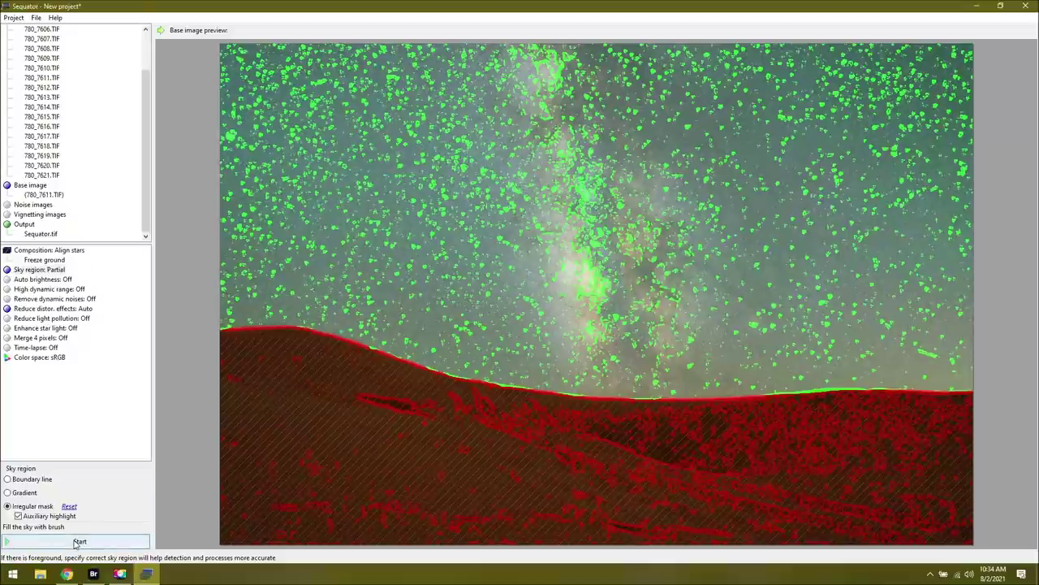
pyautogui.click(76, 542)
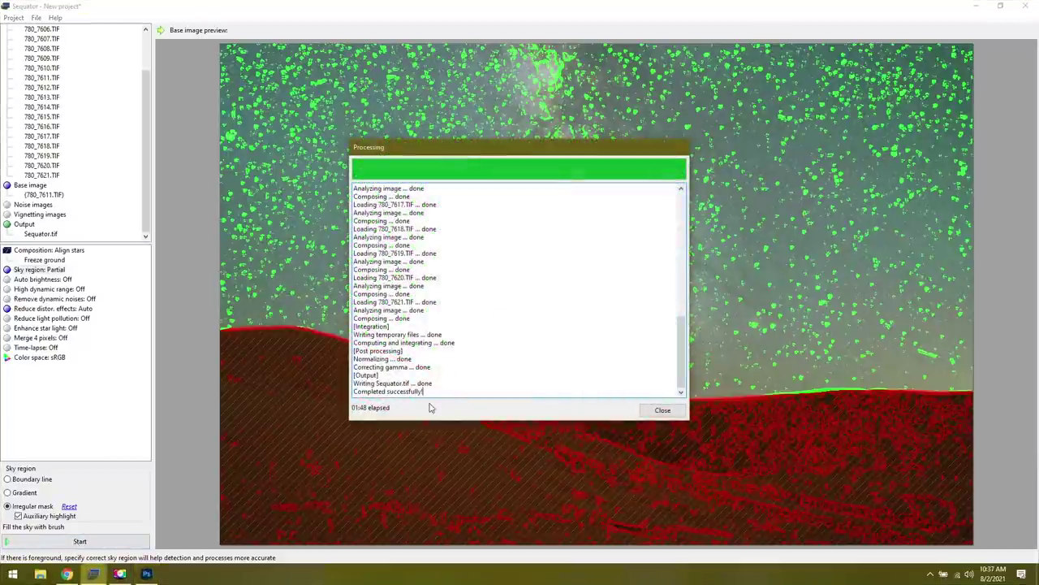
pyautogui.click(662, 410)
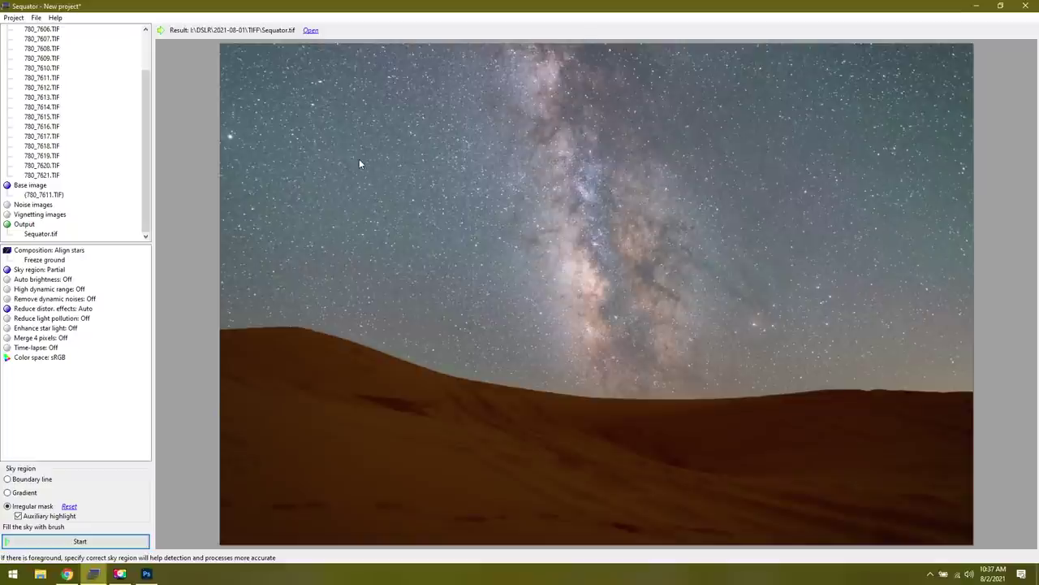
pyautogui.click(311, 30)
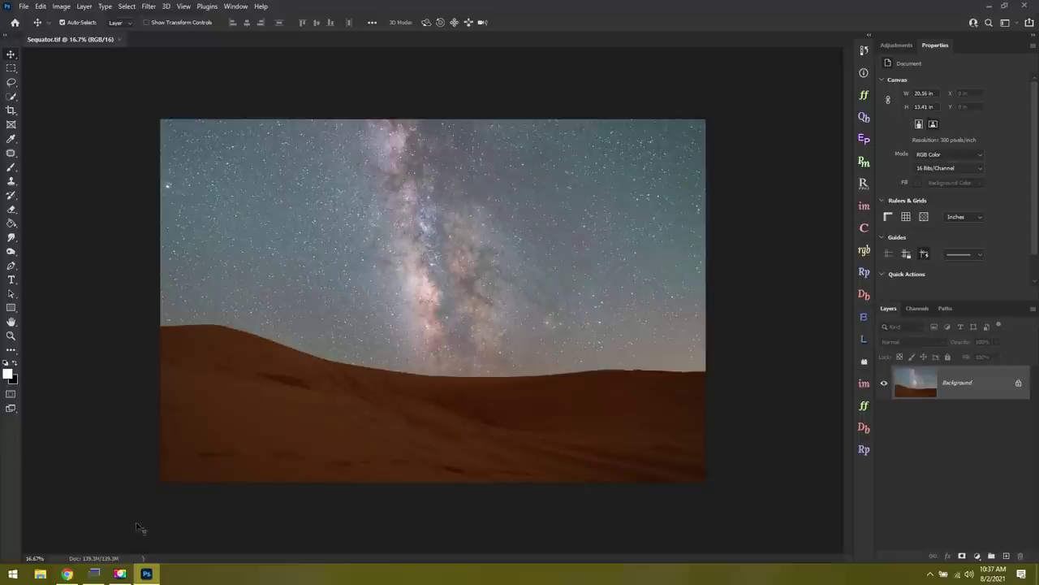
pyautogui.hotkey('alt', 'Tab')
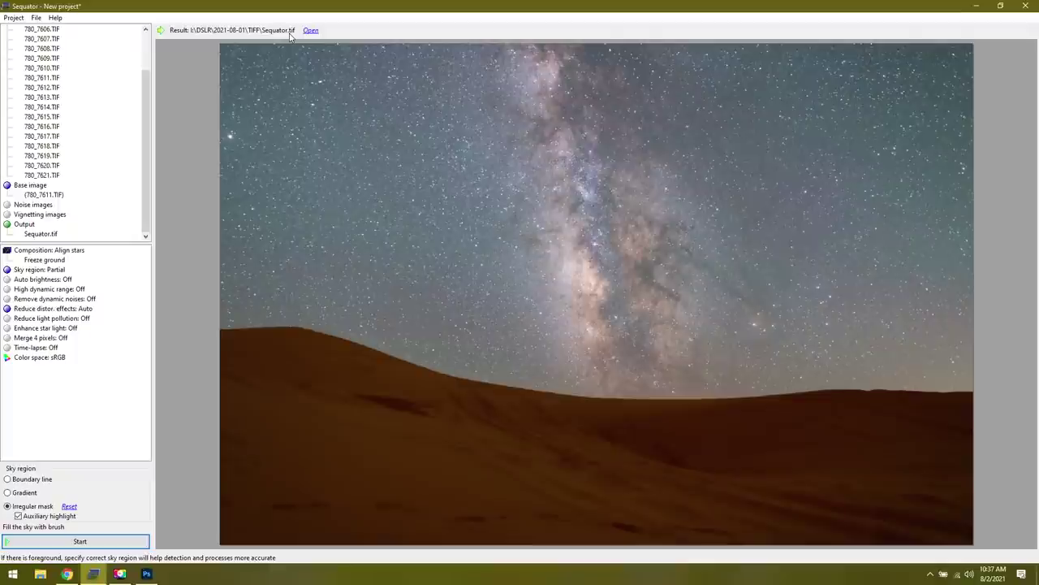
pyautogui.click(1024, 6)
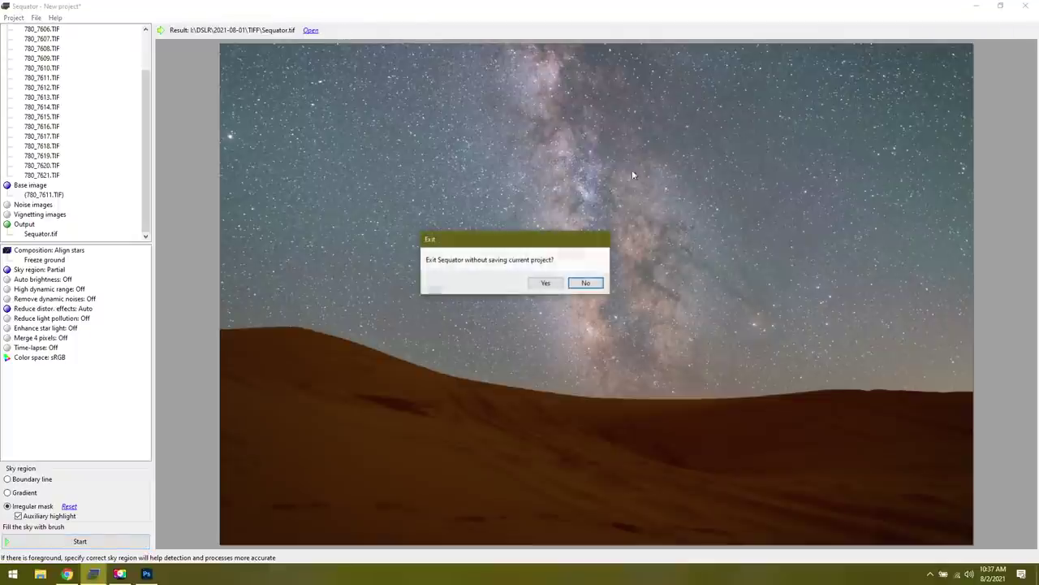
pyautogui.click(560, 285)
pyautogui.scroll(10, 469, 296)
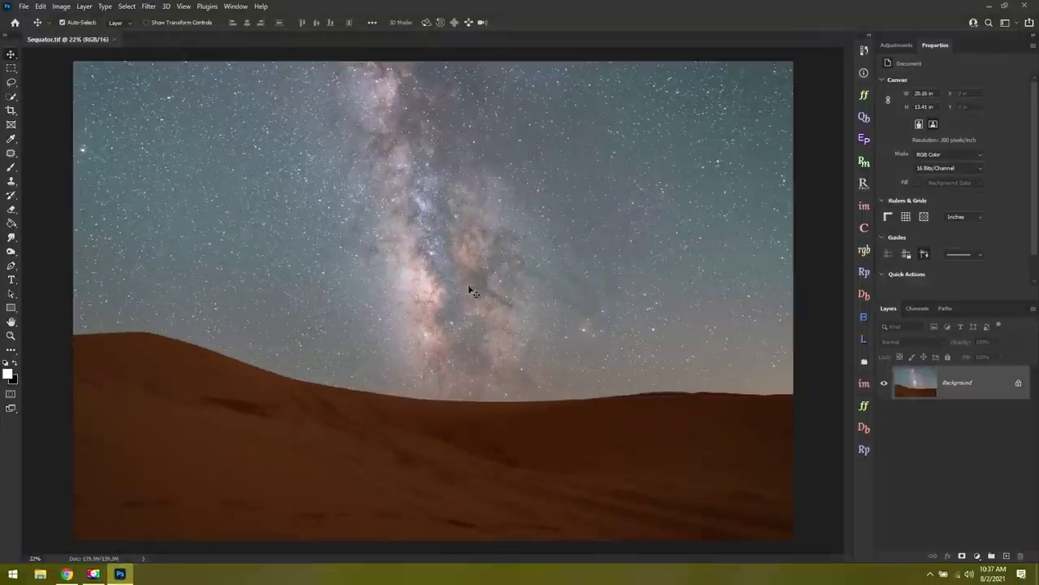
pyautogui.scroll(5, 480, 313)
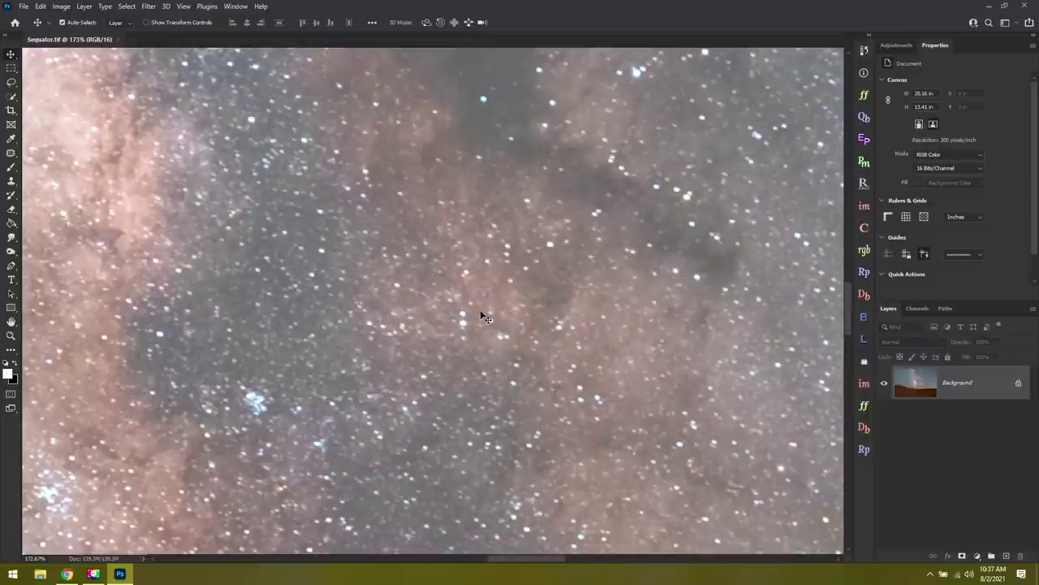
pyautogui.scroll(2, 487, 288)
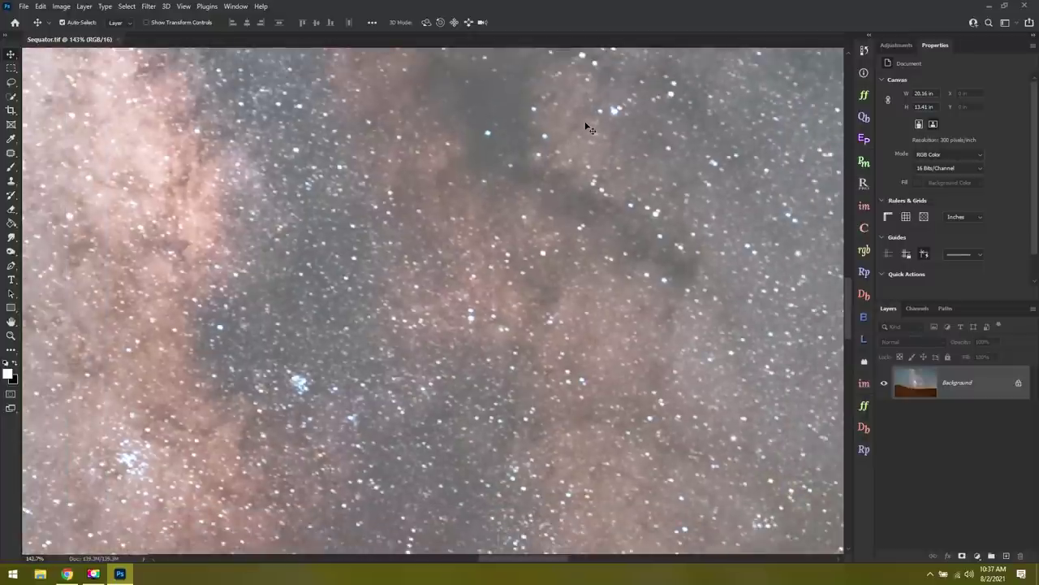
pyautogui.scroll(4, 587, 128)
pyautogui.scroll(-2, 560, 311)
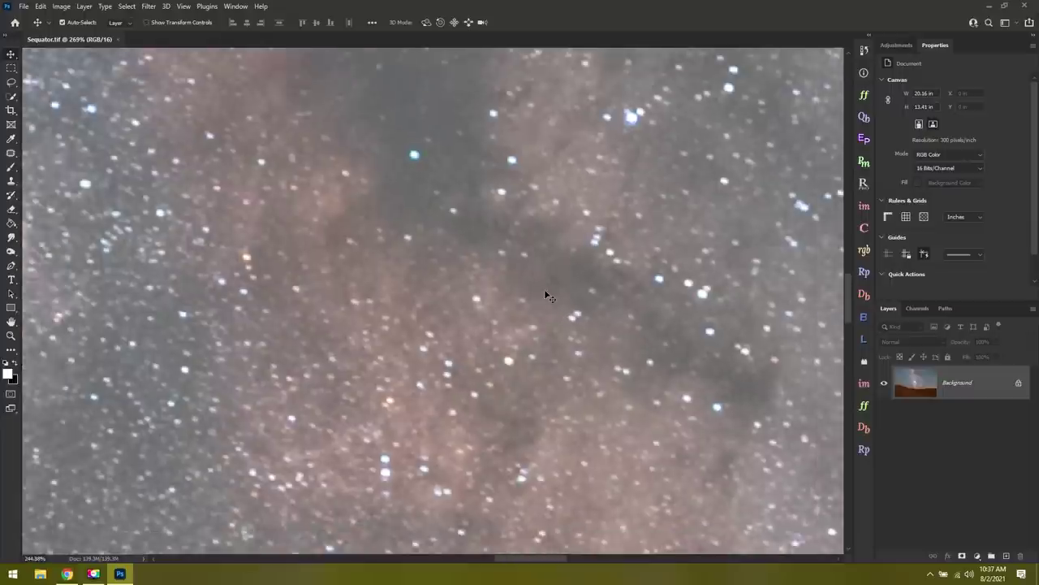
pyautogui.scroll(-3, 547, 290)
pyautogui.scroll(-5, 557, 309)
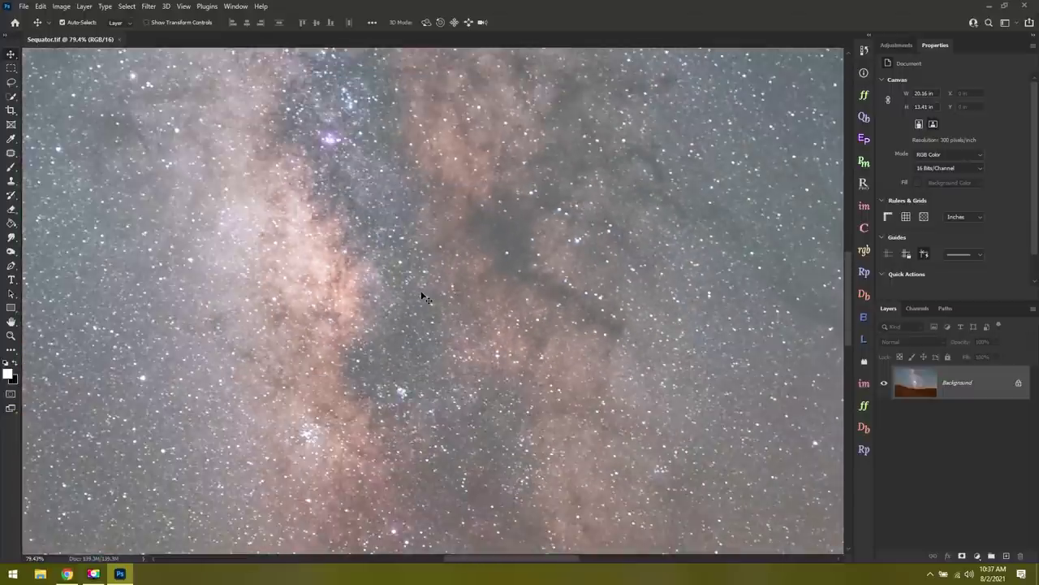
pyautogui.scroll(5, 449, 526)
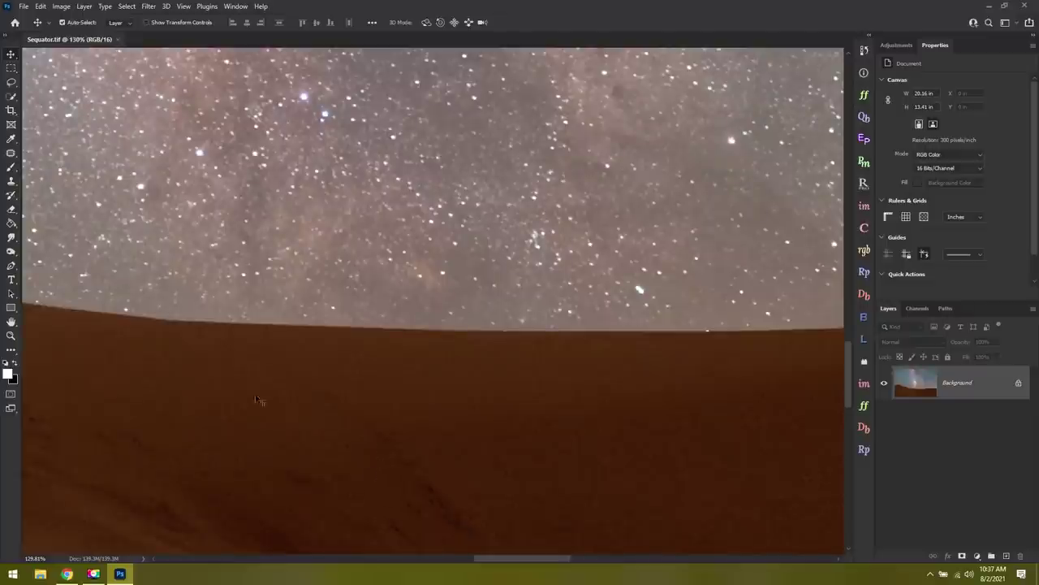
pyautogui.click(11, 336)
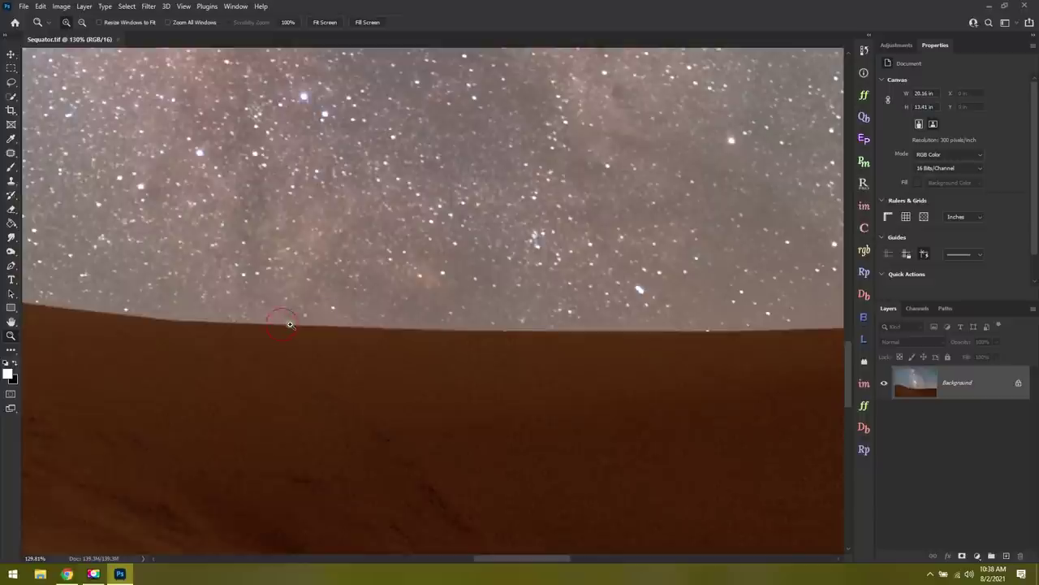
pyautogui.moveTo(284, 325); pyautogui.dragTo(411, 373)
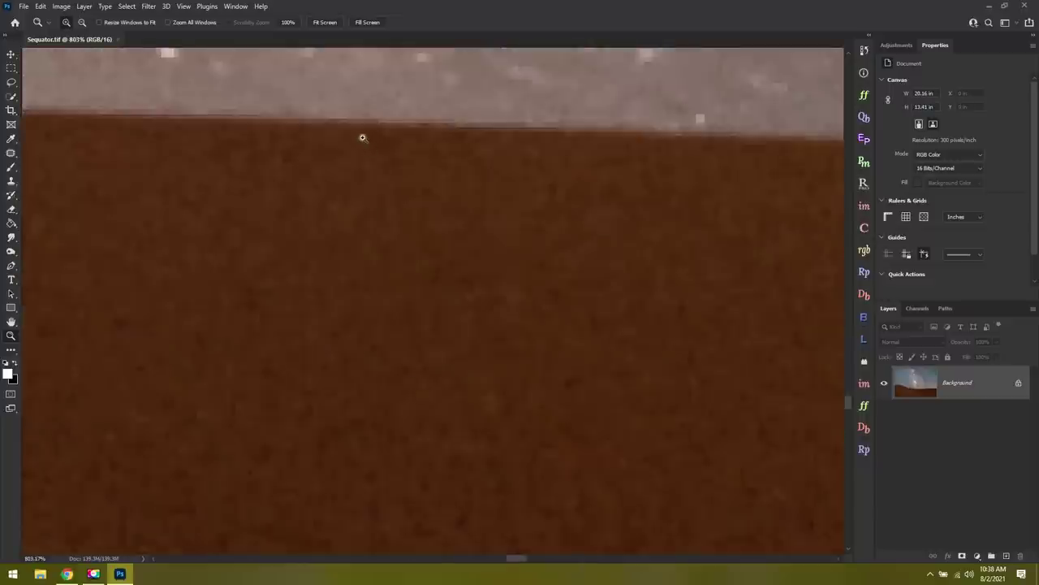
pyautogui.scroll(-3, 362, 126)
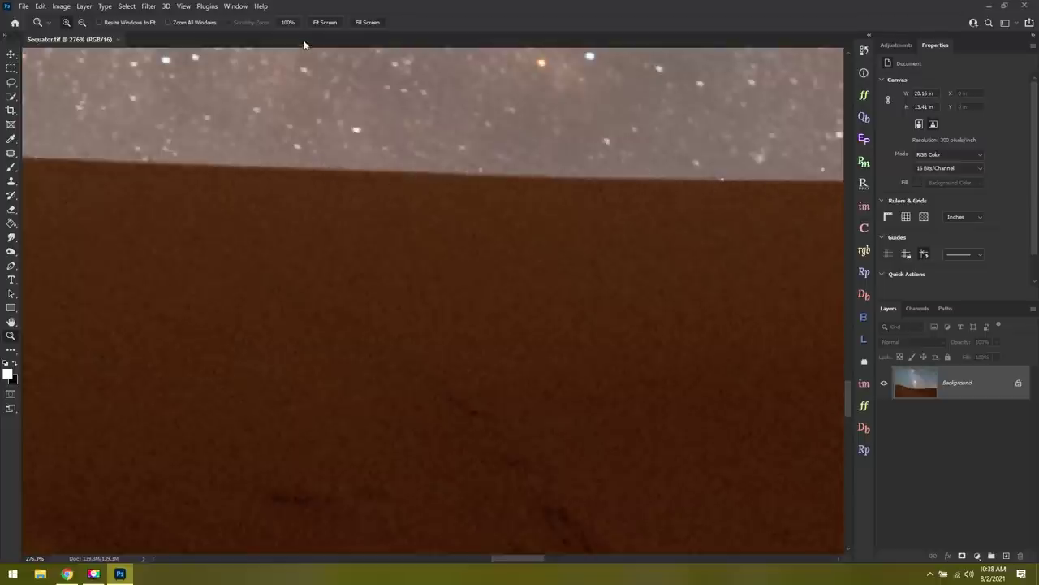
pyautogui.click(327, 23)
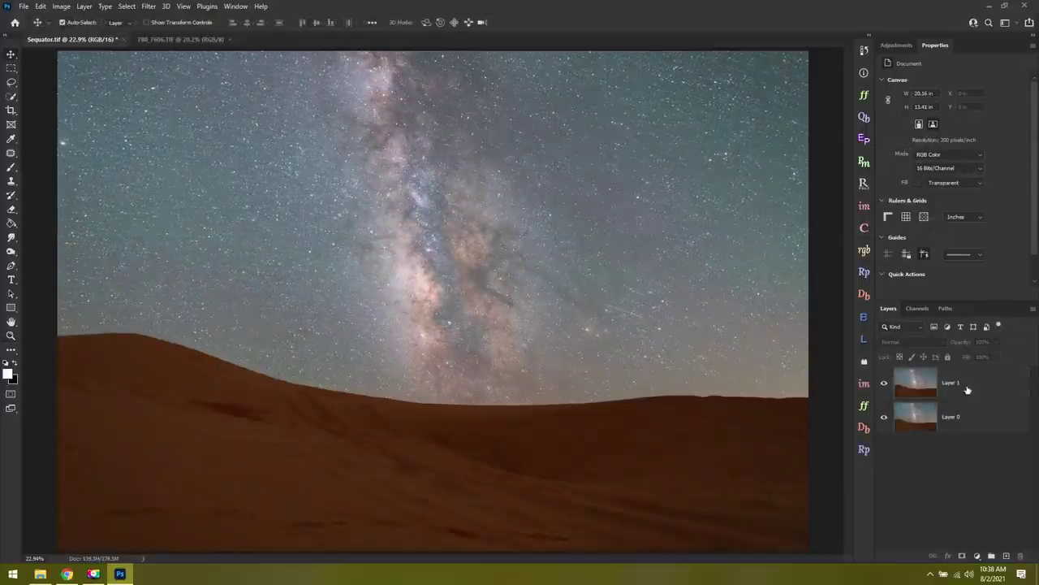
pyautogui.keyDown('shift'); pyautogui.click(956, 419); pyautogui.keyUp('shift')
pyautogui.doubleClick(957, 417)
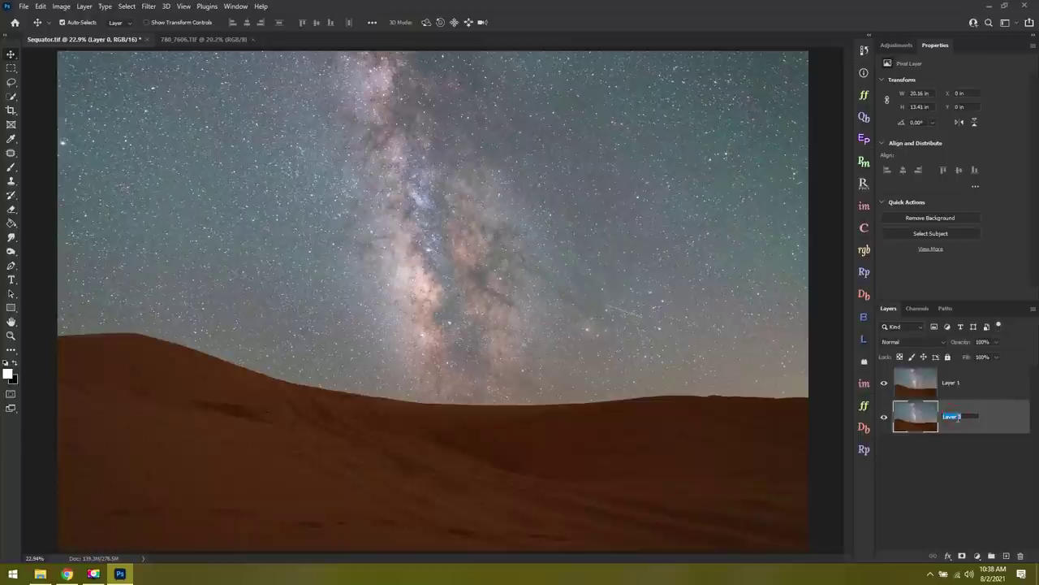
pyautogui.write('Sequator')
pyautogui.press('Tab')
pyautogui.write('S')
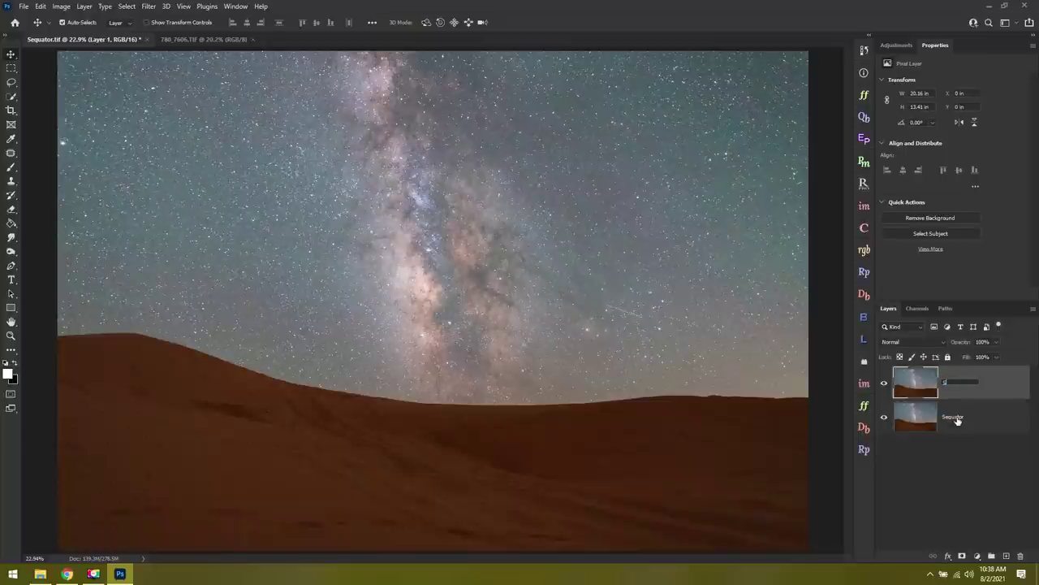
pyautogui.write('ingle TIFF')
pyautogui.press('Return')
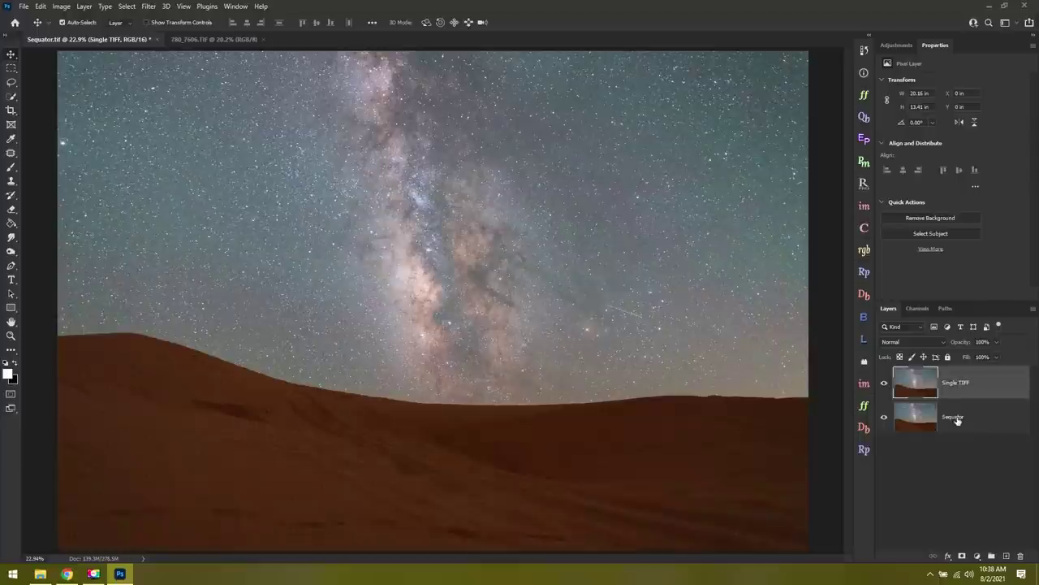
pyautogui.scroll(2, 490, 365)
pyautogui.scroll(10, 499, 228)
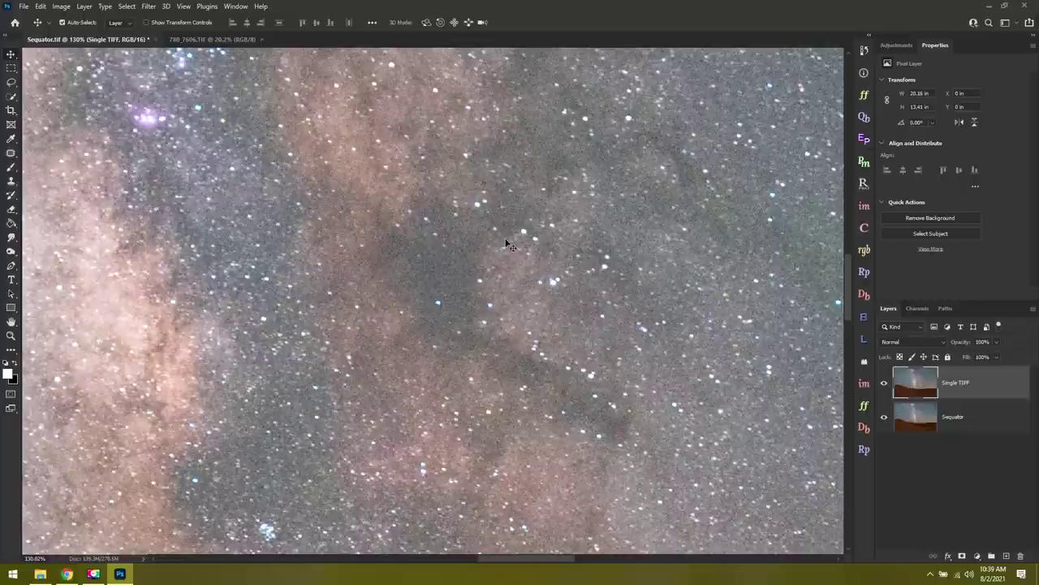
pyautogui.scroll(2, 504, 242)
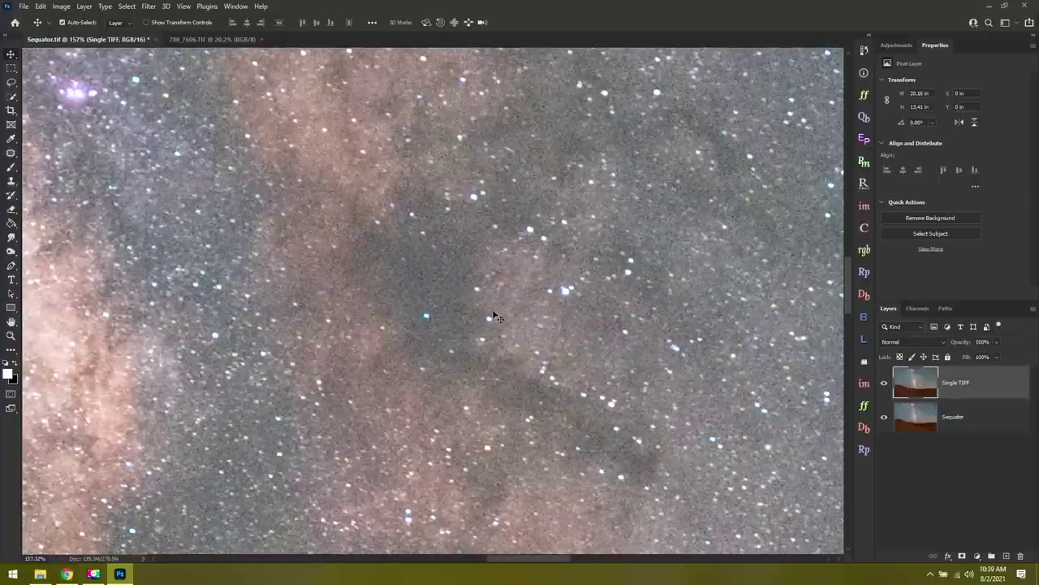
# Toggle the Single TIFF layer on and off to compare its noise against the Sequator stack.
pyautogui.click(884, 383)
pyautogui.click(885, 384)
pyautogui.click(884, 383)
pyautogui.click(884, 383)
pyautogui.click(884, 383)
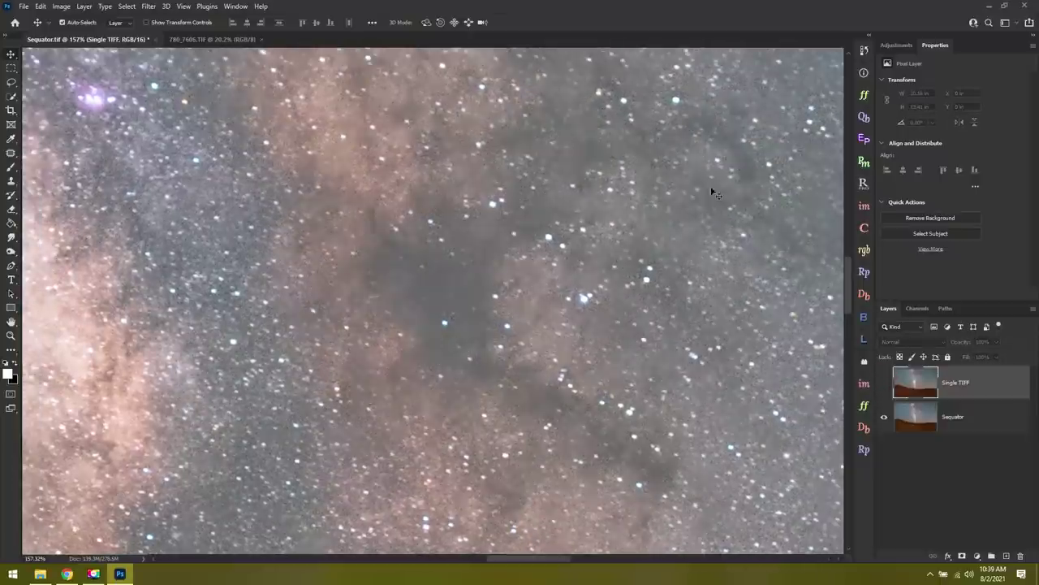
pyautogui.click(886, 383)
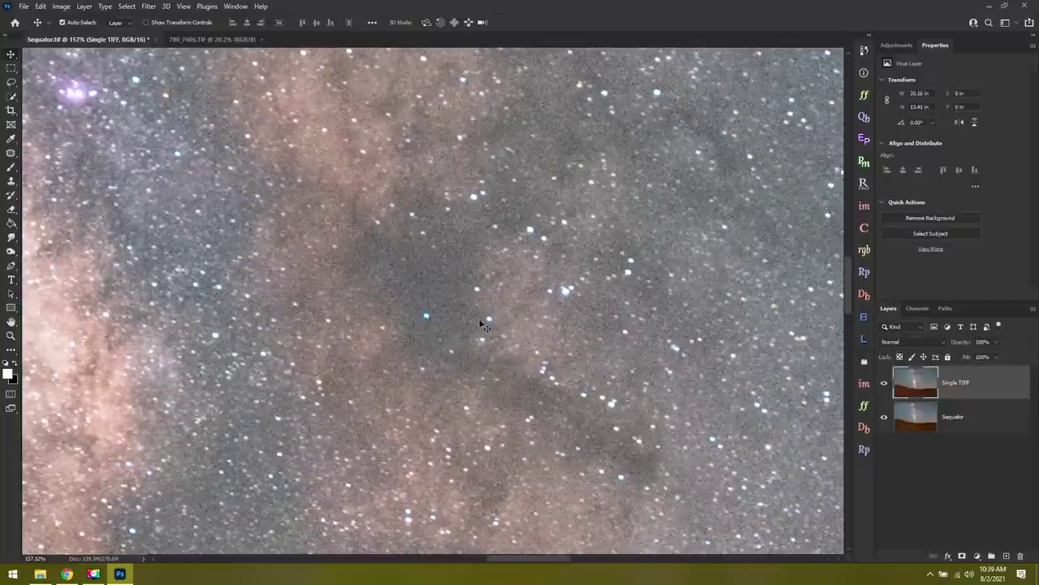
pyautogui.scroll(-6, 481, 325)
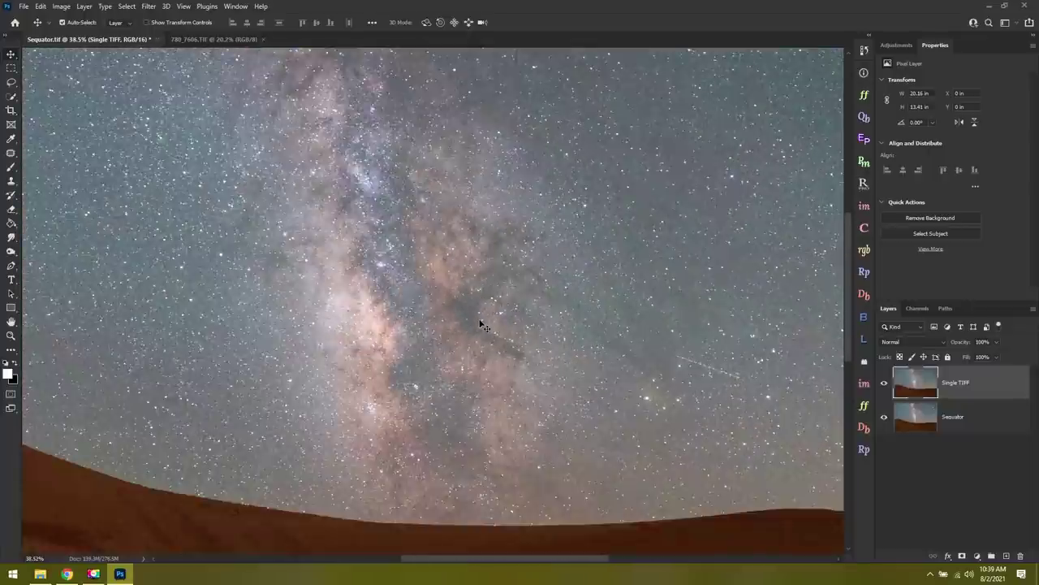
pyautogui.scroll(-2, 734, 487)
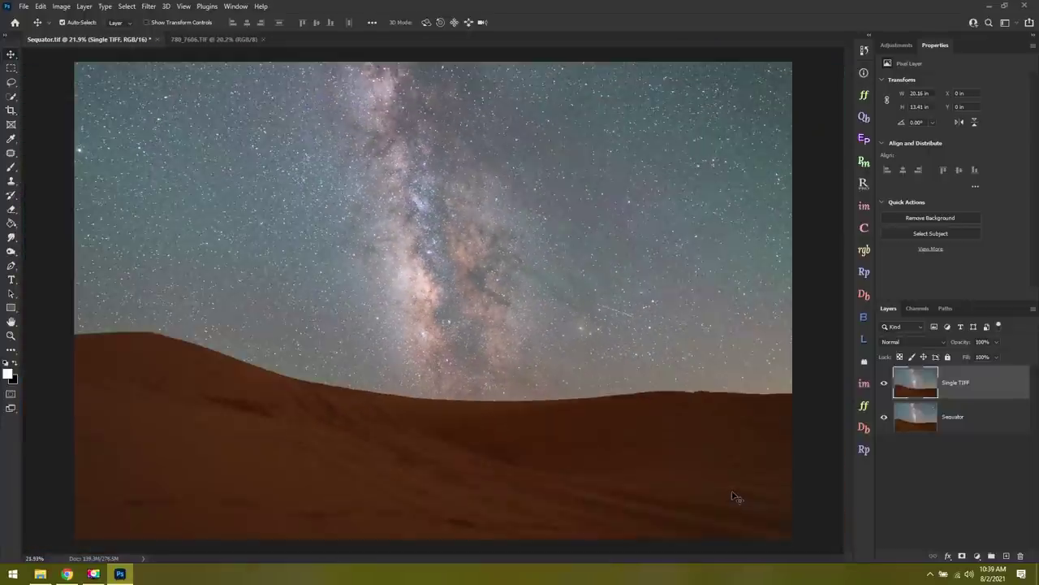
pyautogui.scroll(1, 752, 491)
pyautogui.scroll(6, 731, 430)
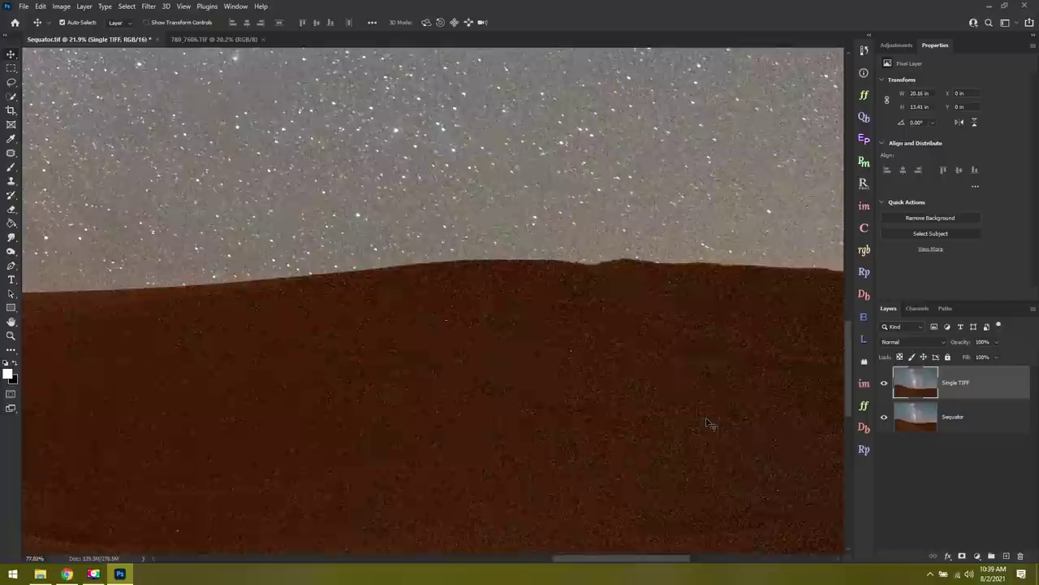
pyautogui.scroll(2, 708, 423)
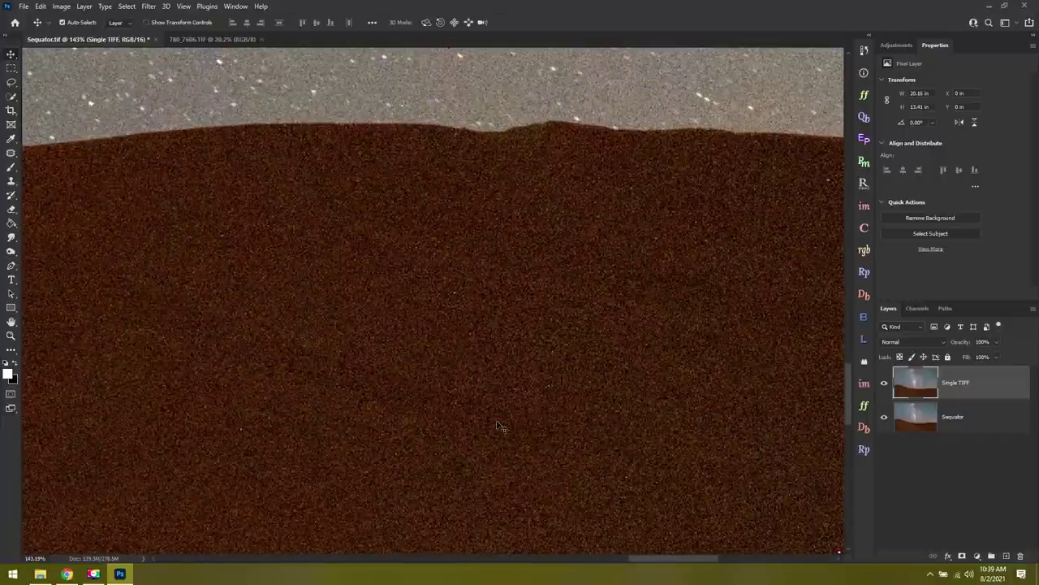
# Compare once more and leave the grainy Single TIFF layer hidden.
pyautogui.click(884, 383)
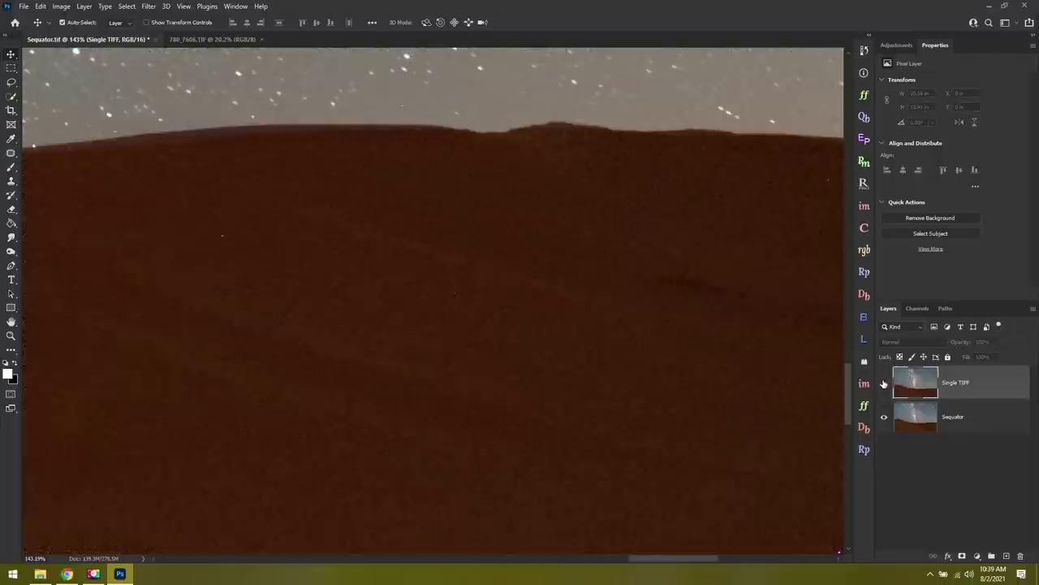
pyautogui.click(885, 384)
pyautogui.click(884, 383)
pyautogui.click(884, 383)
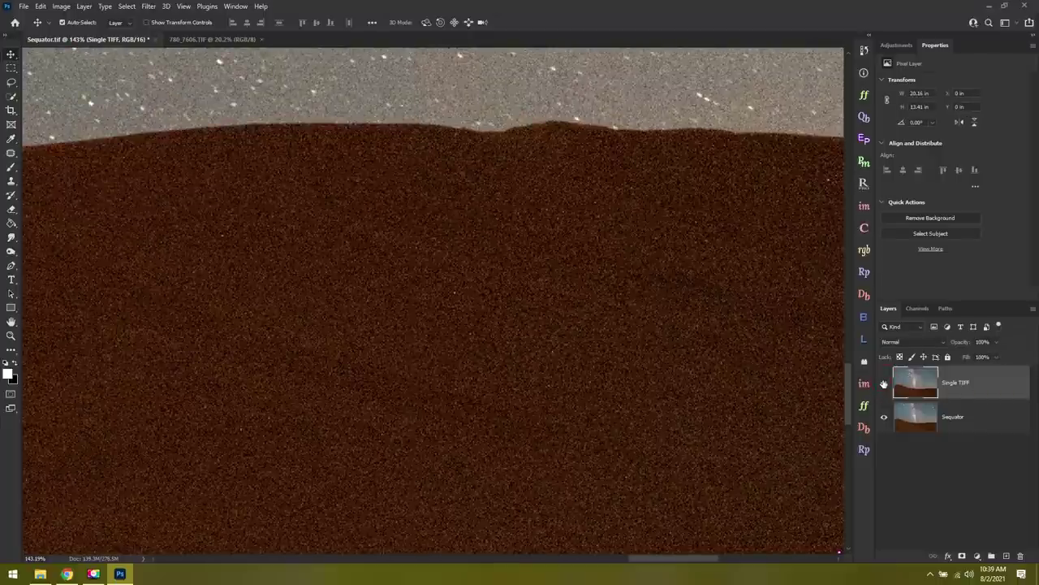
pyautogui.click(884, 383)
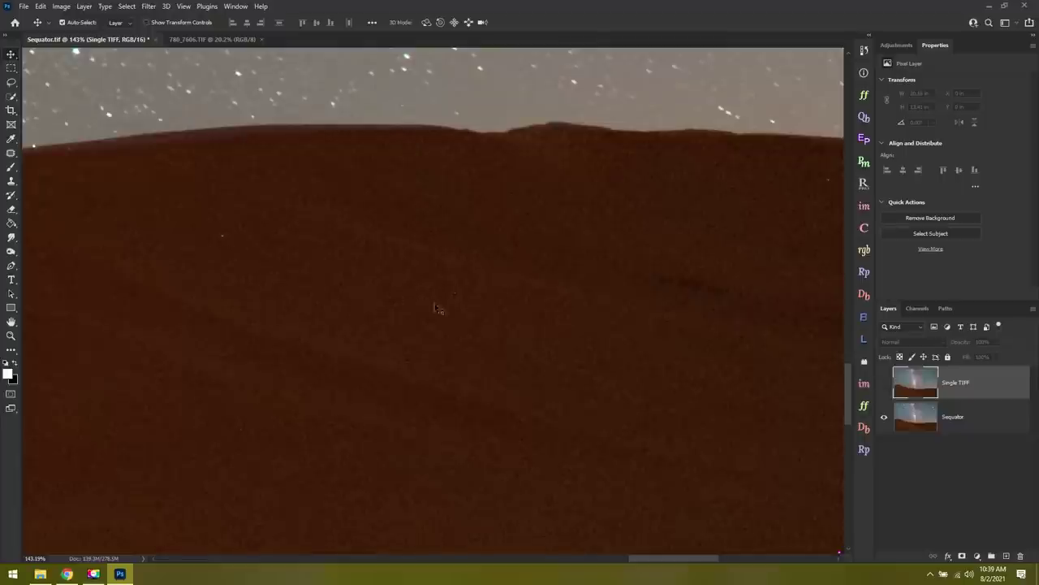
pyautogui.moveTo(849, 403); pyautogui.dragTo(852, 416)
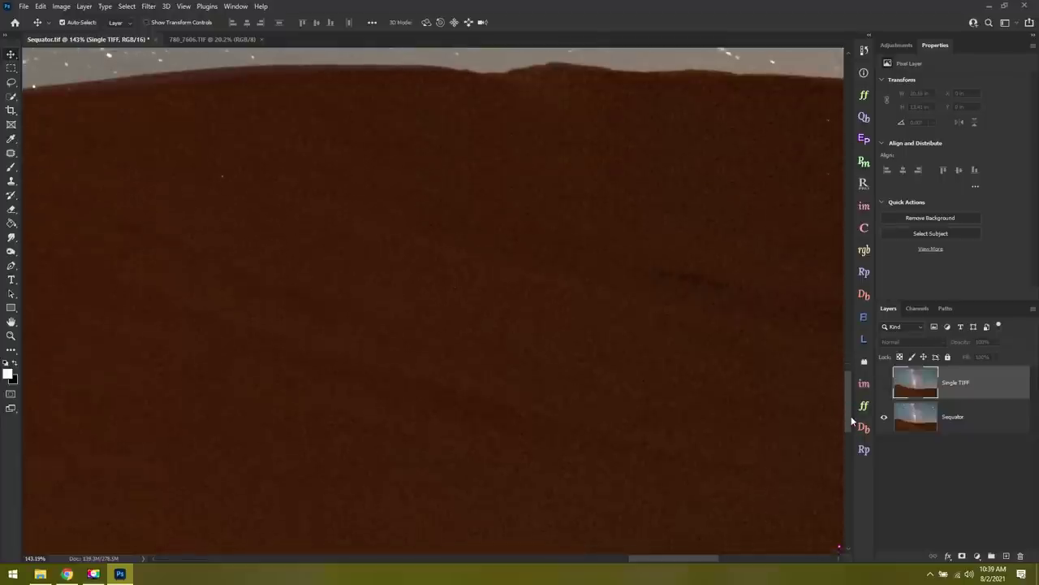
# Heal a small white speck in the sand on the Sequator layer with the Spot Healing Brush.
pyautogui.click(10, 157)
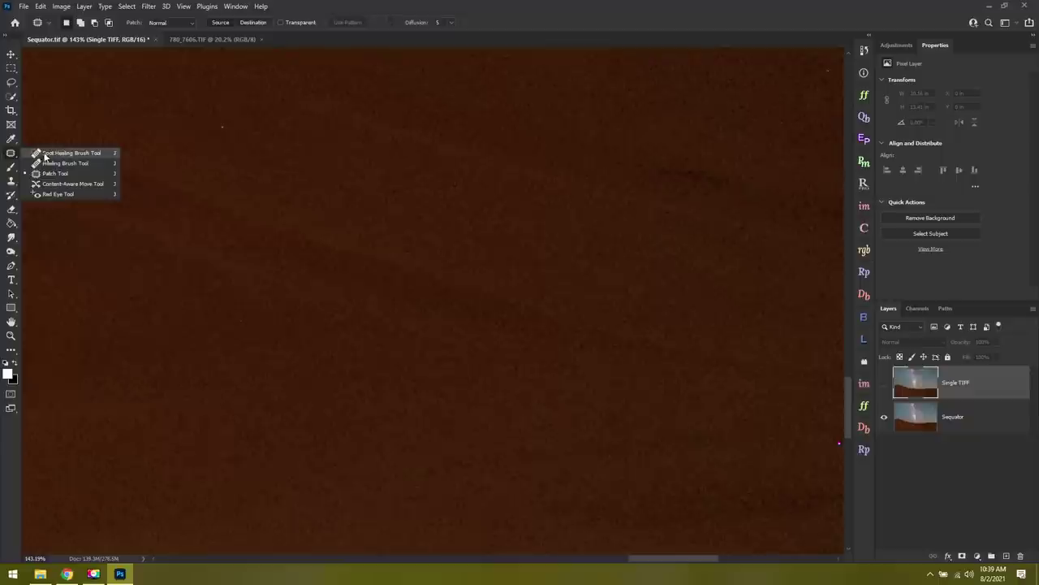
pyautogui.click(54, 153)
pyautogui.click(929, 423)
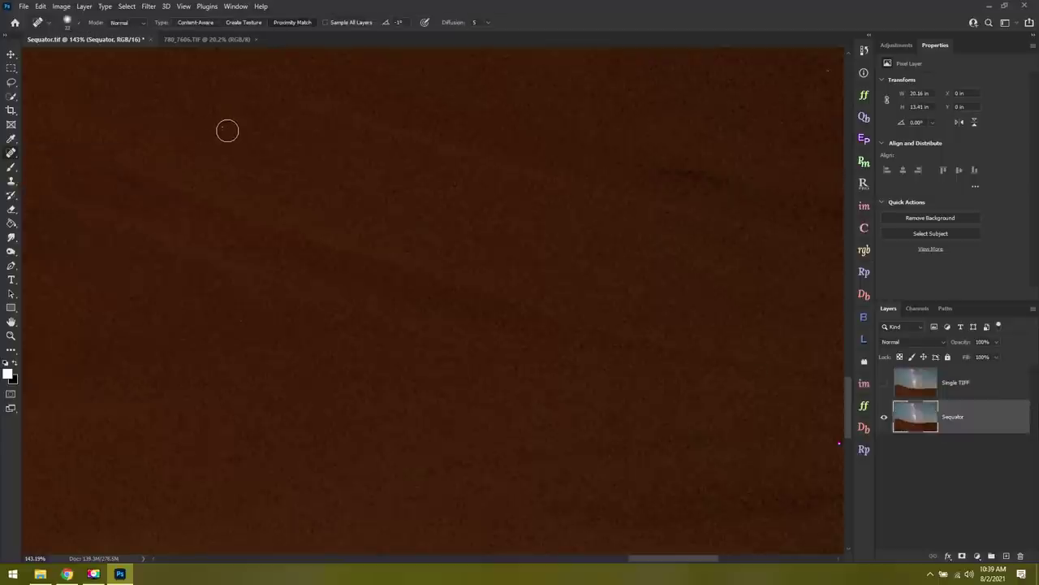
pyautogui.click(224, 128)
# Compare the healed stack against Single TIFF, leaving Single TIFF hidden.
pyautogui.scroll(-4, 821, 74)
pyautogui.click(885, 383)
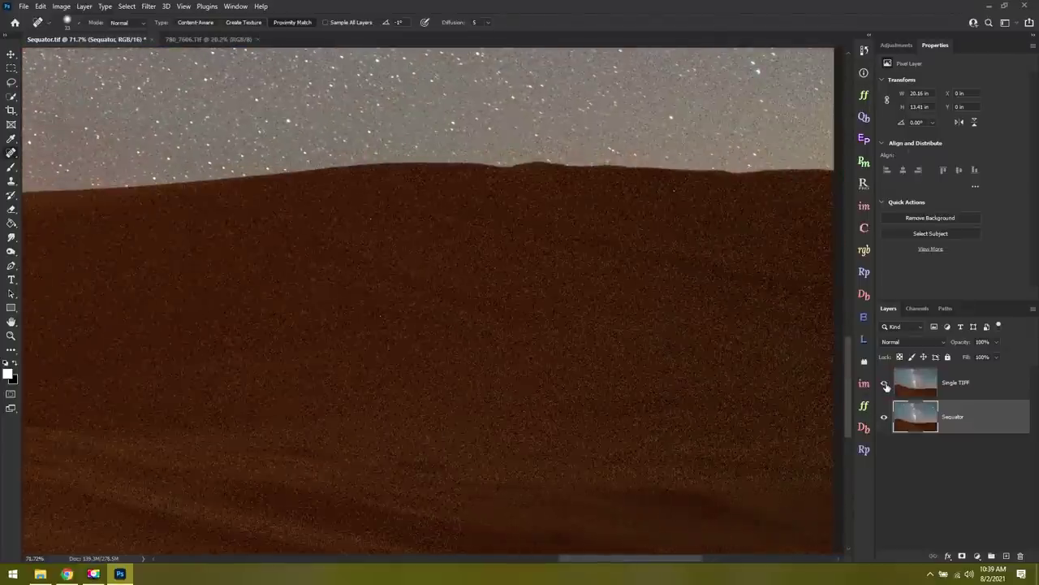
pyautogui.scroll(-2, 634, 503)
pyautogui.scroll(3, 652, 522)
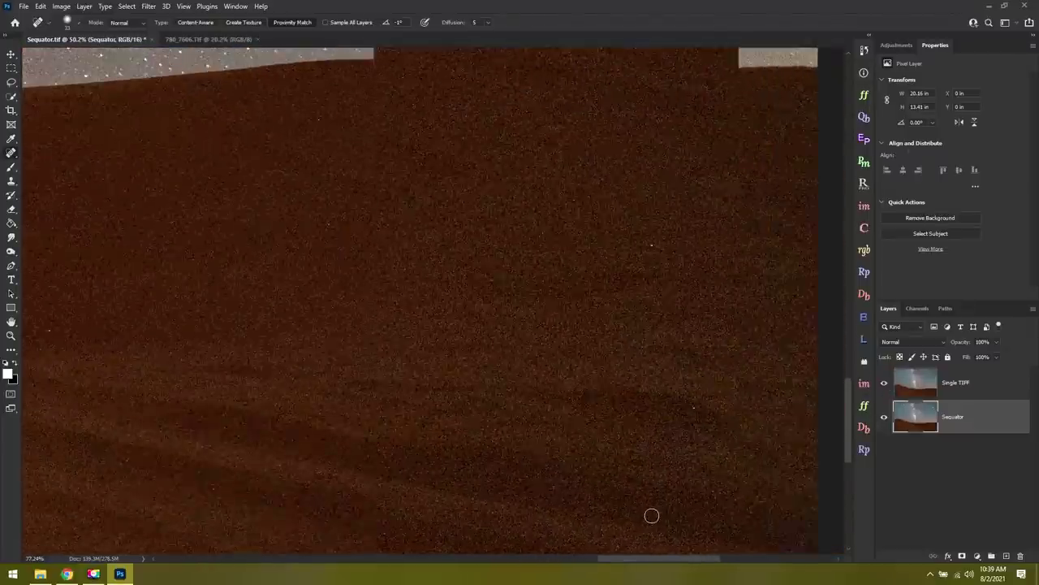
pyautogui.click(884, 383)
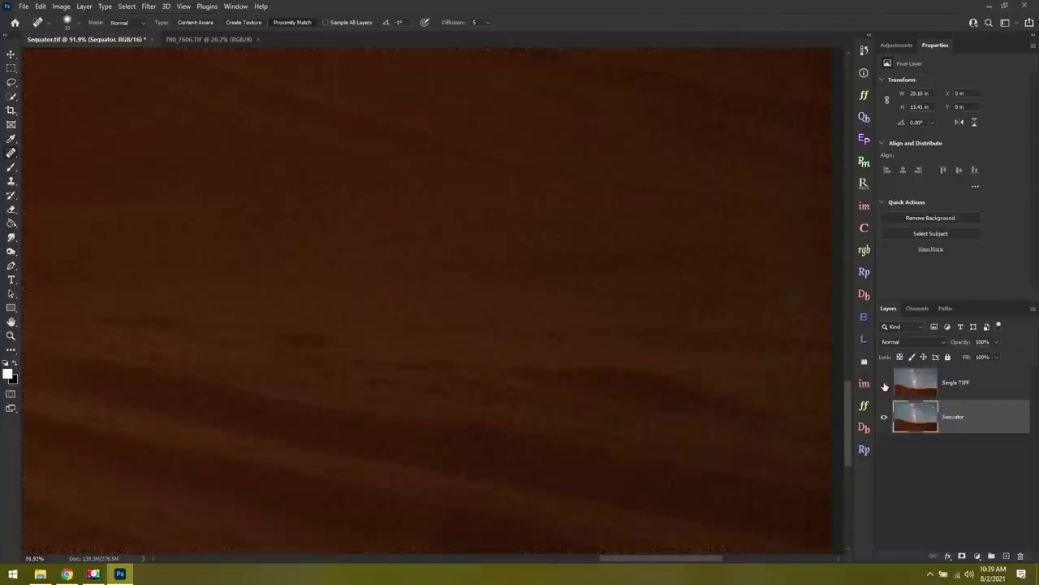
pyautogui.click(884, 384)
pyautogui.click(885, 383)
# Fit the whole image in the window using the Zoom tool's Fit Screen.
pyautogui.scroll(3, 710, 372)
pyautogui.scroll(1, 145, 303)
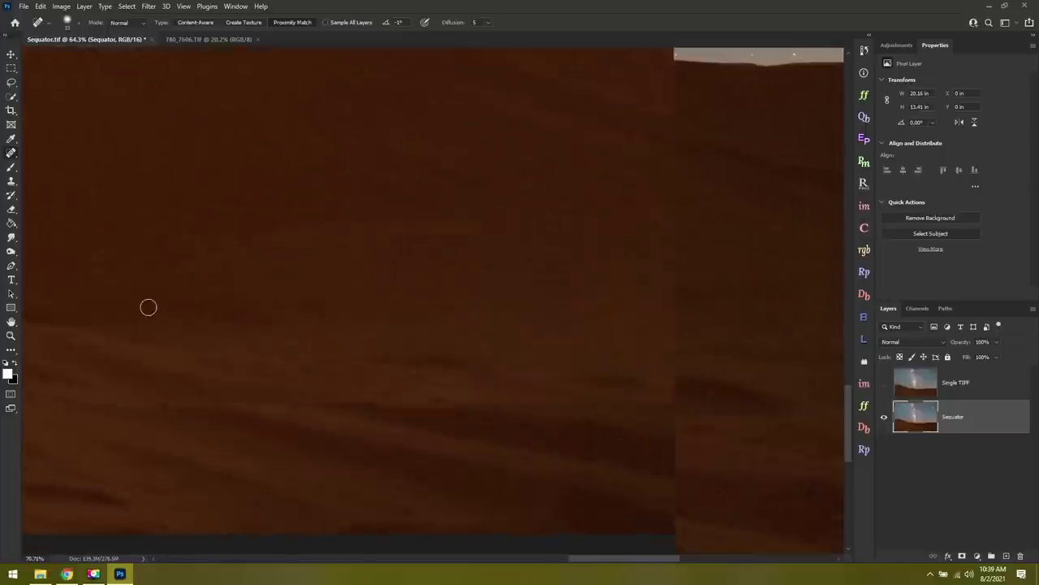
pyautogui.scroll(-2, 542, 342)
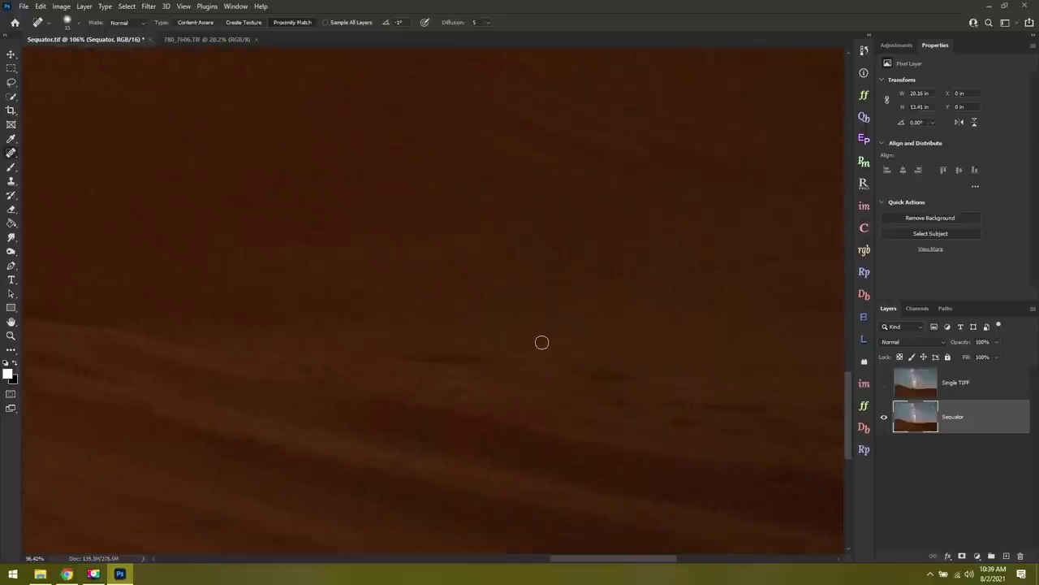
pyautogui.scroll(2, 541, 342)
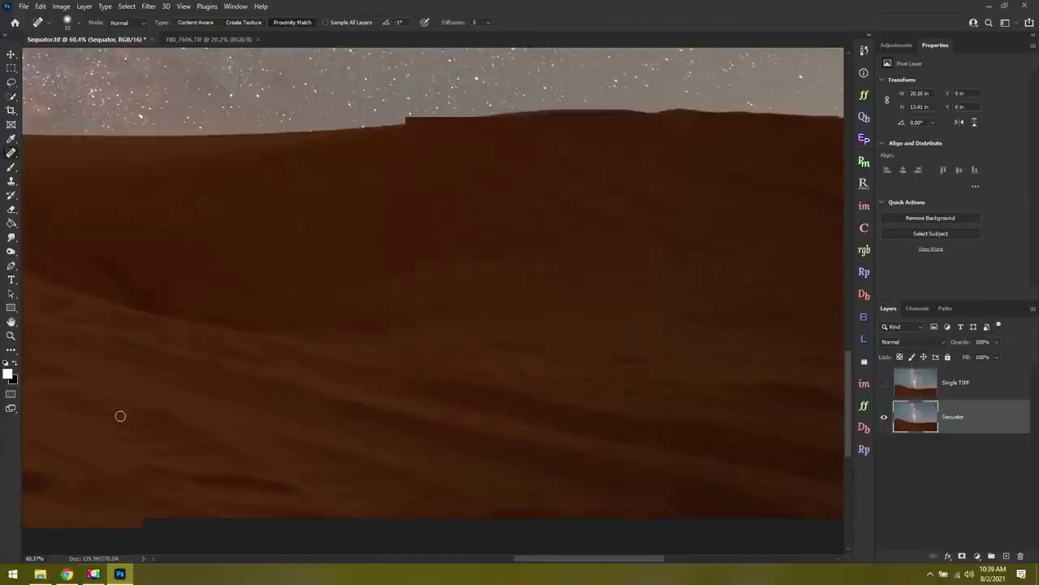
pyautogui.scroll(1, 114, 414)
pyautogui.scroll(-3, 115, 414)
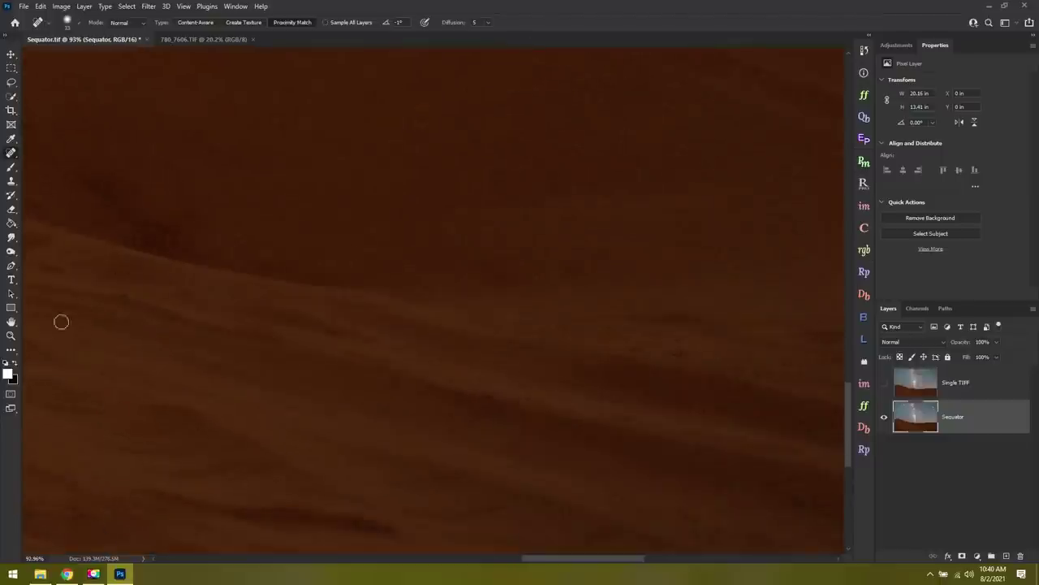
pyautogui.click(10, 336)
pyautogui.click(334, 26)
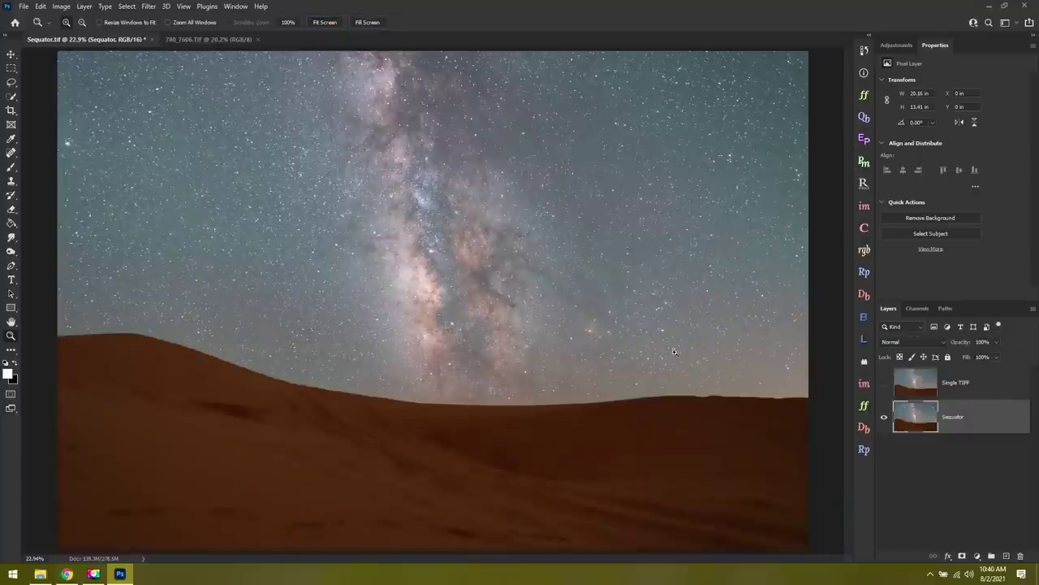
# After a final comparison, delete the Single TIFF layer, leaving only the Sequator layer.
pyautogui.click(884, 383)
pyautogui.click(884, 383)
pyautogui.click(968, 384)
pyautogui.click(1020, 555)
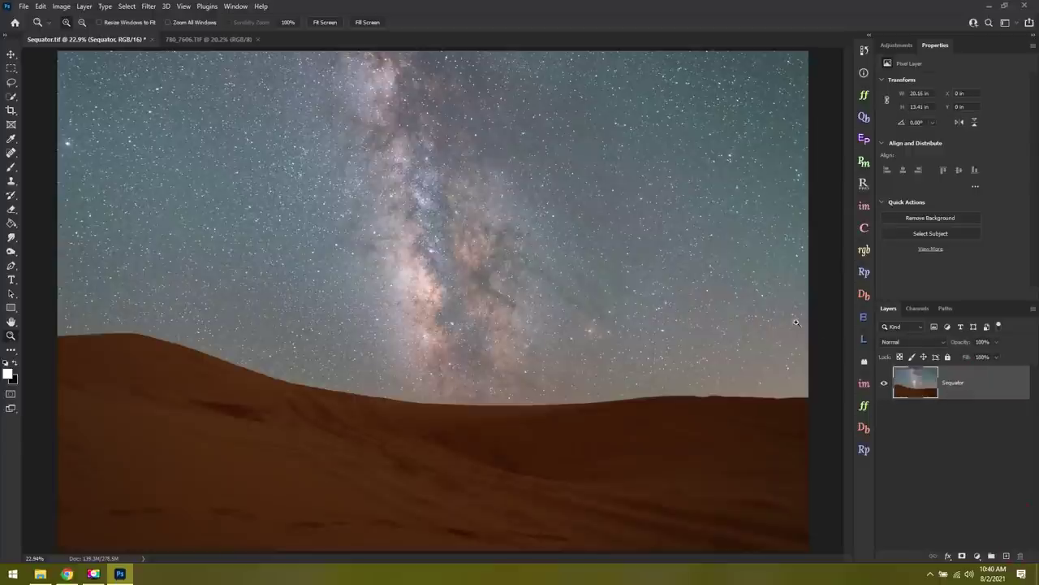
pyautogui.click(897, 44)
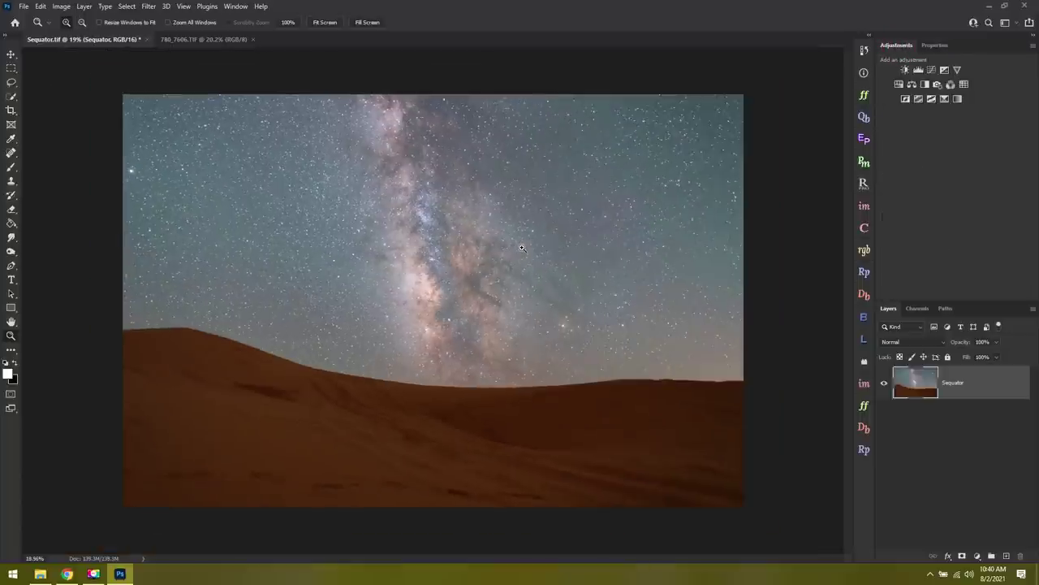
pyautogui.scroll(-1, 524, 249)
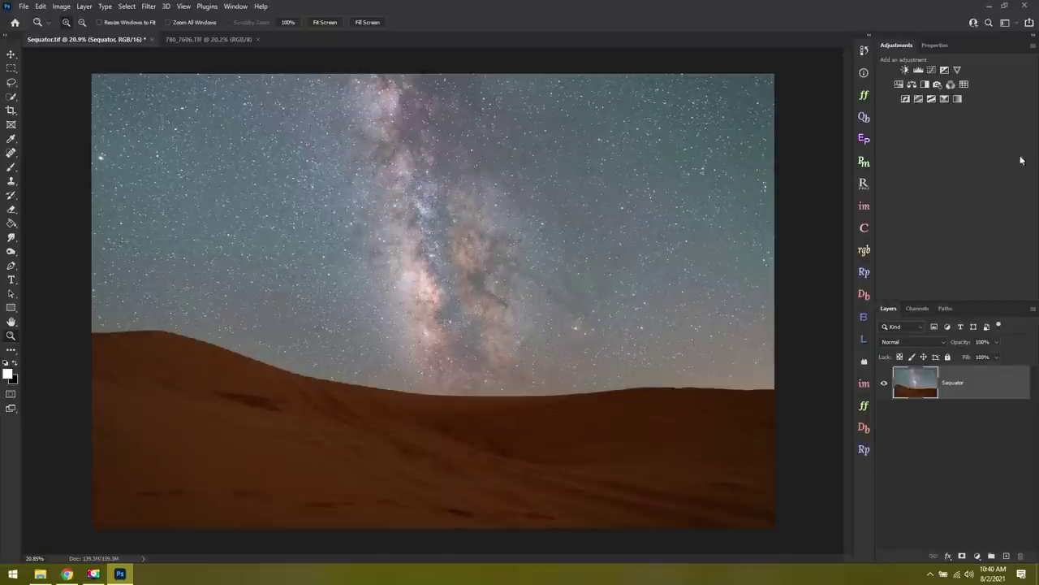
# Add a Curves layer shaped into an S-curve: brighter Milky Way core and midtones, darker shadows.
pyautogui.click(931, 70)
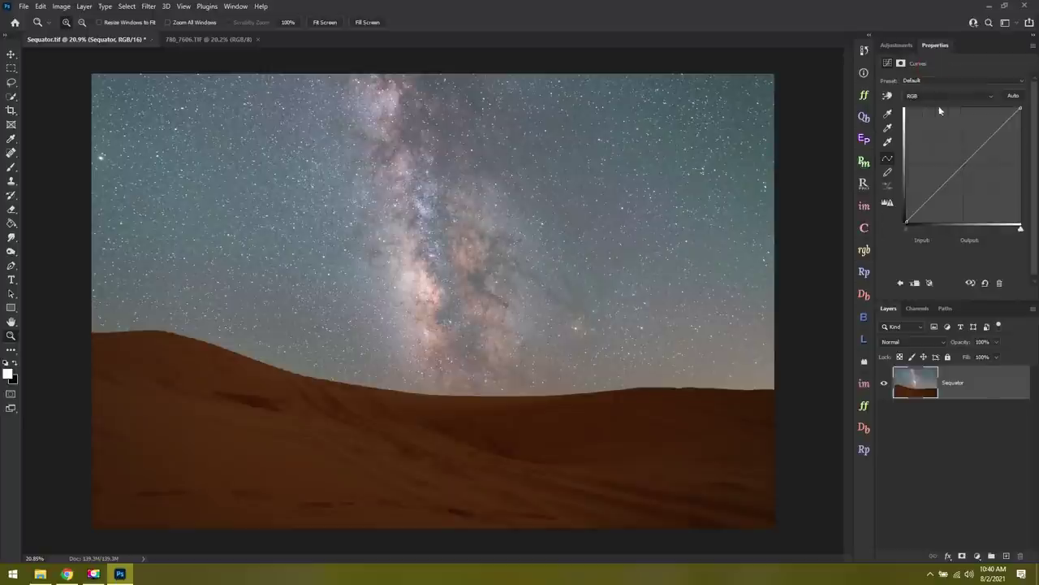
pyautogui.click(889, 99)
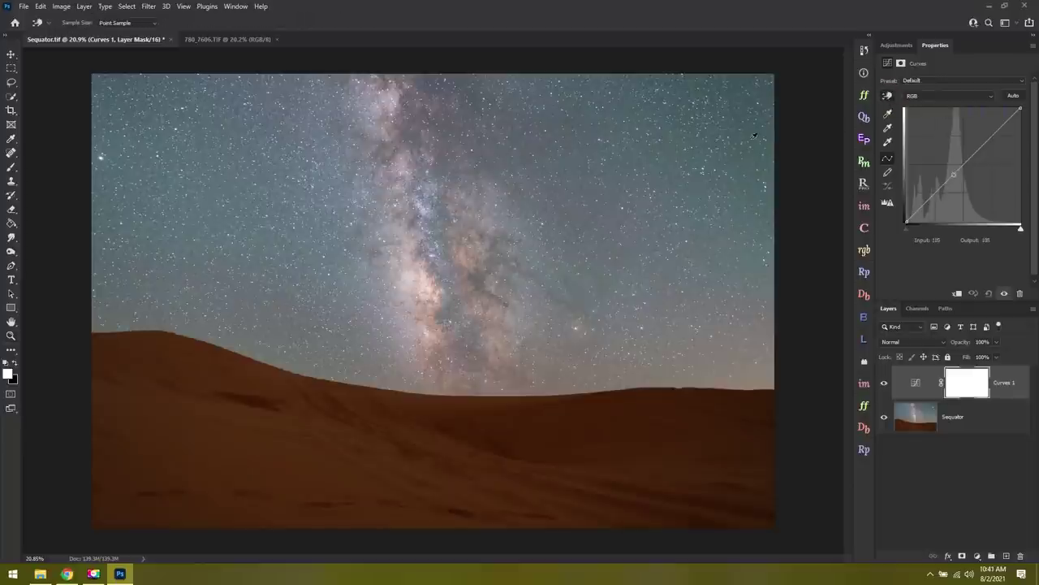
pyautogui.scroll(5, 494, 268)
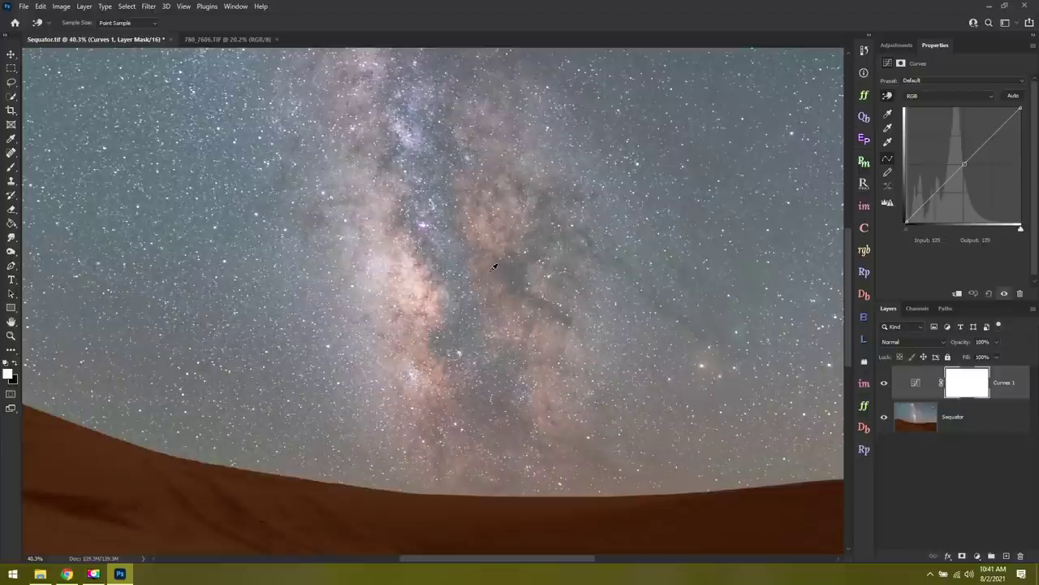
pyautogui.click(411, 281)
pyautogui.moveTo(411, 281); pyautogui.dragTo(411, 269)
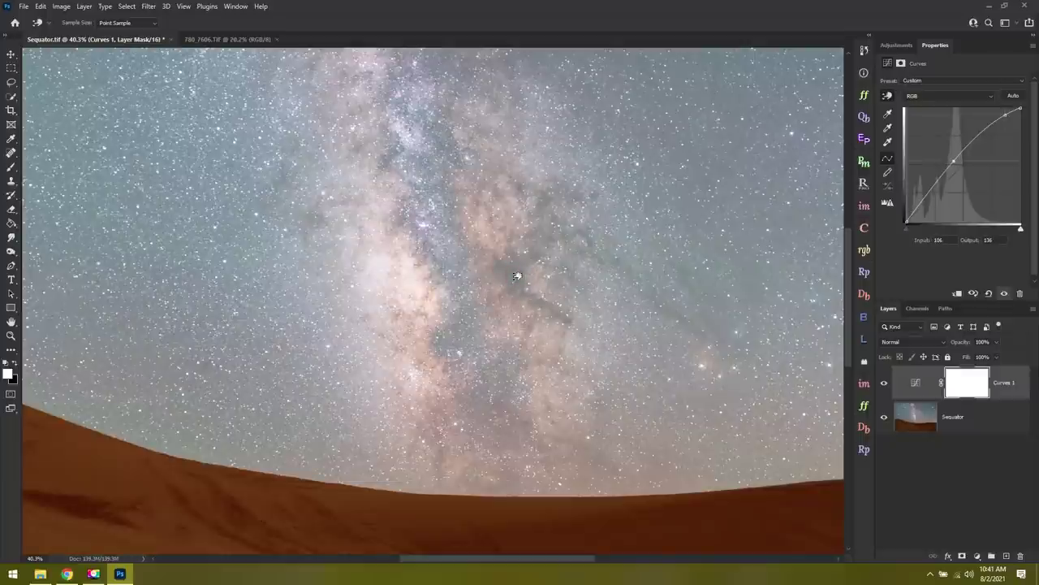
pyautogui.moveTo(518, 276); pyautogui.dragTo(520, 288)
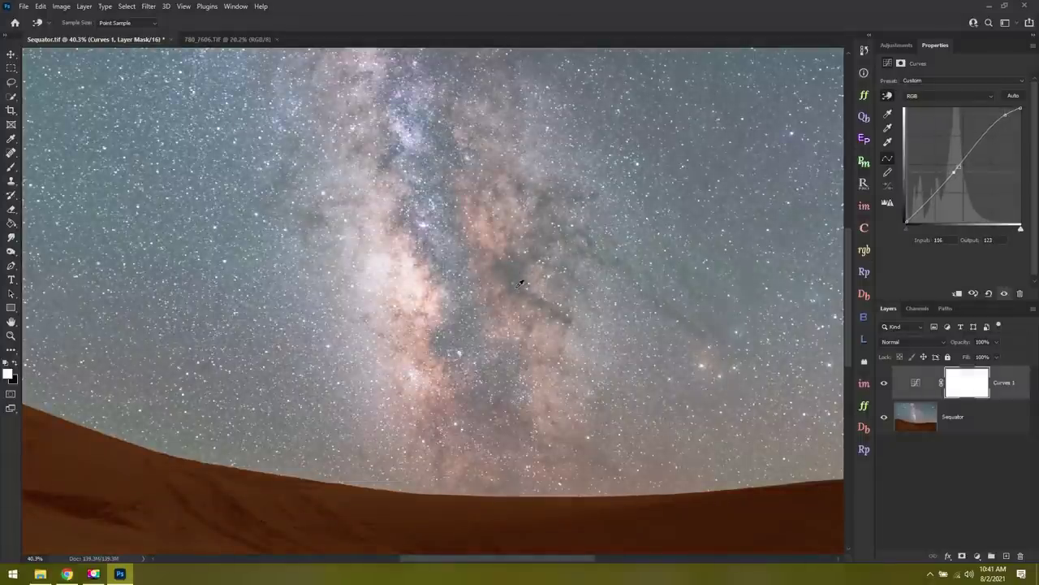
pyautogui.scroll(-4, 517, 279)
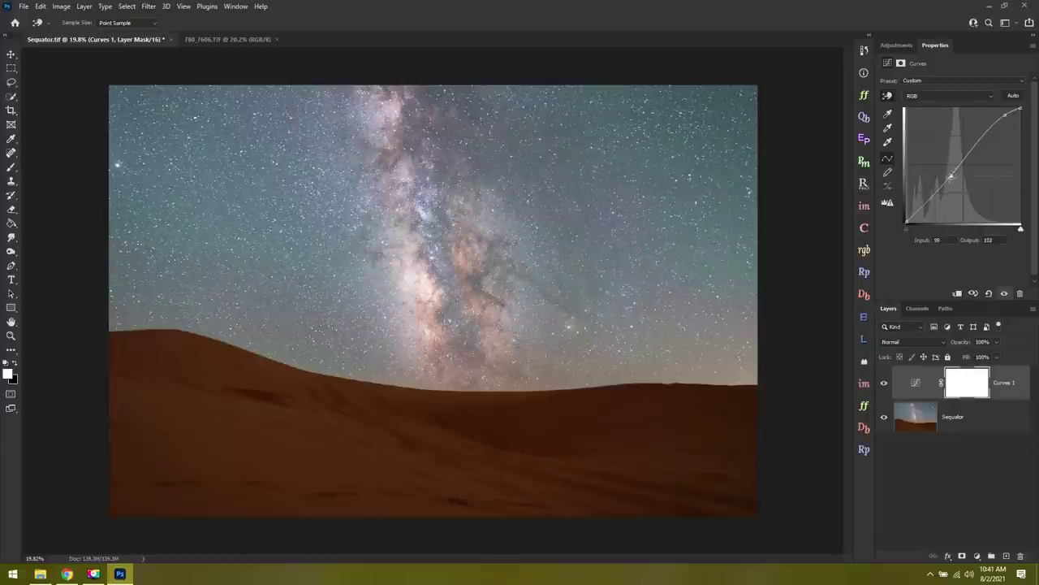
pyautogui.moveTo(934, 195); pyautogui.dragTo(932, 203)
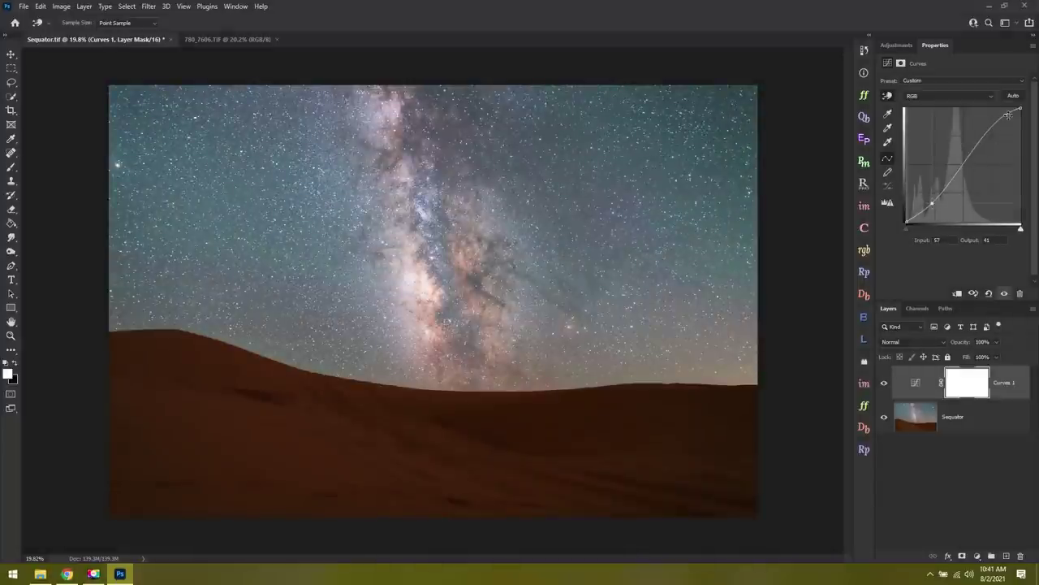
pyautogui.moveTo(965, 166); pyautogui.dragTo(968, 159)
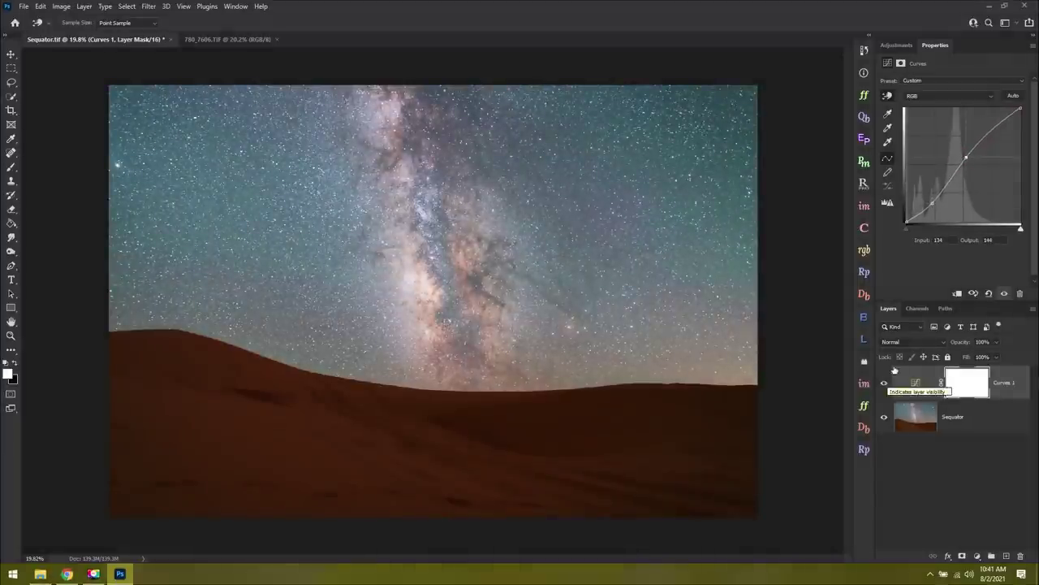
pyautogui.moveTo(931, 204); pyautogui.dragTo(931, 203)
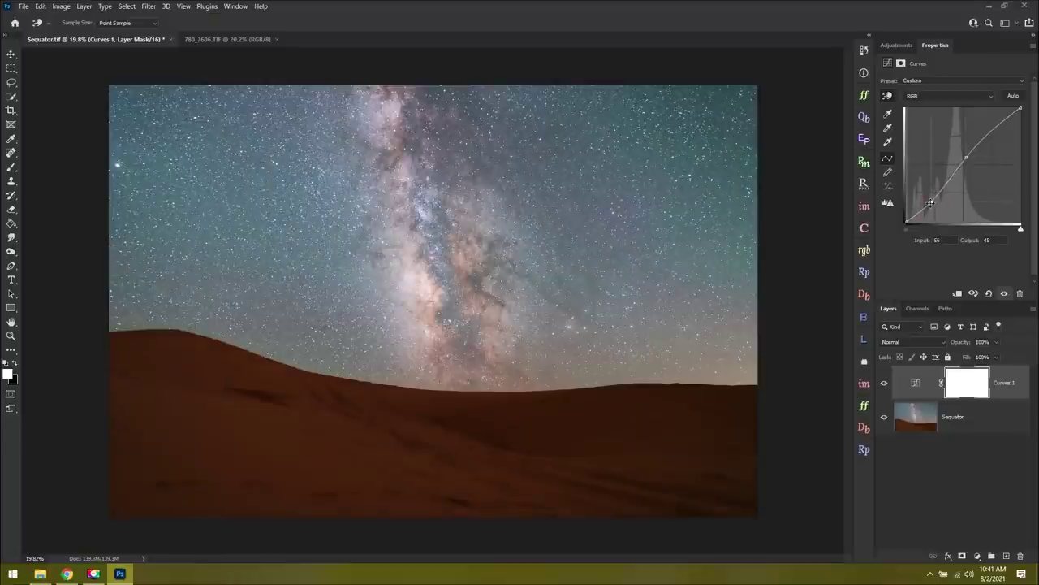
# Lower the Curves 1 layer opacity to 45%.
pyautogui.click(967, 372)
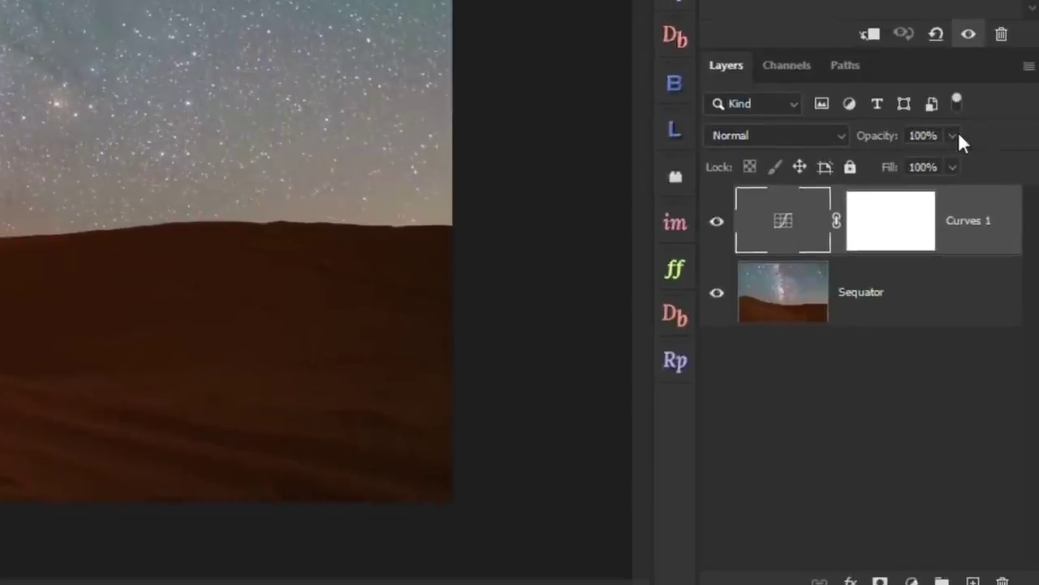
pyautogui.click(965, 192)
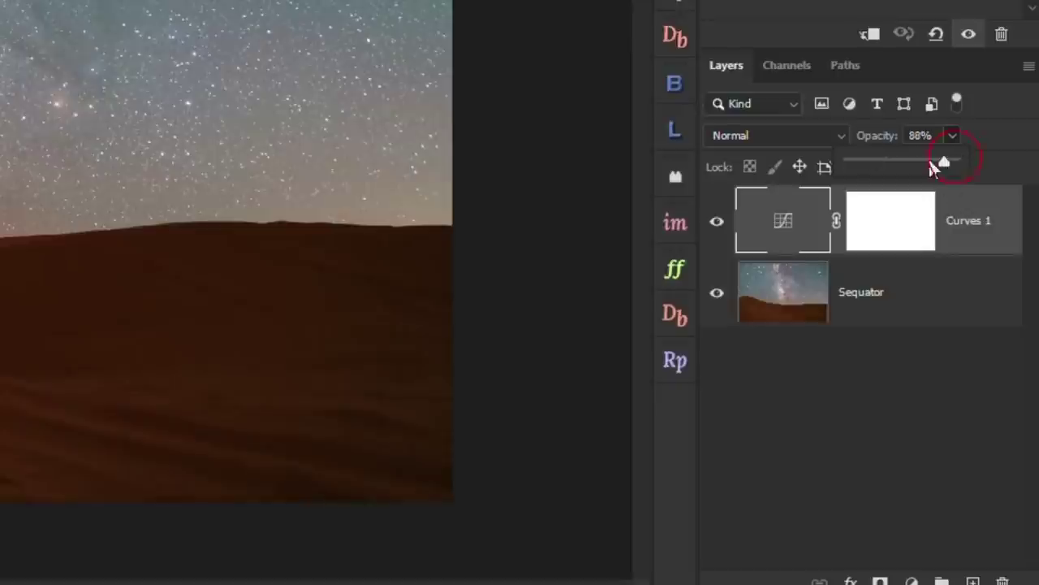
pyautogui.moveTo(930, 162); pyautogui.dragTo(886, 163)
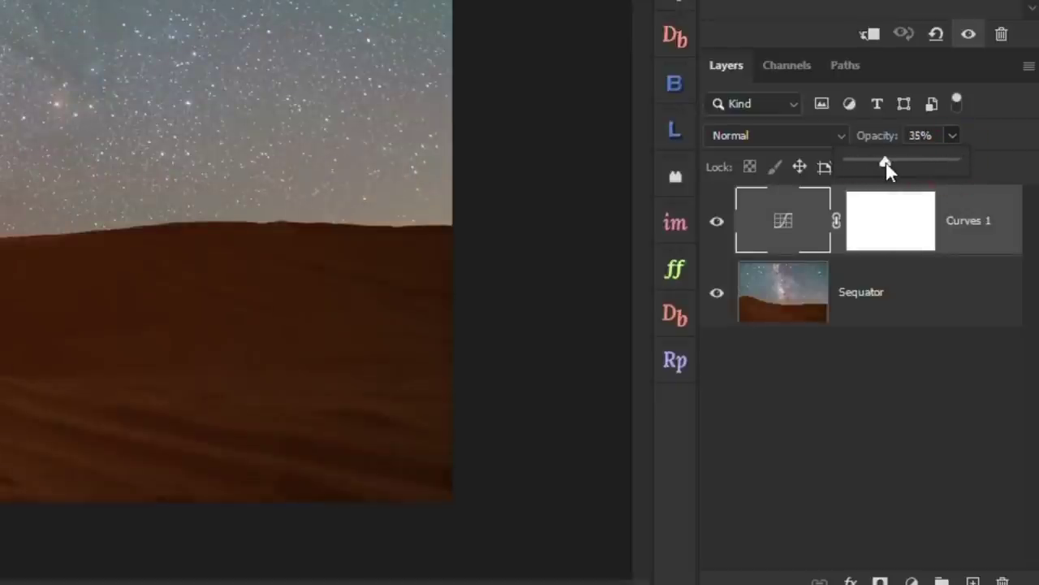
pyautogui.click(712, 225)
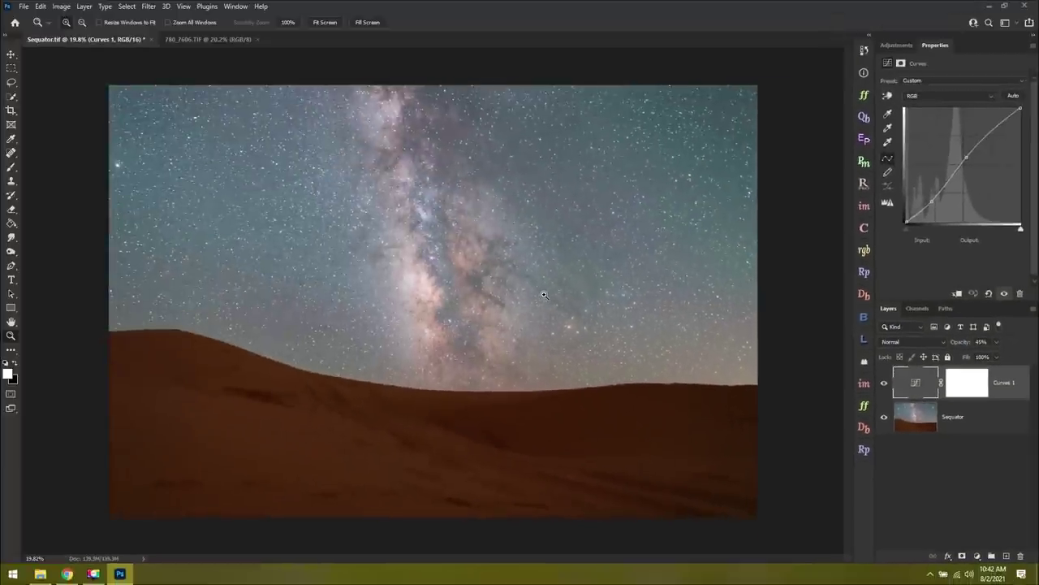
pyautogui.click(896, 45)
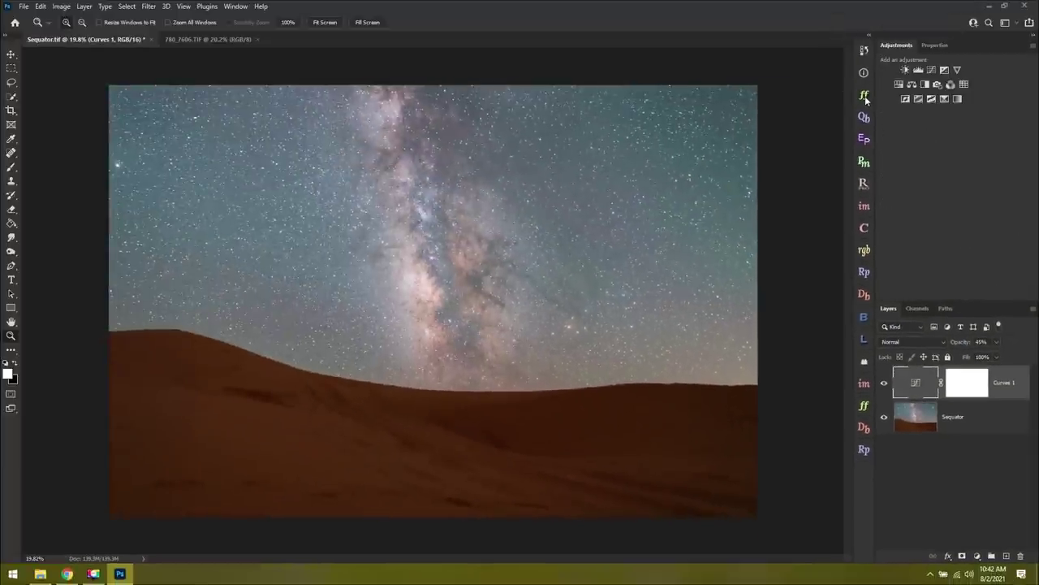
# Apply the RP3 Big Vignette to the photo, creating a Strong Vignette layer.
pyautogui.click(864, 96)
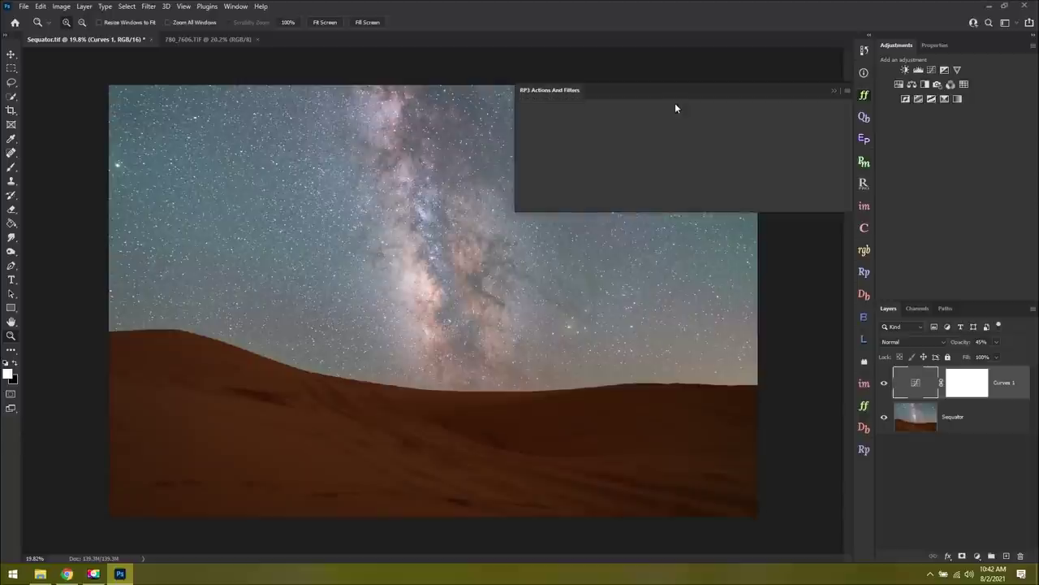
pyautogui.click(864, 449)
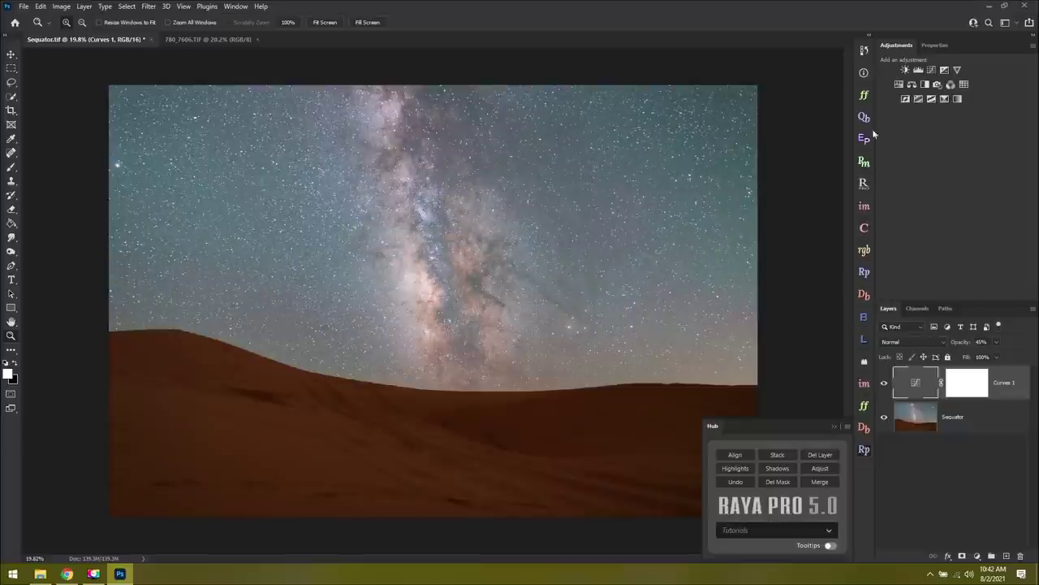
pyautogui.click(864, 96)
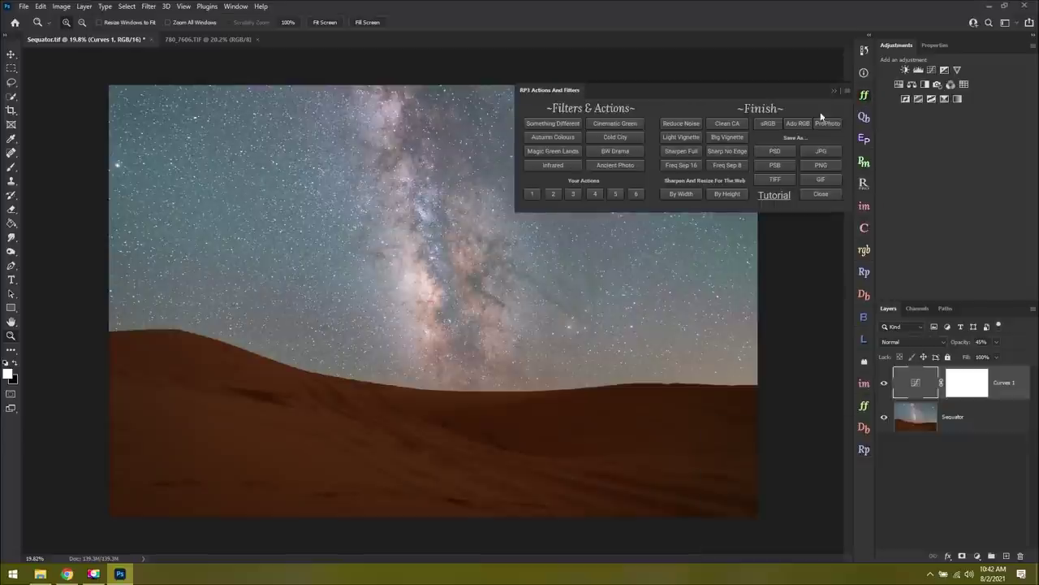
pyautogui.click(727, 136)
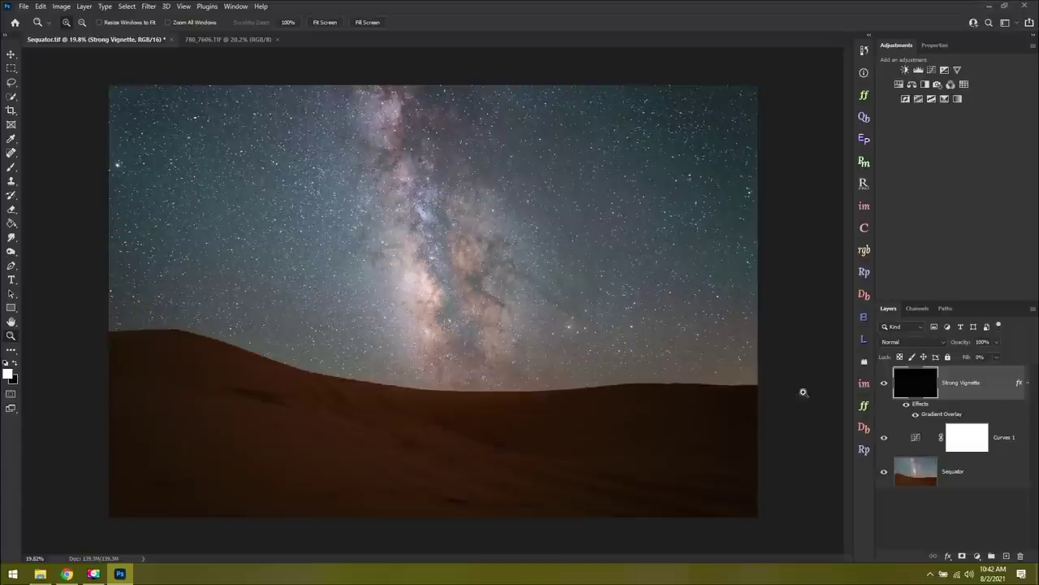
# Lower the Strong Vignette layer opacity to 41% and compare it on and off.
pyautogui.click(997, 342)
pyautogui.moveTo(960, 355)
pyautogui.mouseDown()
pyautogui.moveTo(947, 357)
pyautogui.moveTo(969, 357)
pyautogui.mouseUp()
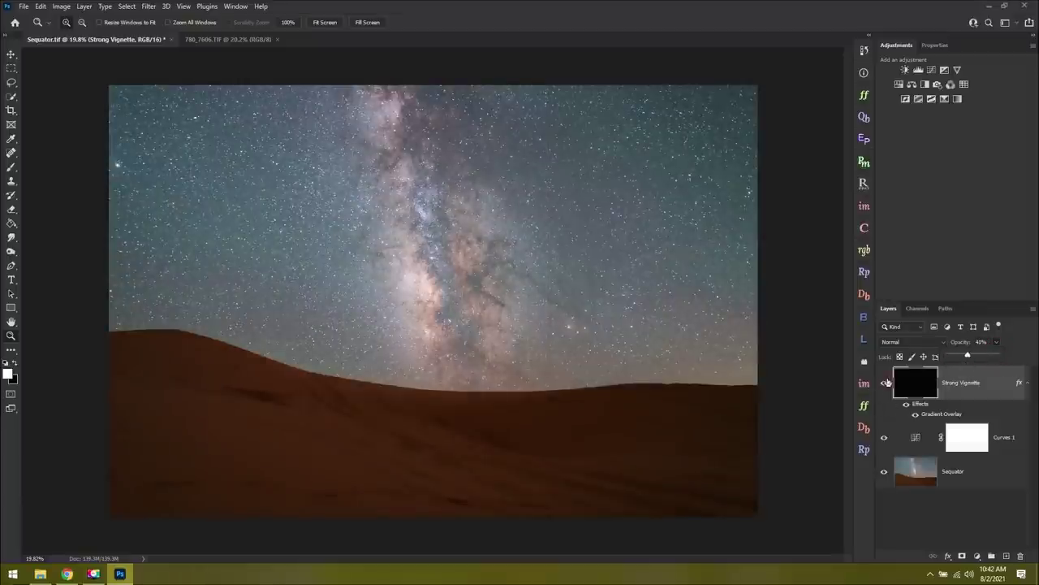
pyautogui.click(884, 383)
pyautogui.click(884, 383)
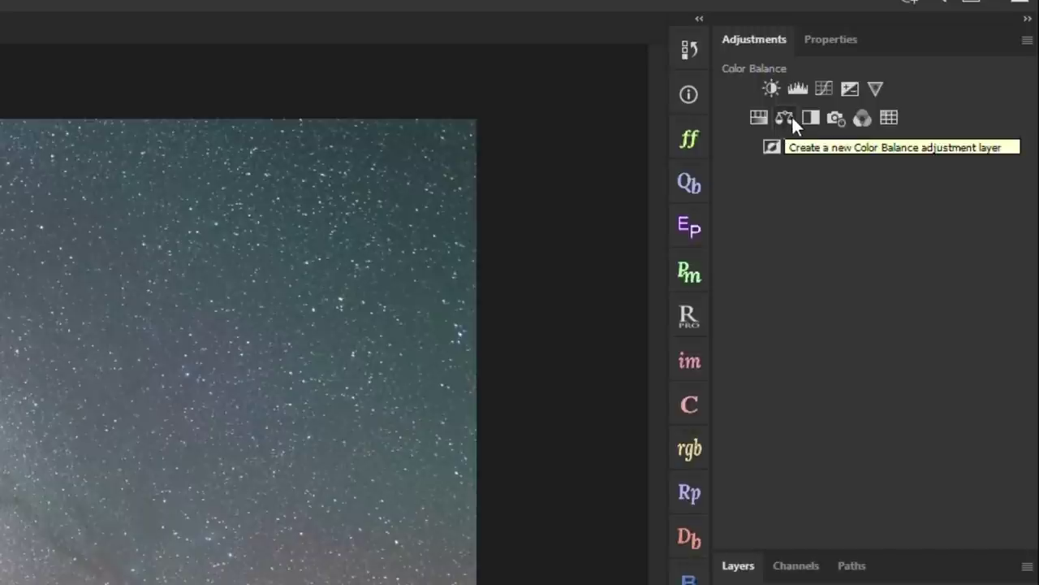
# Add a Color Balance layer shifting the midtones toward cyan, magenta and blue (+4).
pyautogui.click(792, 115)
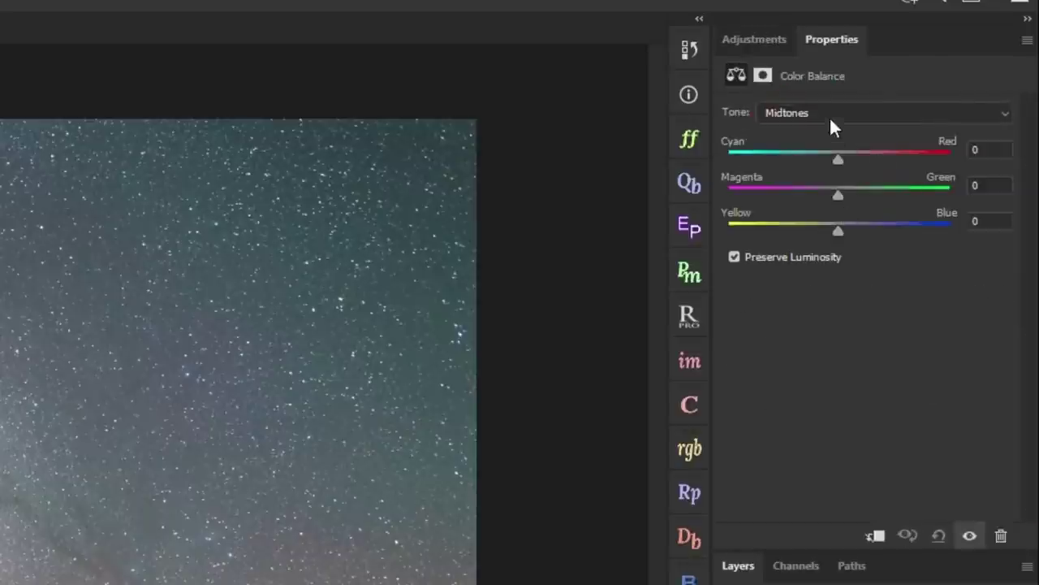
pyautogui.click(830, 116)
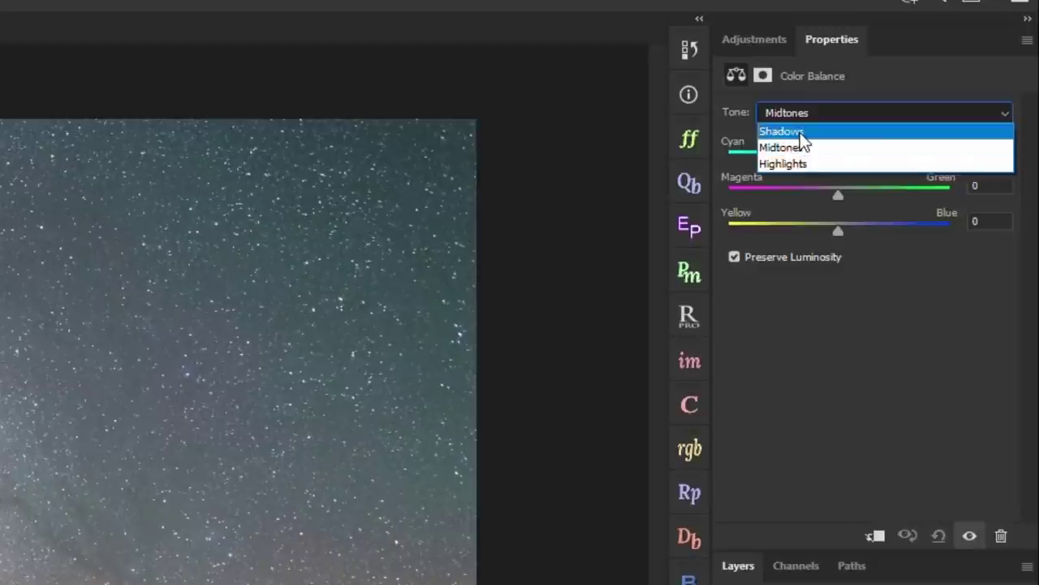
pyautogui.click(822, 148)
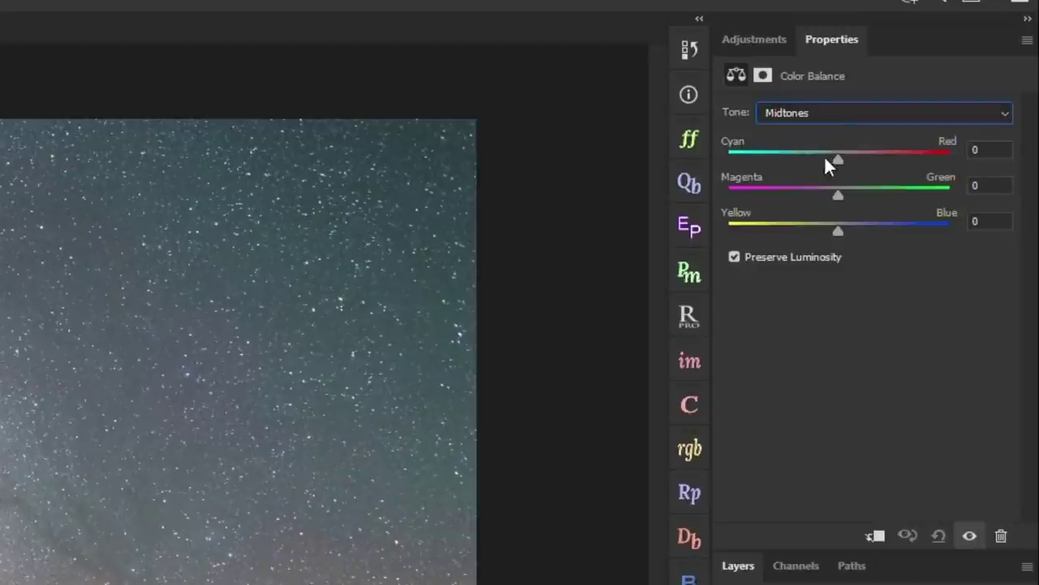
pyautogui.moveTo(837, 156)
pyautogui.mouseDown()
pyautogui.moveTo(847, 157)
pyautogui.moveTo(818, 157)
pyautogui.moveTo(837, 154)
pyautogui.mouseUp()
pyautogui.moveTo(837, 194); pyautogui.dragTo(846, 231)
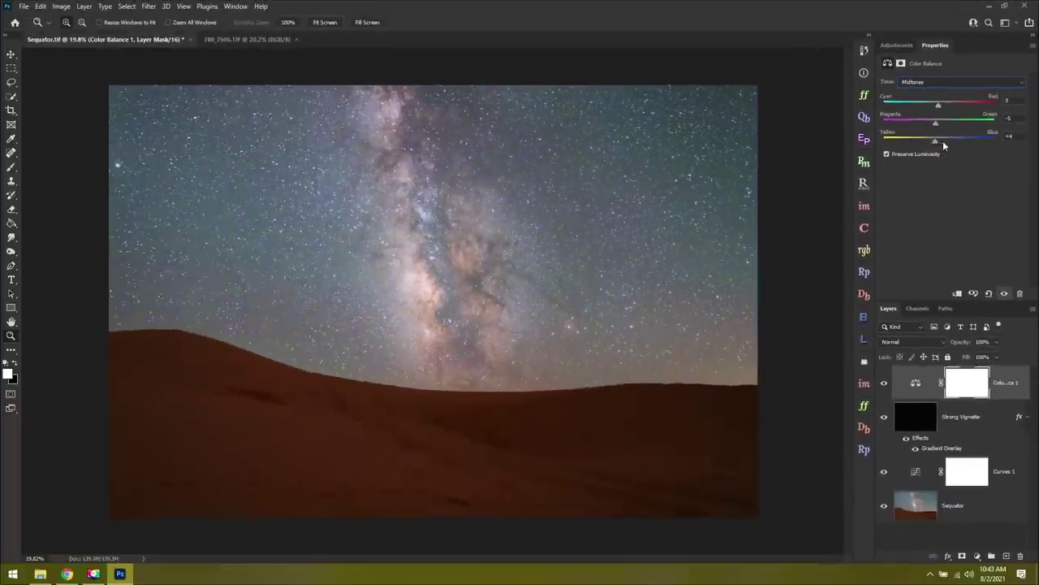
pyautogui.moveTo(944, 142); pyautogui.dragTo(940, 143)
pyautogui.moveTo(938, 105); pyautogui.dragTo(936, 108)
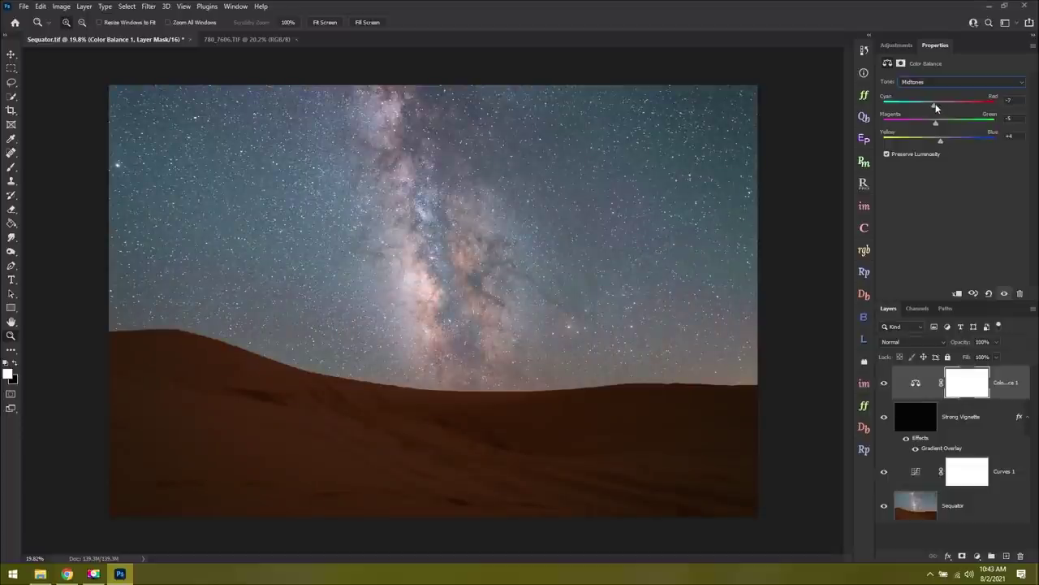
# Set highlights to Cyan-Red -10, Magenta-Green -7, Yellow-Blue +6 and lower opacity to about 72%.
pyautogui.click(935, 82)
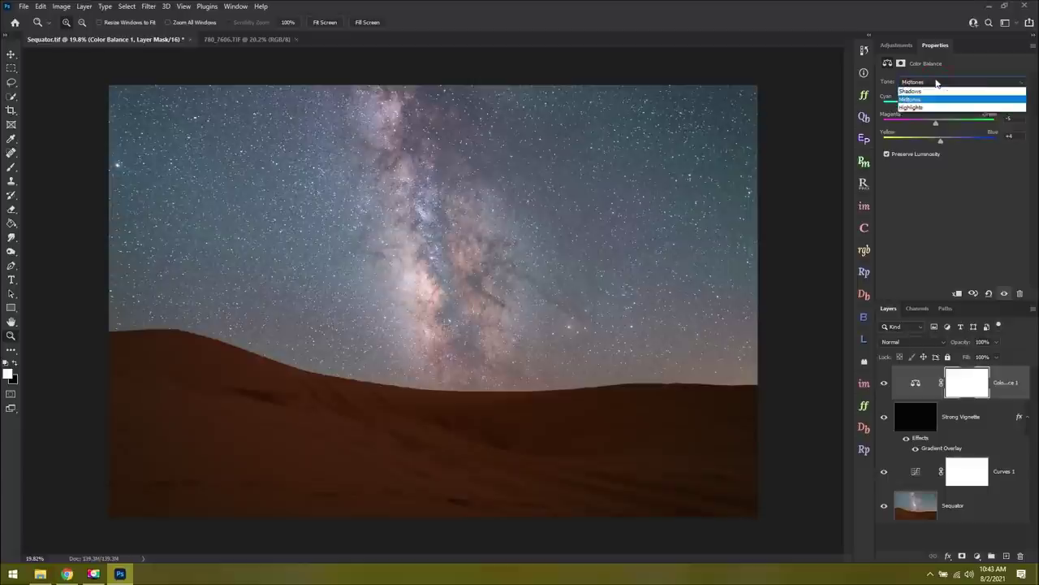
pyautogui.click(926, 112)
pyautogui.moveTo(939, 106); pyautogui.dragTo(934, 108)
pyautogui.click(939, 123)
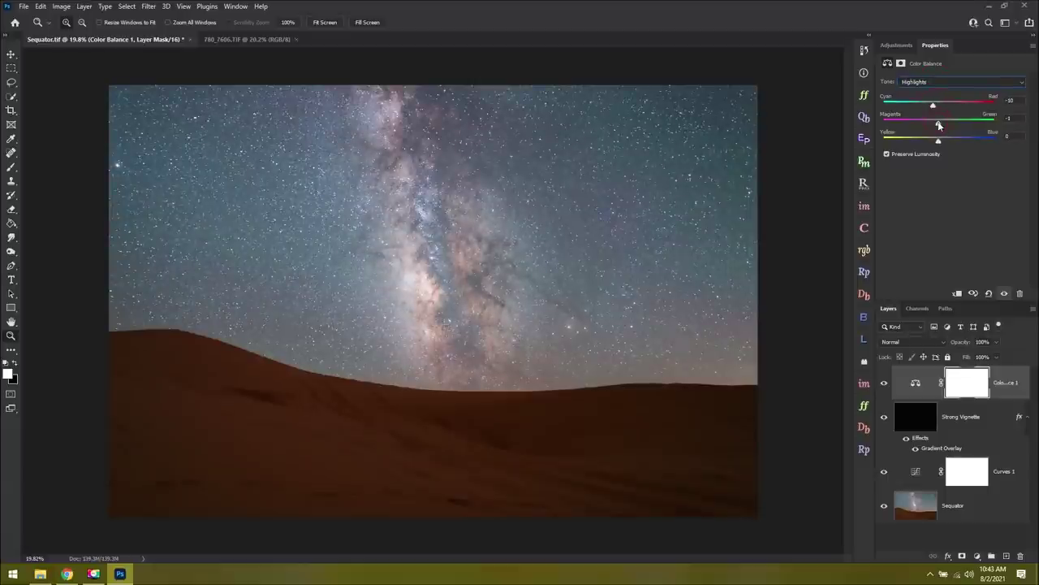
pyautogui.moveTo(938, 126); pyautogui.dragTo(945, 144)
pyautogui.click(886, 383)
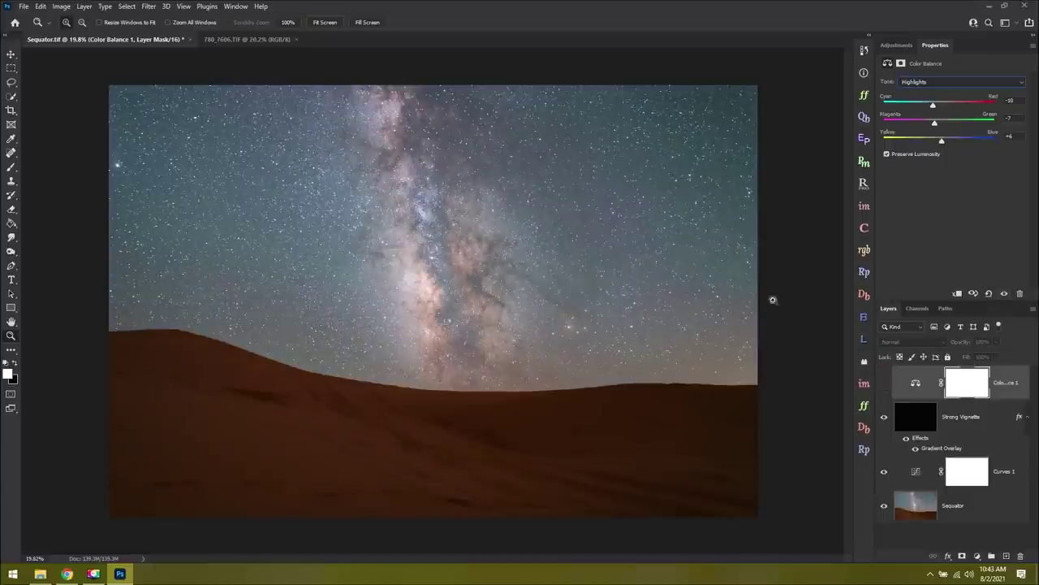
pyautogui.click(885, 384)
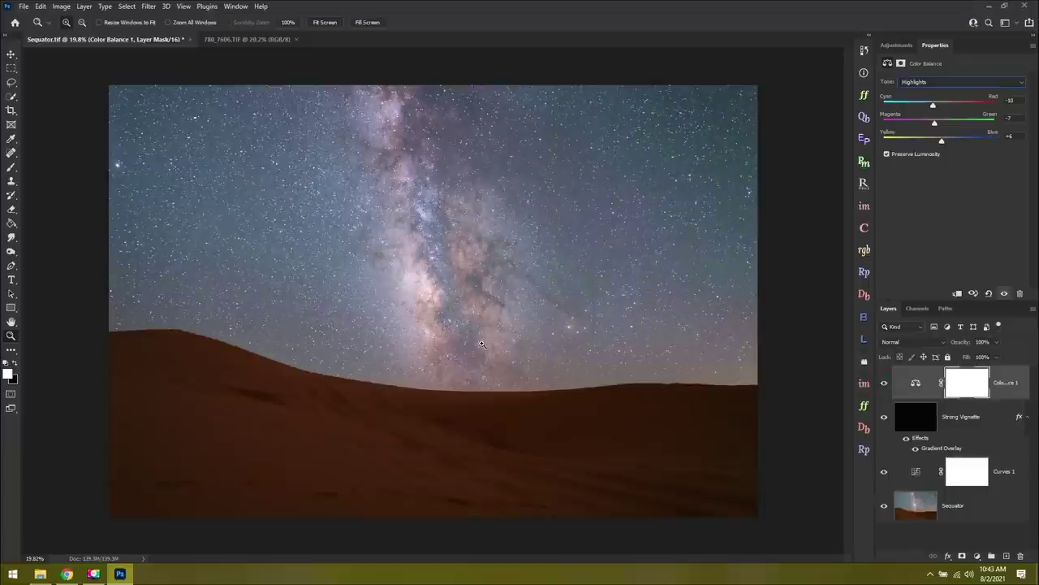
pyautogui.scroll(1, 590, 311)
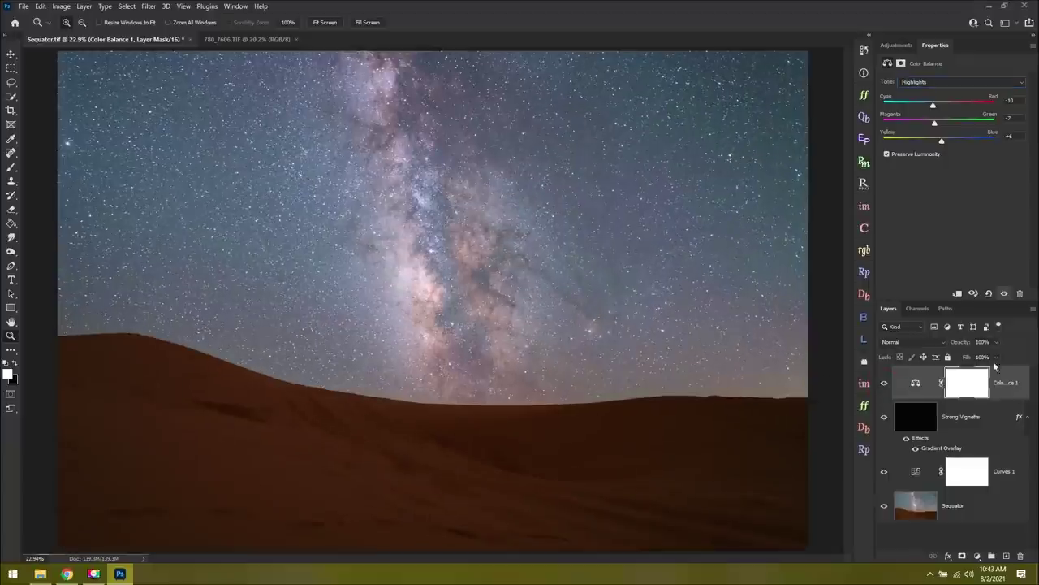
pyautogui.moveTo(997, 342)
pyautogui.mouseDown()
pyautogui.moveTo(996, 358)
pyautogui.moveTo(950, 357)
pyautogui.moveTo(984, 358)
pyautogui.mouseUp()
# Add a Selective Color layer with Reds at Cyan -25, Magenta +15, Yellow +16.
pyautogui.click(895, 46)
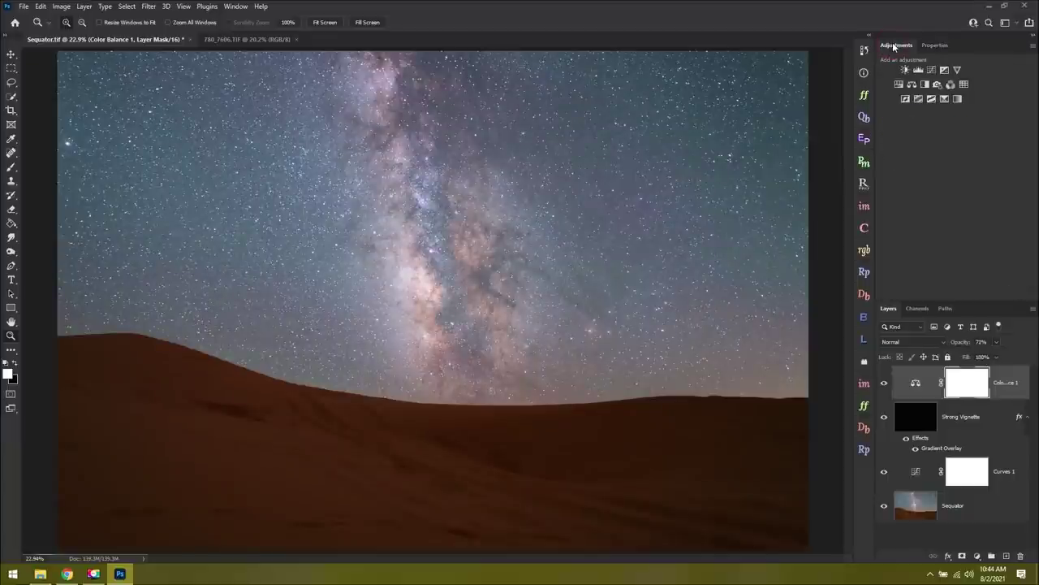
pyautogui.click(943, 99)
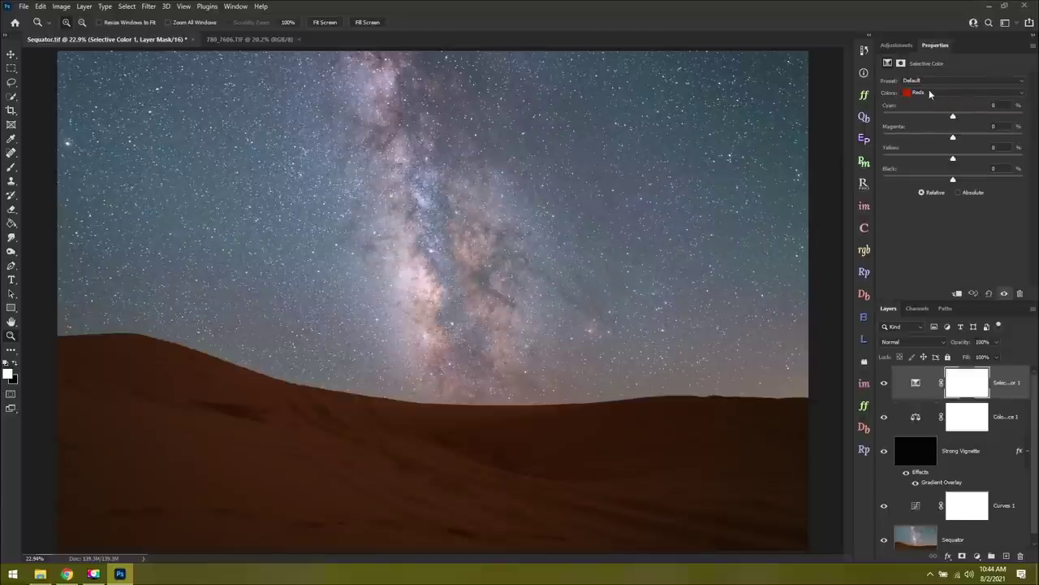
pyautogui.click(932, 96)
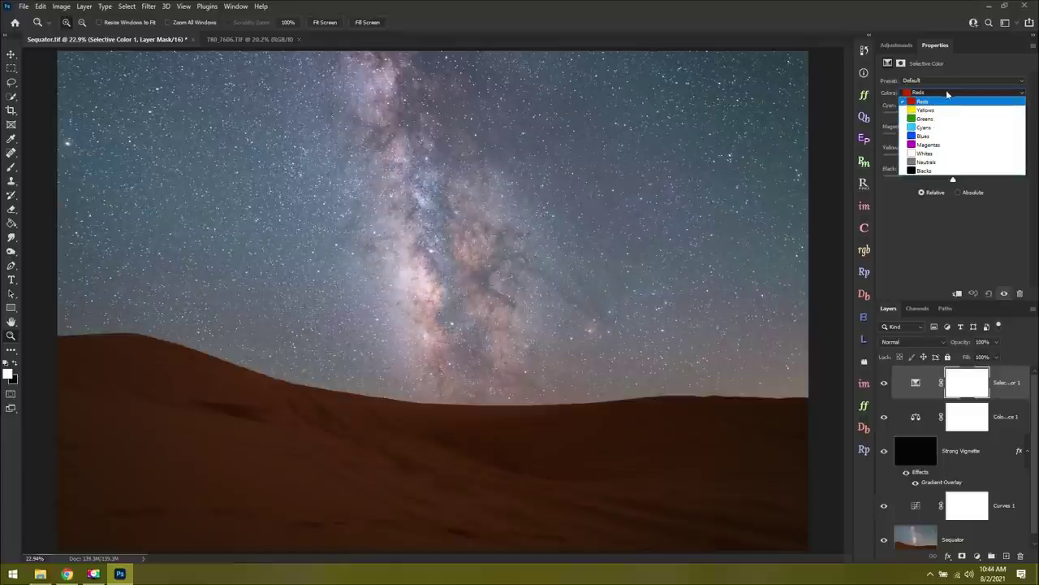
pyautogui.click(947, 96)
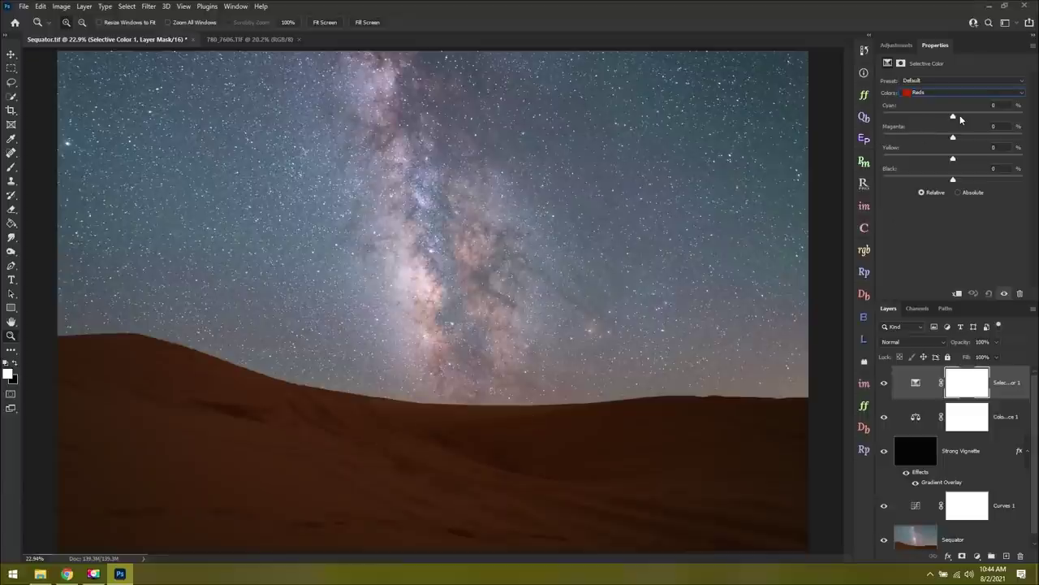
pyautogui.moveTo(953, 117); pyautogui.dragTo(865, 121)
pyautogui.moveTo(967, 116); pyautogui.dragTo(964, 158)
# Adjust the Selective Color Cyans range and add cyan to the Blues range.
pyautogui.click(947, 92)
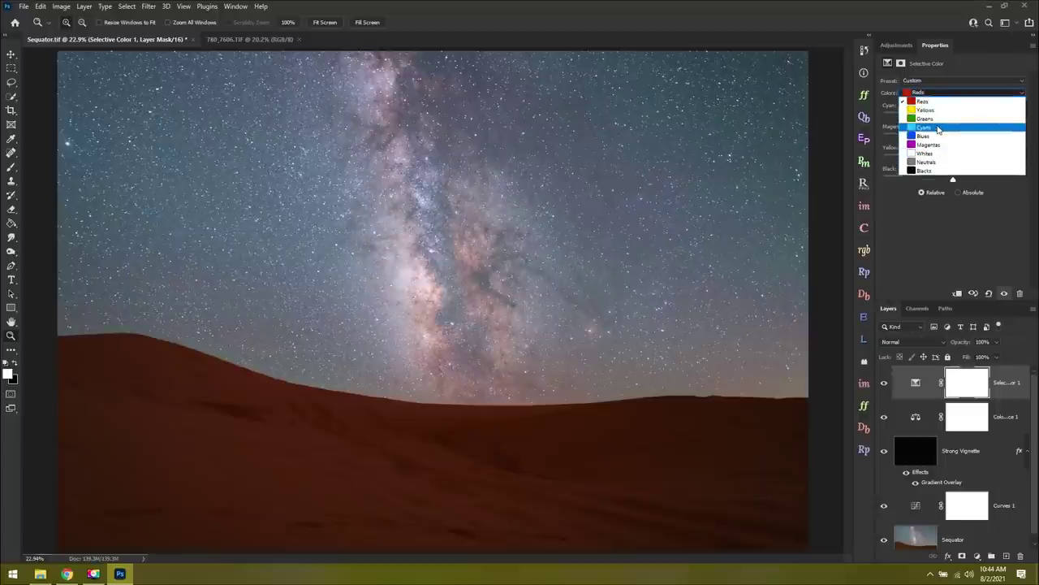
pyautogui.click(939, 129)
pyautogui.moveTo(953, 117); pyautogui.dragTo(886, 118)
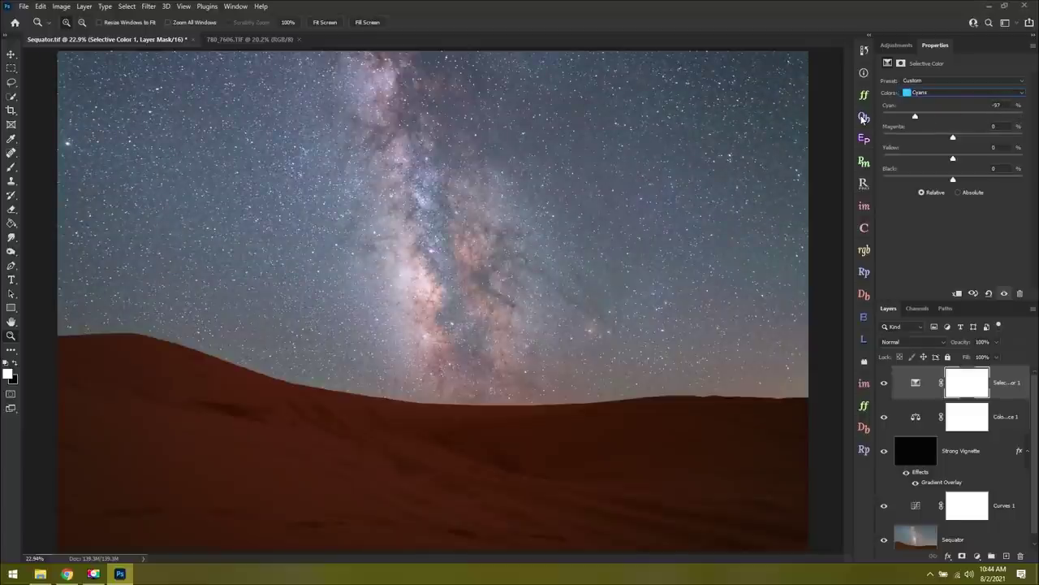
pyautogui.moveTo(1023, 116); pyautogui.dragTo(879, 118)
pyautogui.moveTo(1032, 118); pyautogui.dragTo(923, 160)
pyautogui.hotkey('alt', '5')
pyautogui.moveTo(991, 128); pyautogui.dragTo(947, 162)
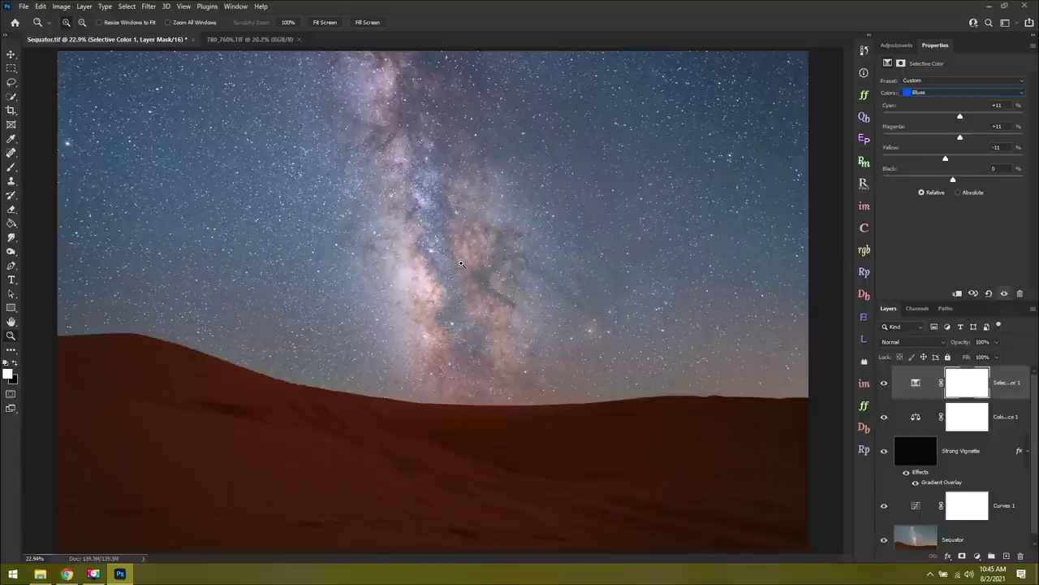
# Reduce magenta in Magentas and set Neutrals to Cyan -7, Magenta +3, Yellow +6.
pyautogui.click(946, 94)
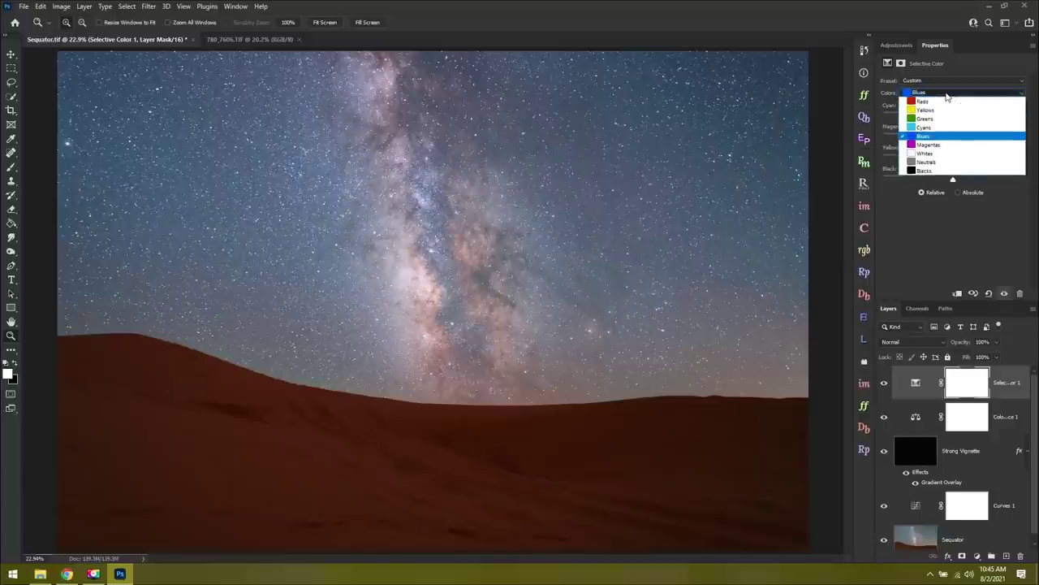
pyautogui.click(928, 145)
pyautogui.moveTo(954, 117); pyautogui.dragTo(949, 139)
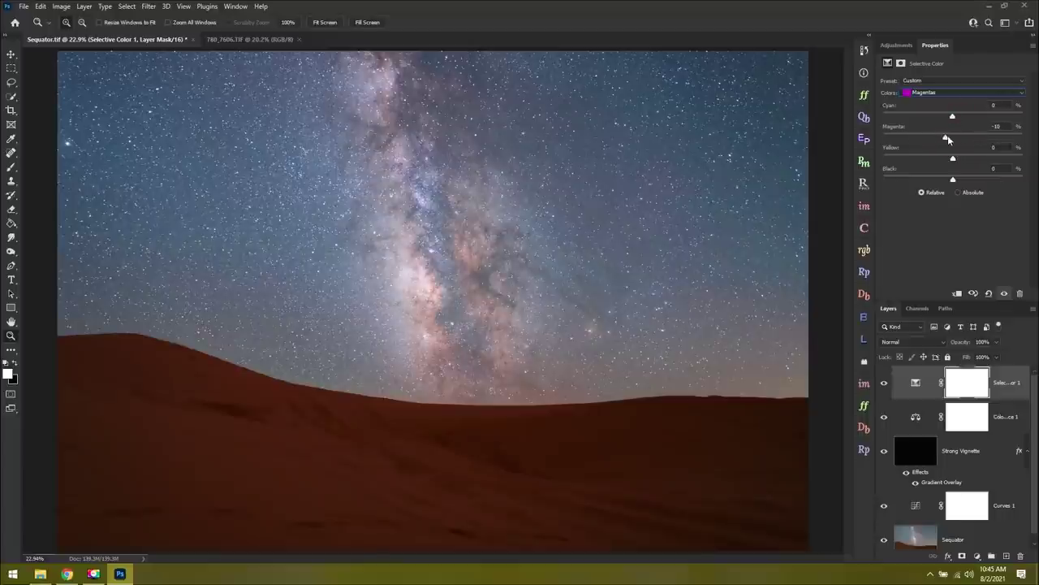
pyautogui.click(962, 91)
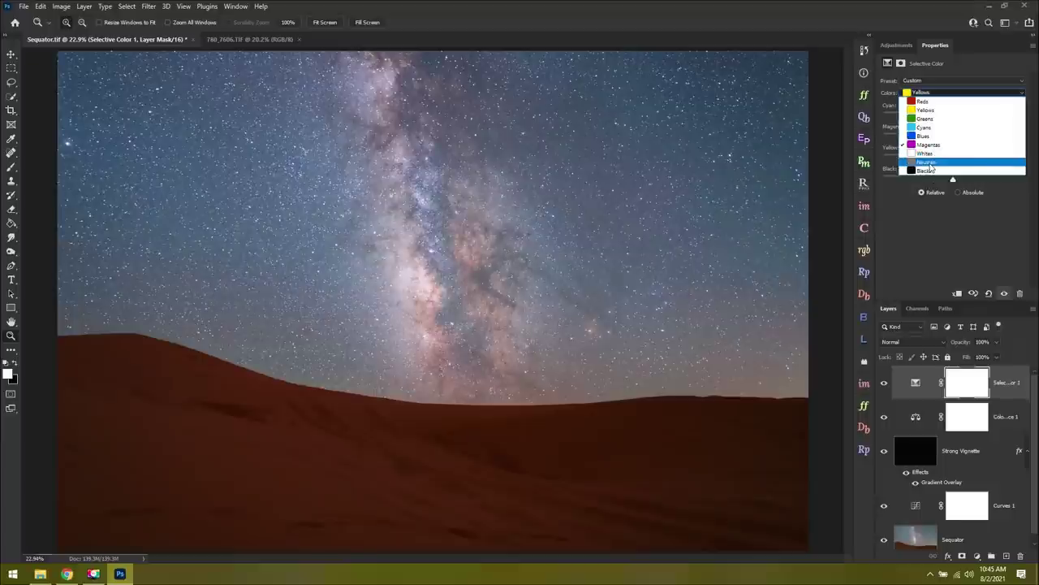
pyautogui.click(930, 162)
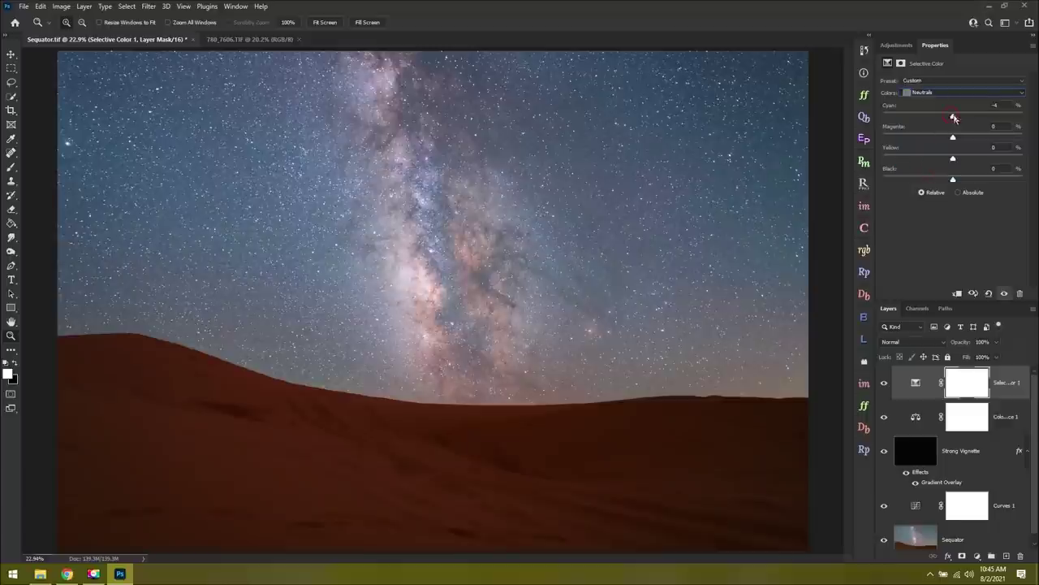
pyautogui.moveTo(955, 119); pyautogui.dragTo(950, 160)
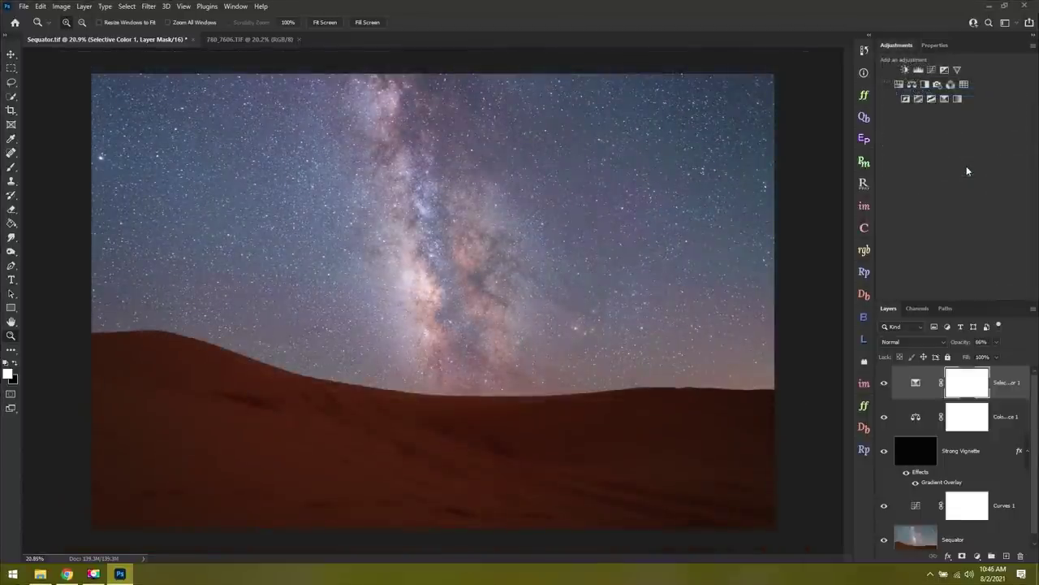
# Raise the Strong Vignette opacity to 52% and apply RP3 Magic Green Lands, comparing it hidden.
pyautogui.click(968, 455)
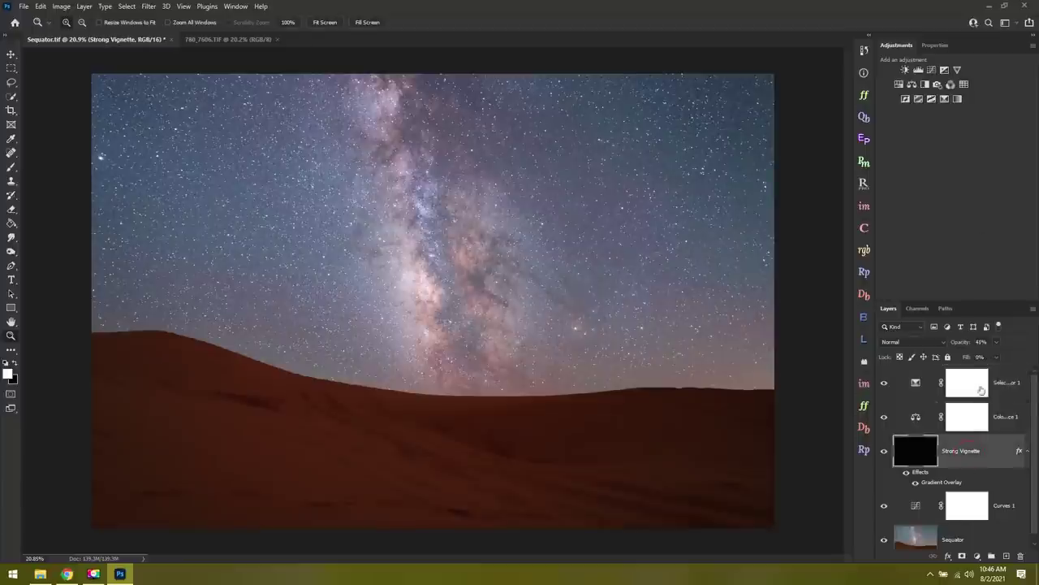
pyautogui.moveTo(997, 347); pyautogui.dragTo(1002, 354)
pyautogui.click(865, 98)
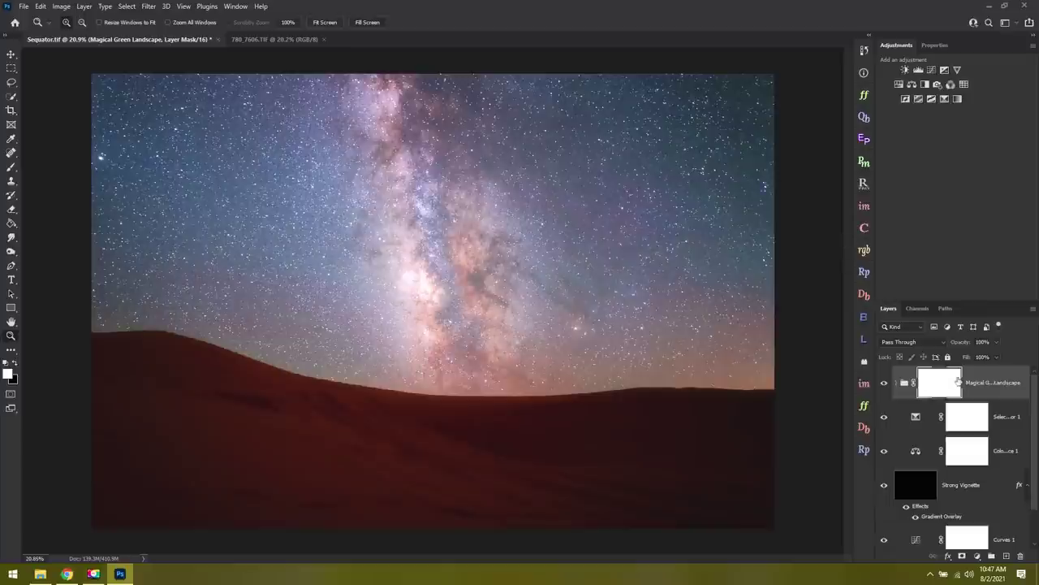
pyautogui.click(884, 385)
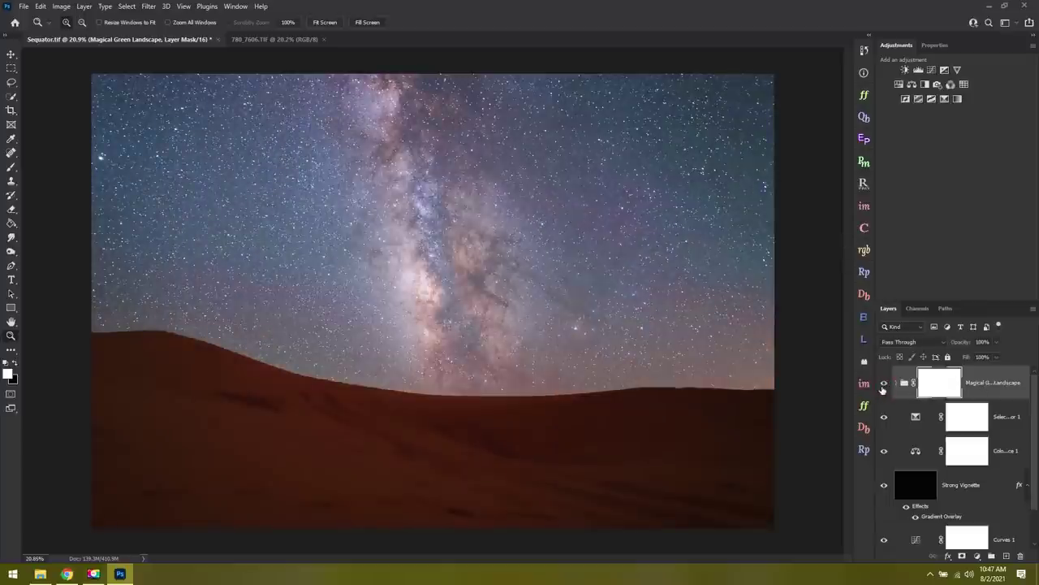
# Show and expand the Magical Green Landscape group, compare Protect Shadows on/off, and lower its opacity.
pyautogui.click(884, 385)
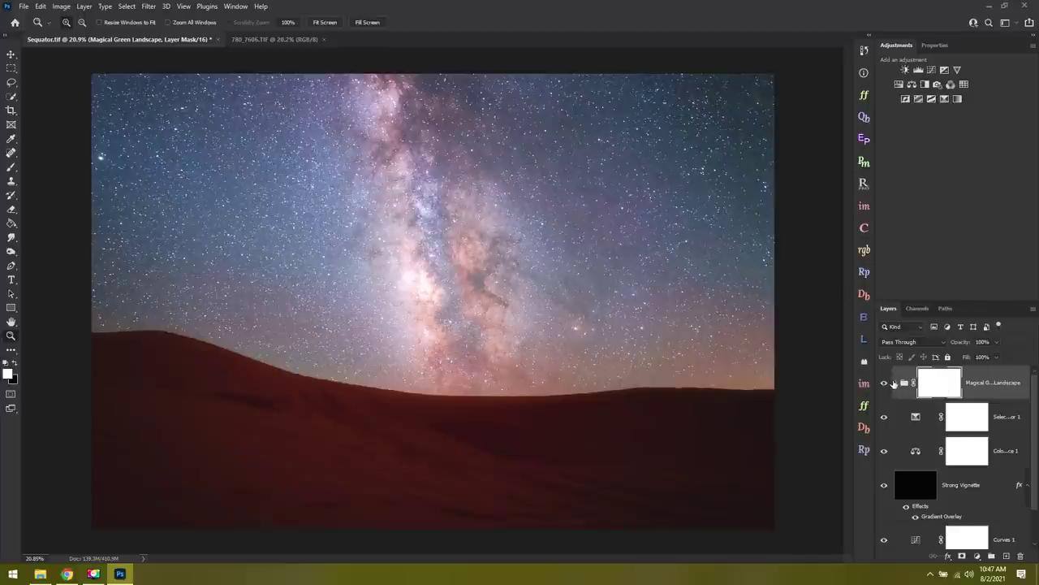
pyautogui.click(896, 383)
pyautogui.click(1005, 417)
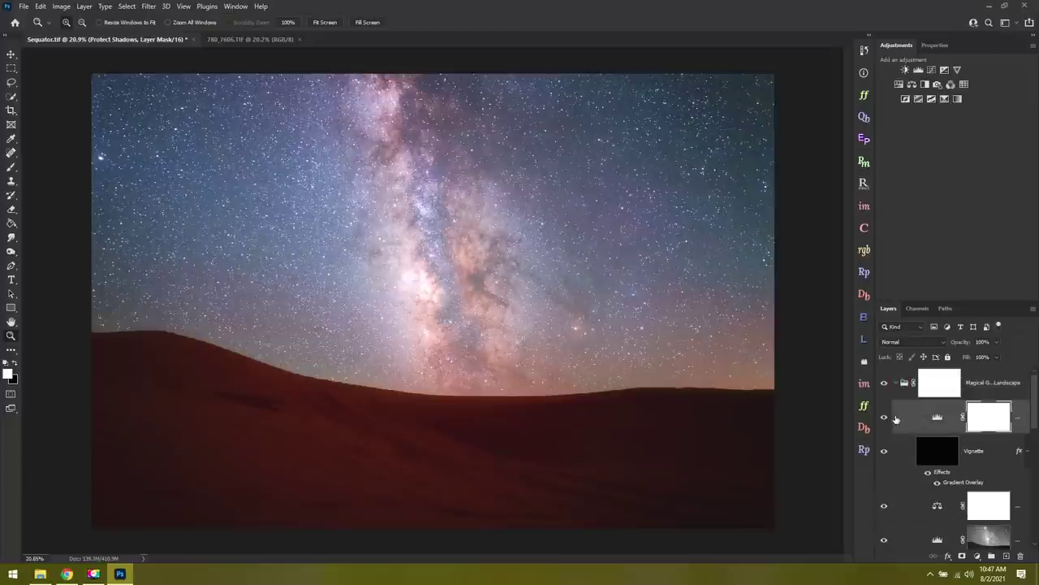
pyautogui.click(884, 419)
pyautogui.click(884, 419)
pyautogui.click(884, 419)
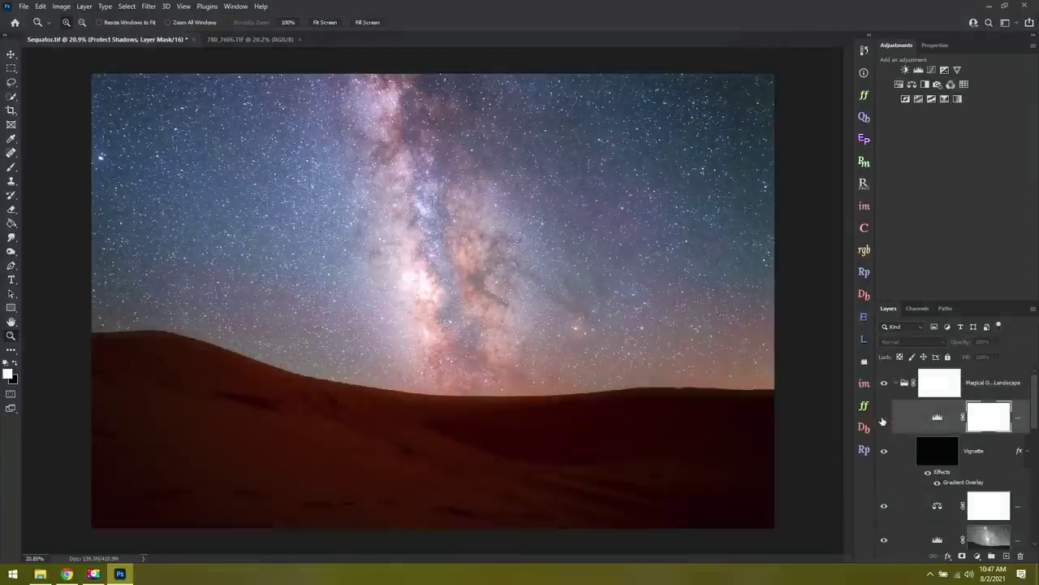
pyautogui.click(883, 419)
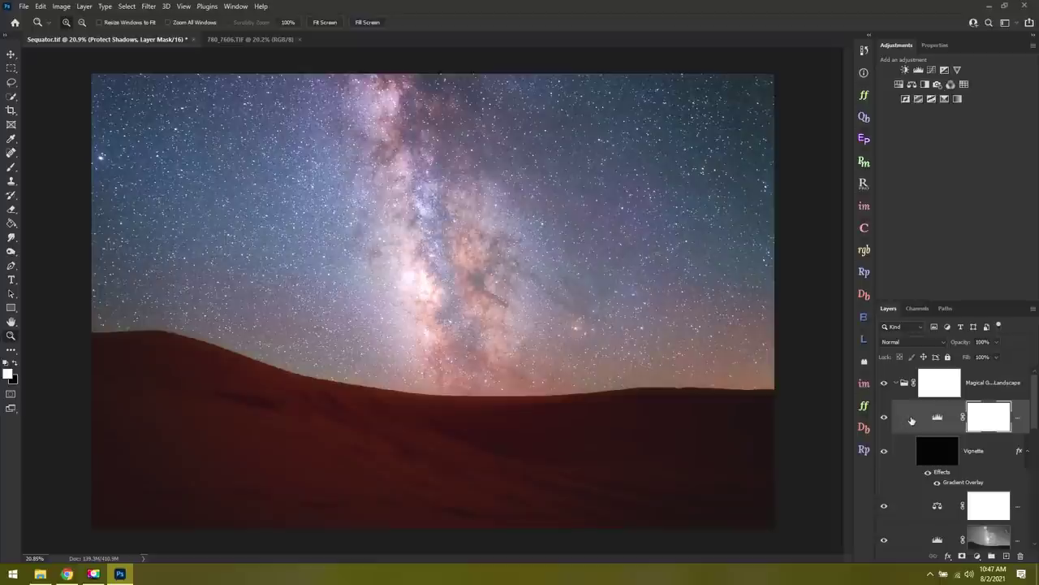
pyautogui.click(884, 418)
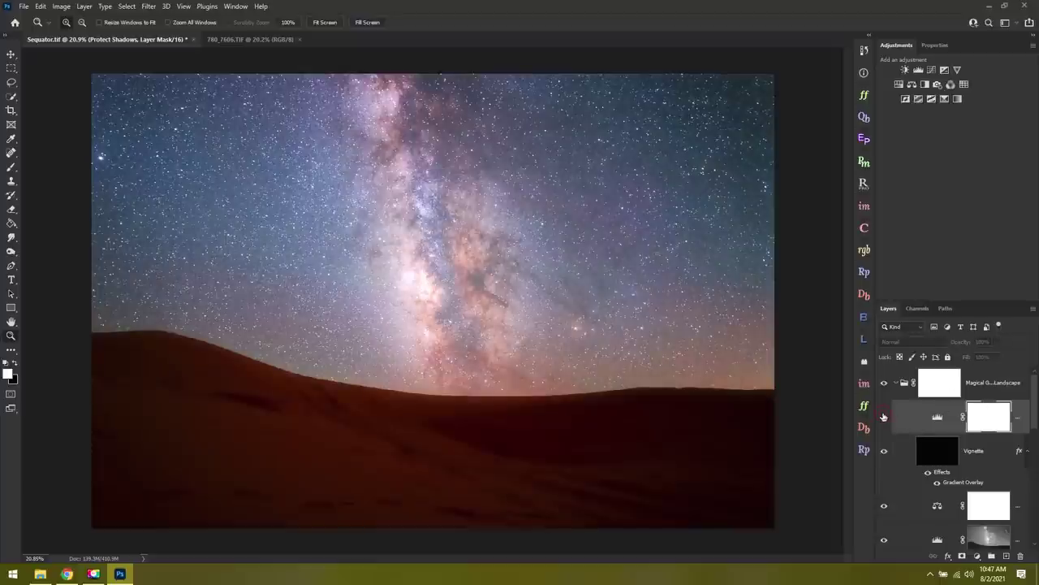
pyautogui.click(884, 418)
pyautogui.click(996, 342)
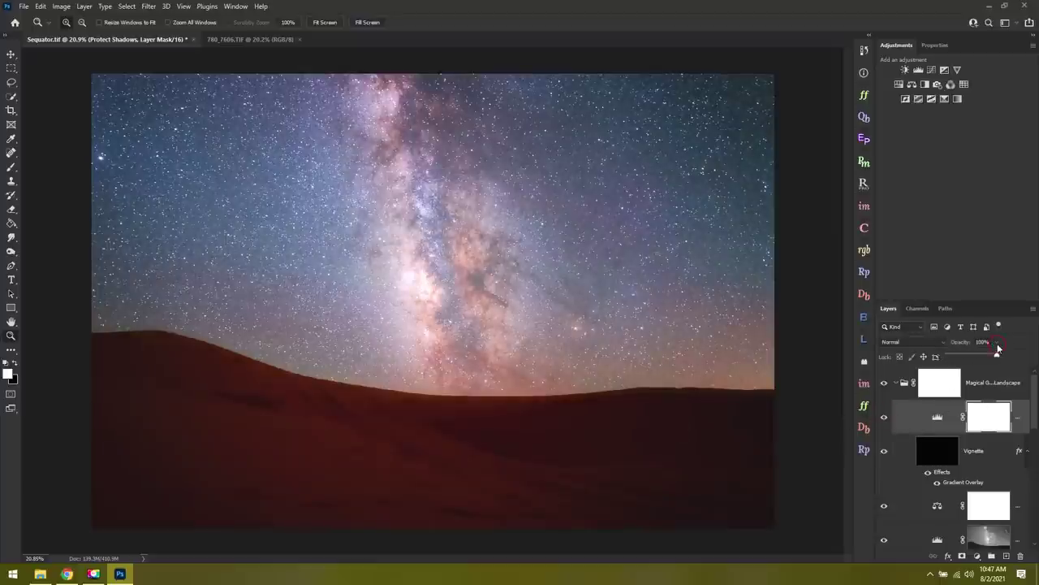
pyautogui.moveTo(1000, 355); pyautogui.dragTo(982, 357)
# Compare the image with and without the Vignette layer, leaving it visible.
pyautogui.click(968, 458)
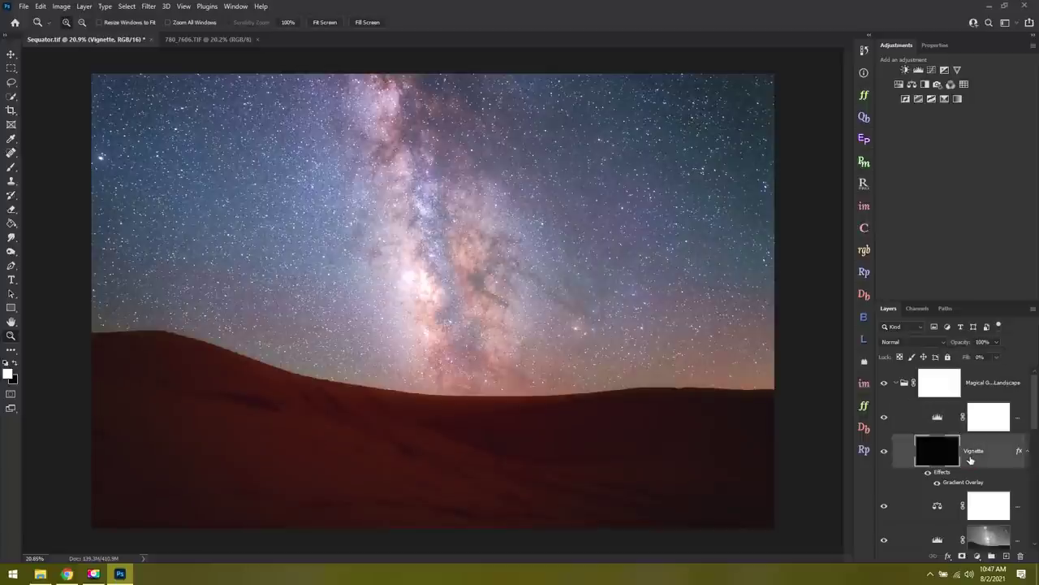
pyautogui.click(884, 452)
pyautogui.click(884, 451)
pyautogui.click(883, 452)
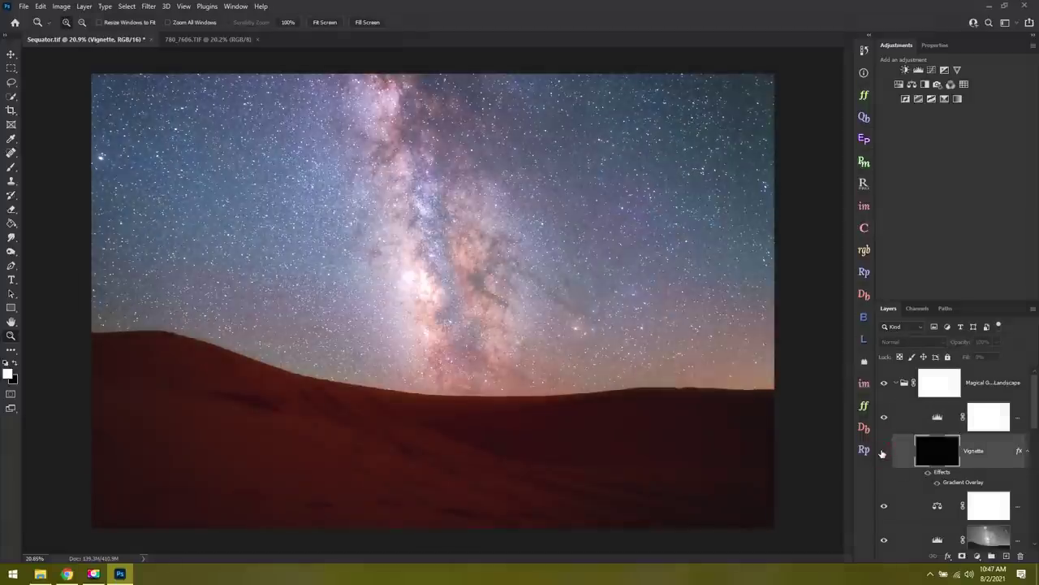
pyautogui.click(883, 452)
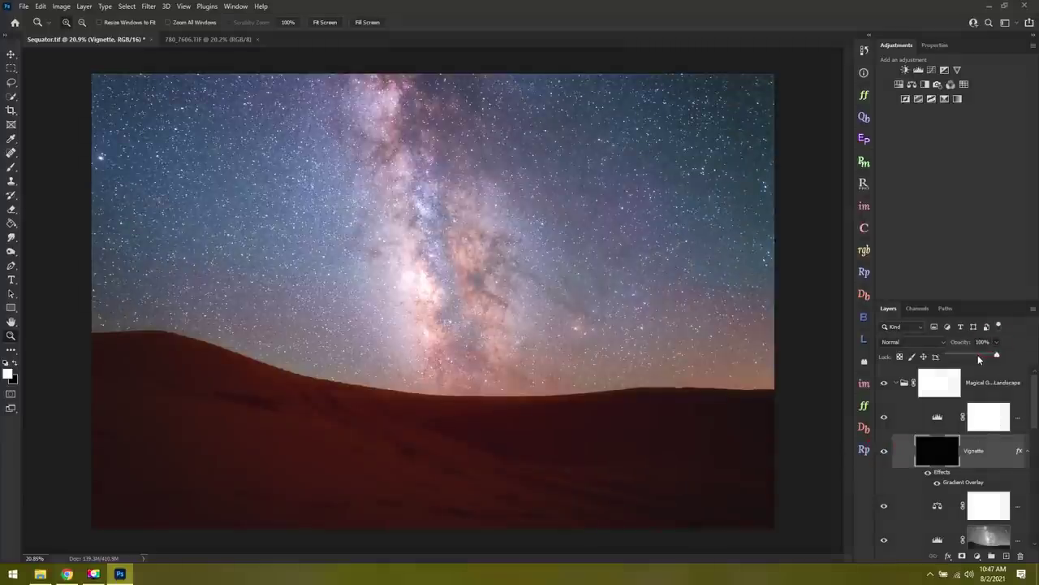
# Compare the Boost Greens layer on and off, then lower its opacity to 39%.
pyautogui.click(889, 507)
pyautogui.click(883, 507)
pyautogui.click(884, 507)
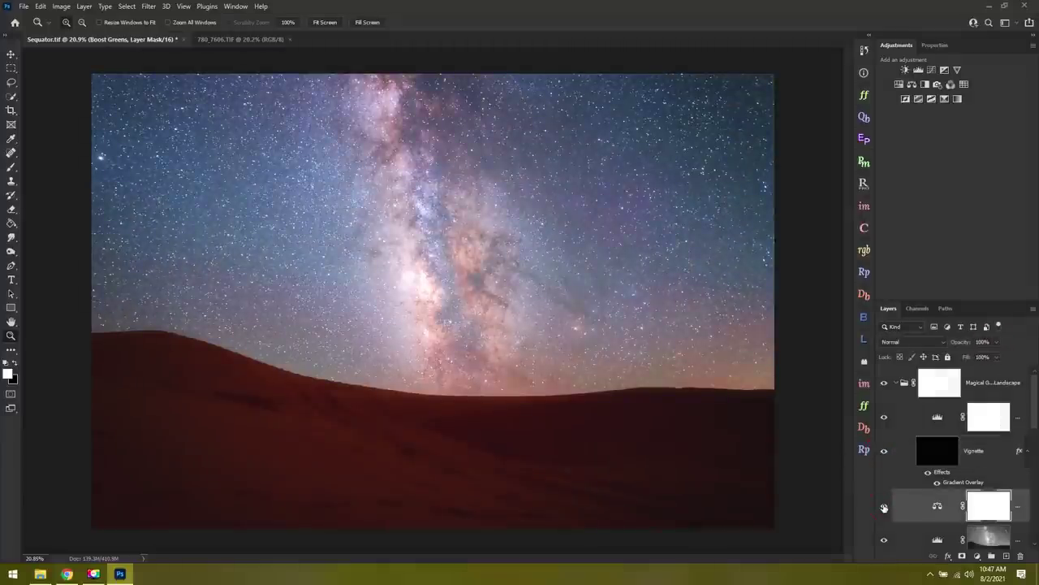
pyautogui.click(883, 506)
pyautogui.click(884, 506)
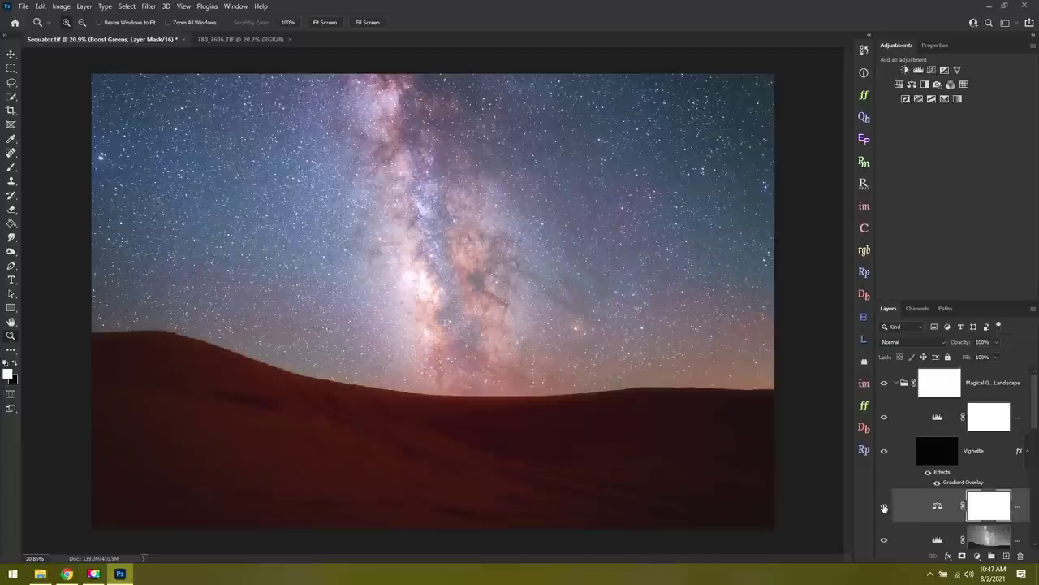
pyautogui.moveTo(996, 348); pyautogui.dragTo(967, 356)
pyautogui.scroll(-1, 975, 510)
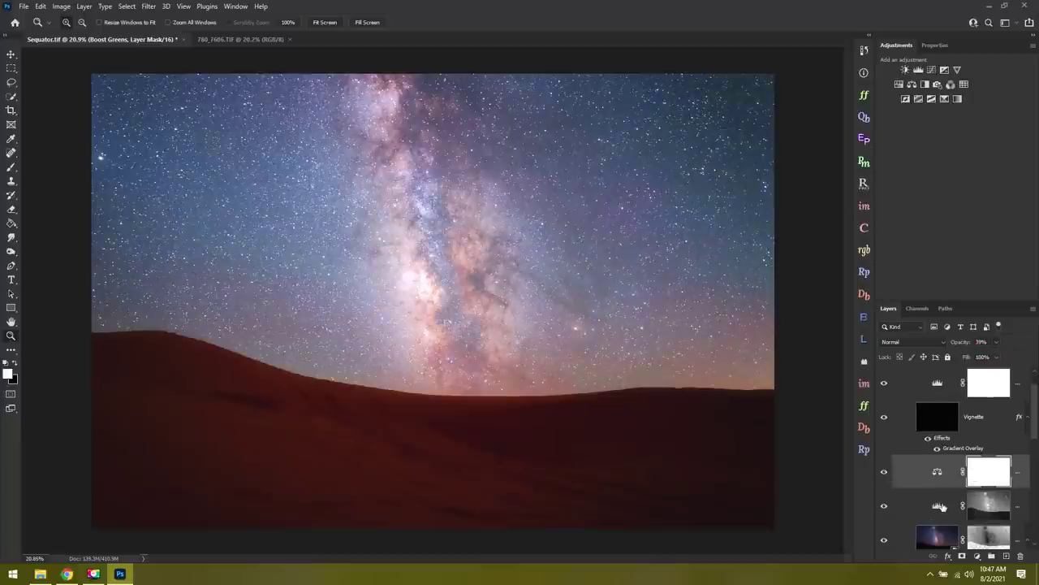
# Compare the Brights Boost layer on and off and set its opacity to 65%.
pyautogui.click(908, 507)
pyautogui.click(884, 507)
pyautogui.click(884, 507)
pyautogui.click(996, 347)
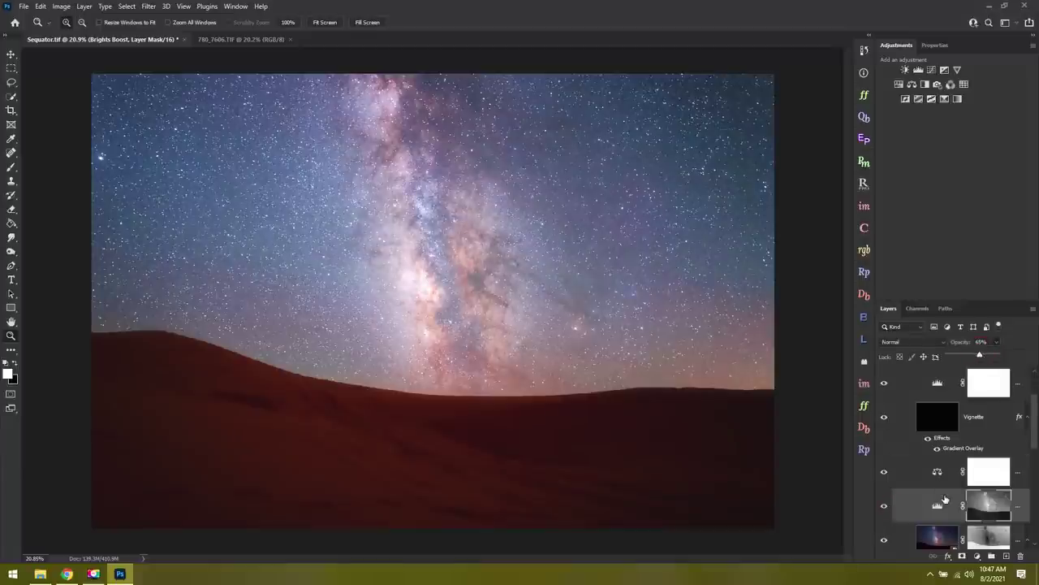
pyautogui.scroll(-2, 946, 497)
# Compare the Orton glow on and off and lower its opacity to 76%.
pyautogui.click(893, 479)
pyautogui.click(884, 471)
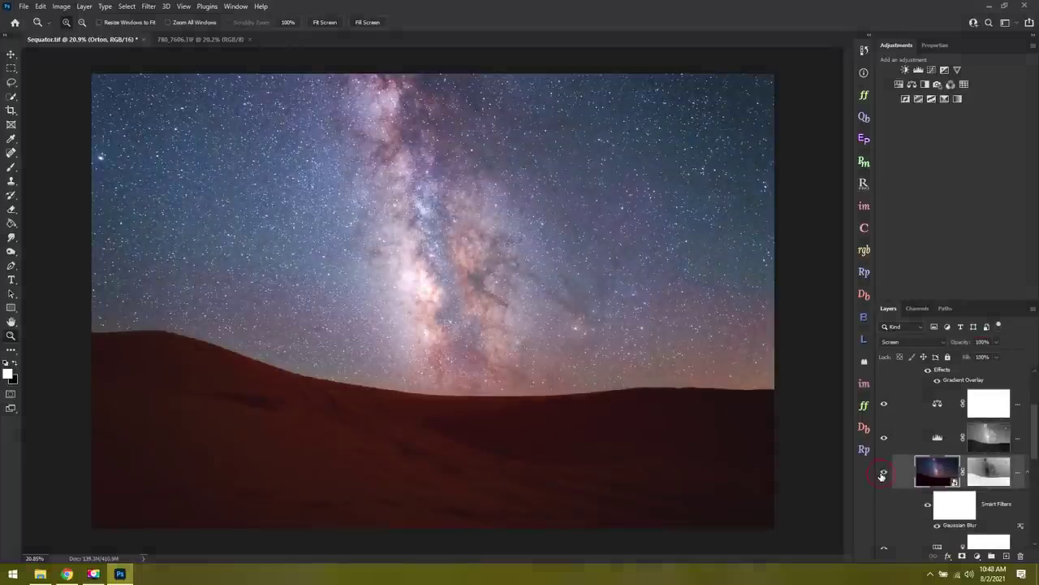
pyautogui.click(884, 472)
pyautogui.moveTo(996, 342); pyautogui.dragTo(987, 359)
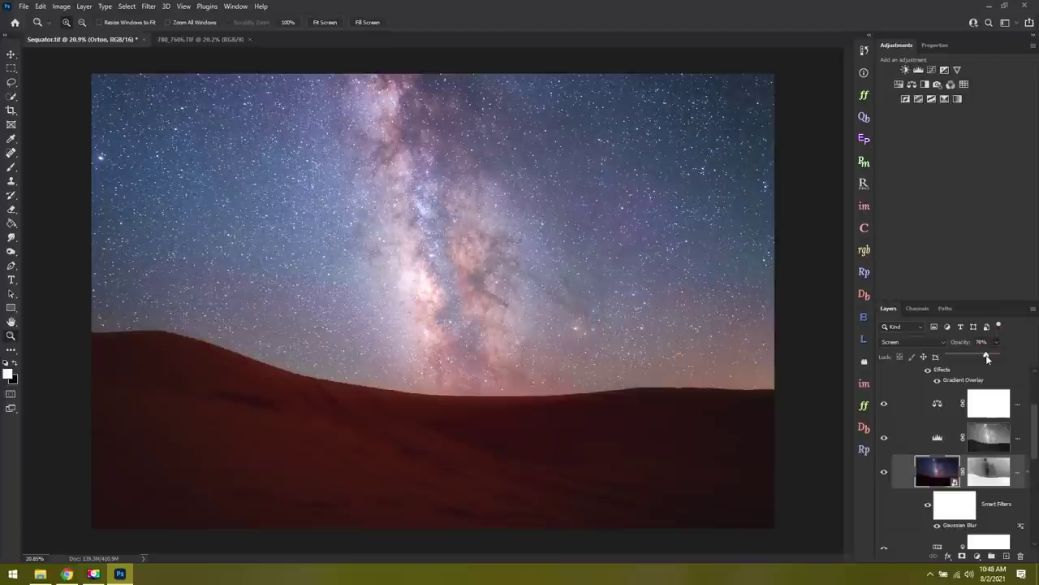
pyautogui.scroll(-1, 986, 438)
pyautogui.scroll(-1, 985, 471)
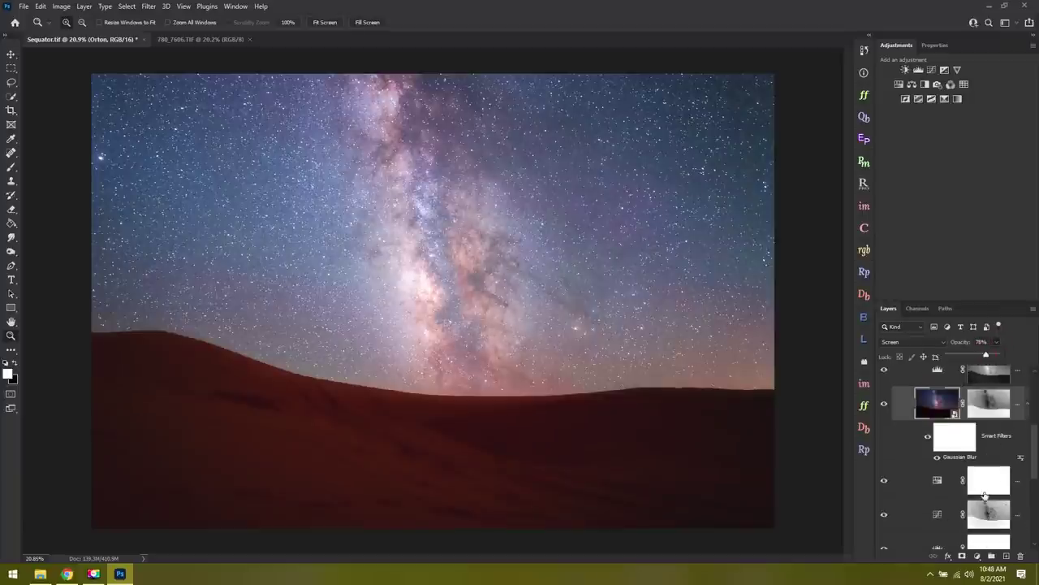
# Set the Midtones Kick layer to 50% opacity and collapse the Magical Green Landscape group.
pyautogui.click(986, 483)
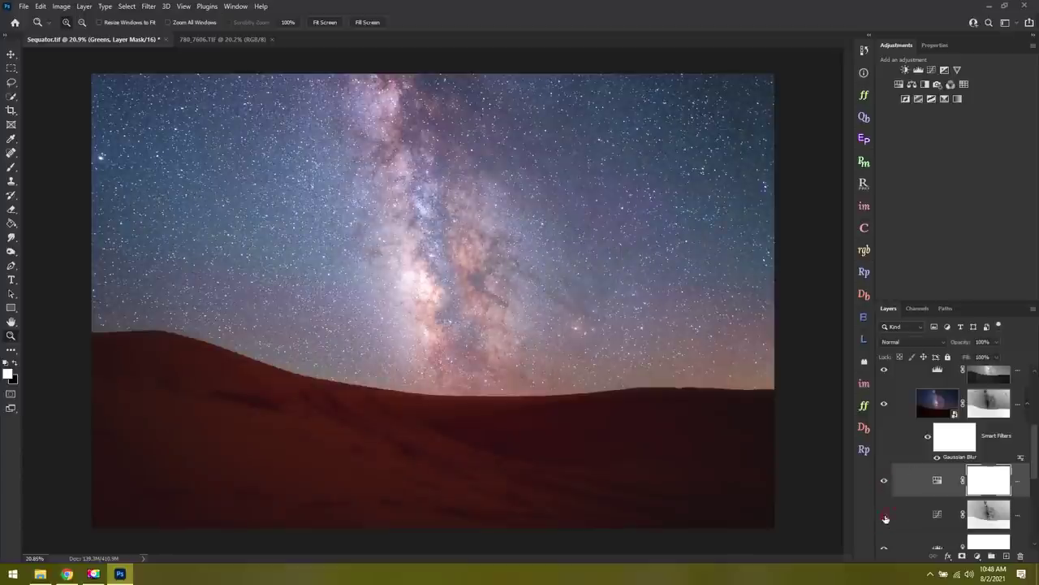
pyautogui.click(937, 517)
pyautogui.press('5')
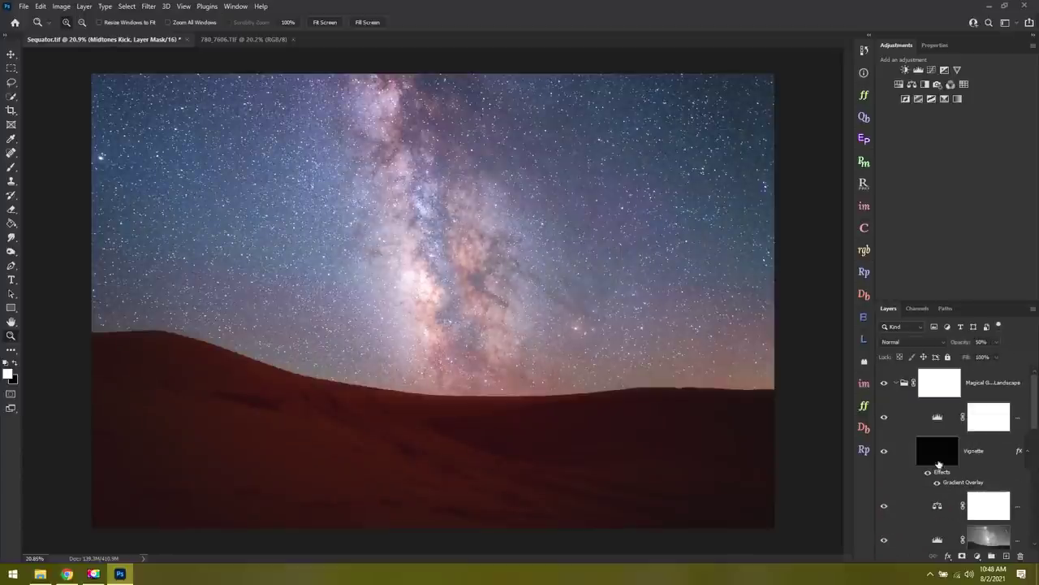
pyautogui.scroll(5, 940, 462)
pyautogui.click(895, 383)
# Compare the Magical Green Landscape group on and off, then set its opacity to 85%.
pyautogui.click(885, 384)
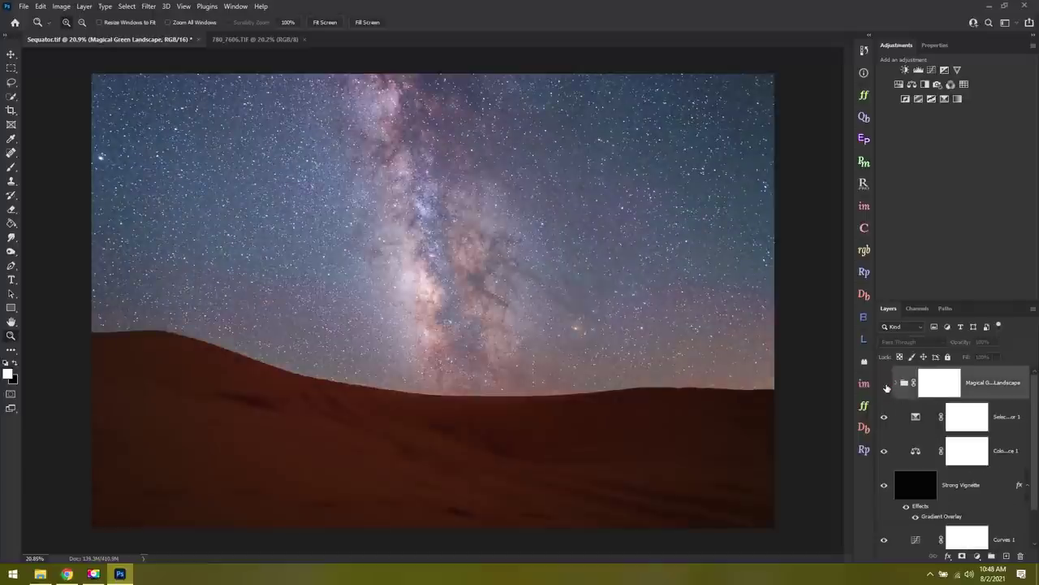
pyautogui.click(885, 384)
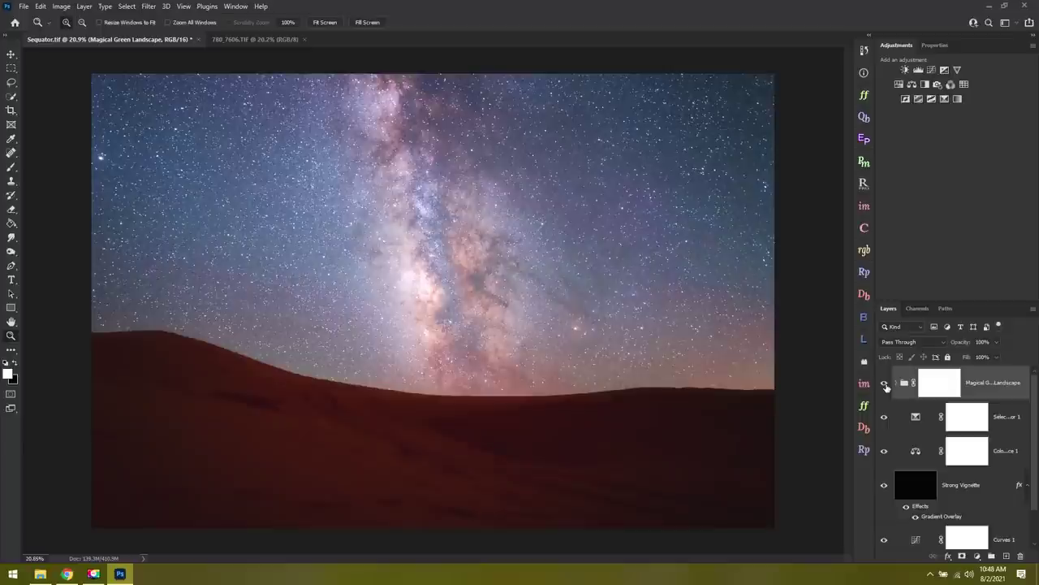
pyautogui.click(996, 342)
pyautogui.moveTo(997, 355)
pyautogui.mouseDown()
pyautogui.moveTo(942, 357)
pyautogui.moveTo(991, 358)
pyautogui.mouseUp()
pyautogui.scroll(1, 978, 292)
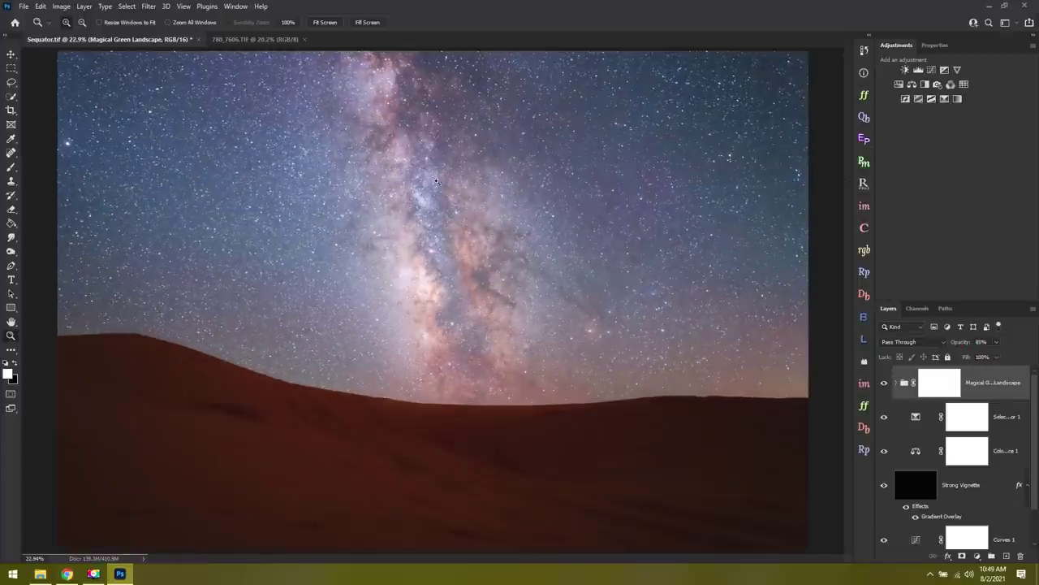
# Save Sequator.tif, accepting the default TIFF options.
pyautogui.click(24, 7)
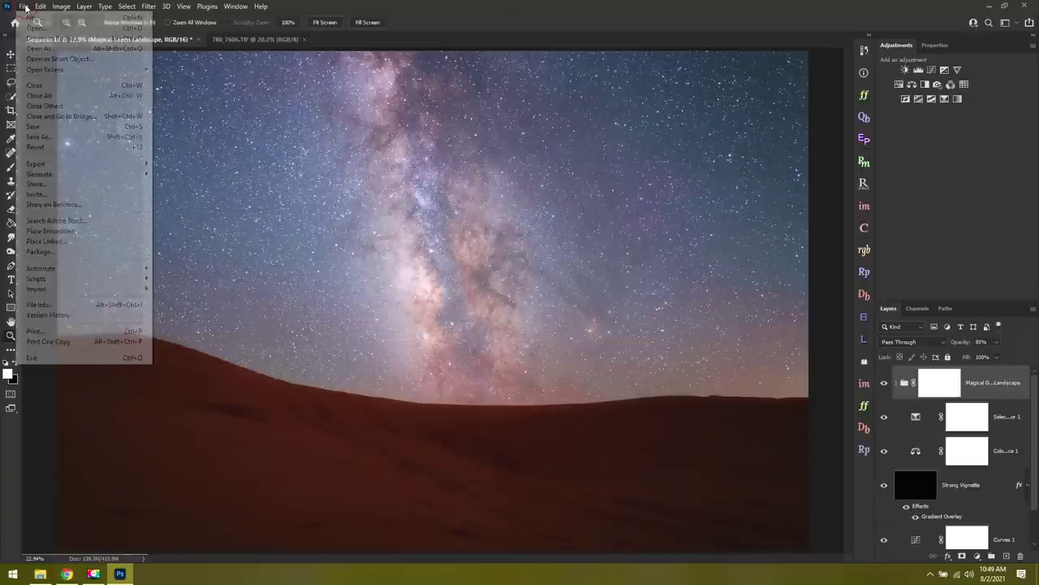
pyautogui.click(52, 129)
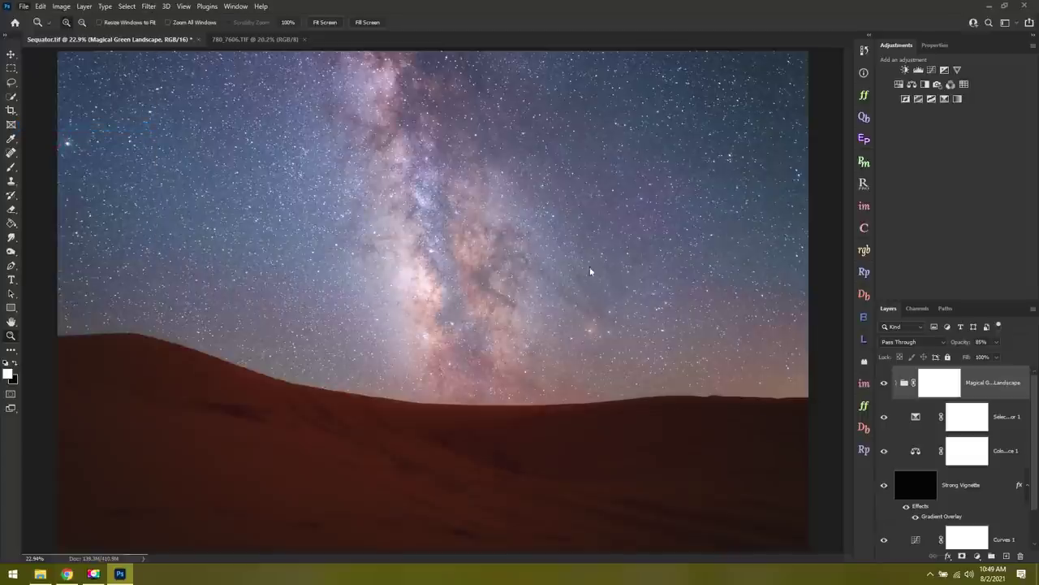
pyautogui.click(653, 143)
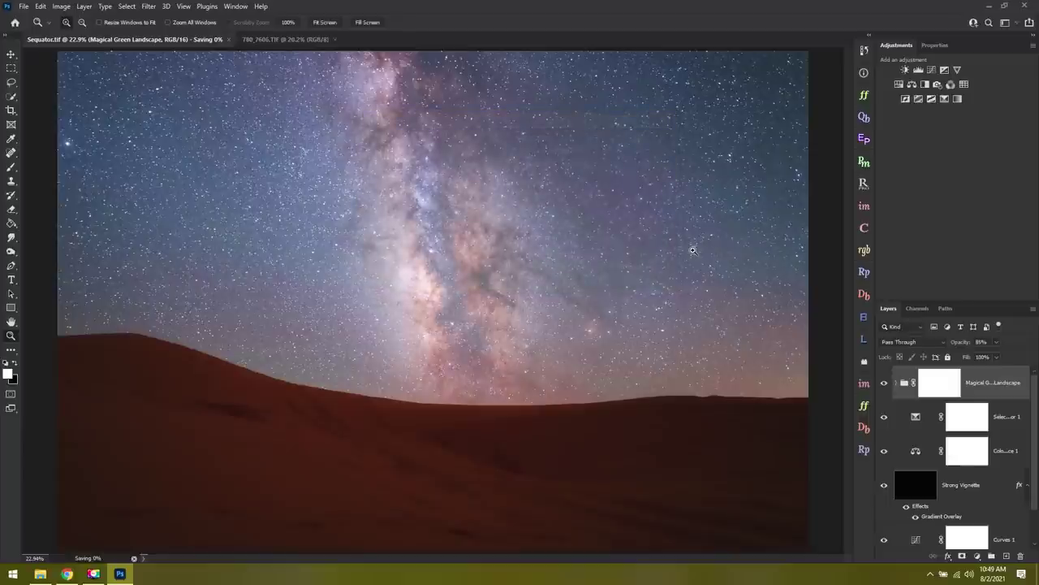